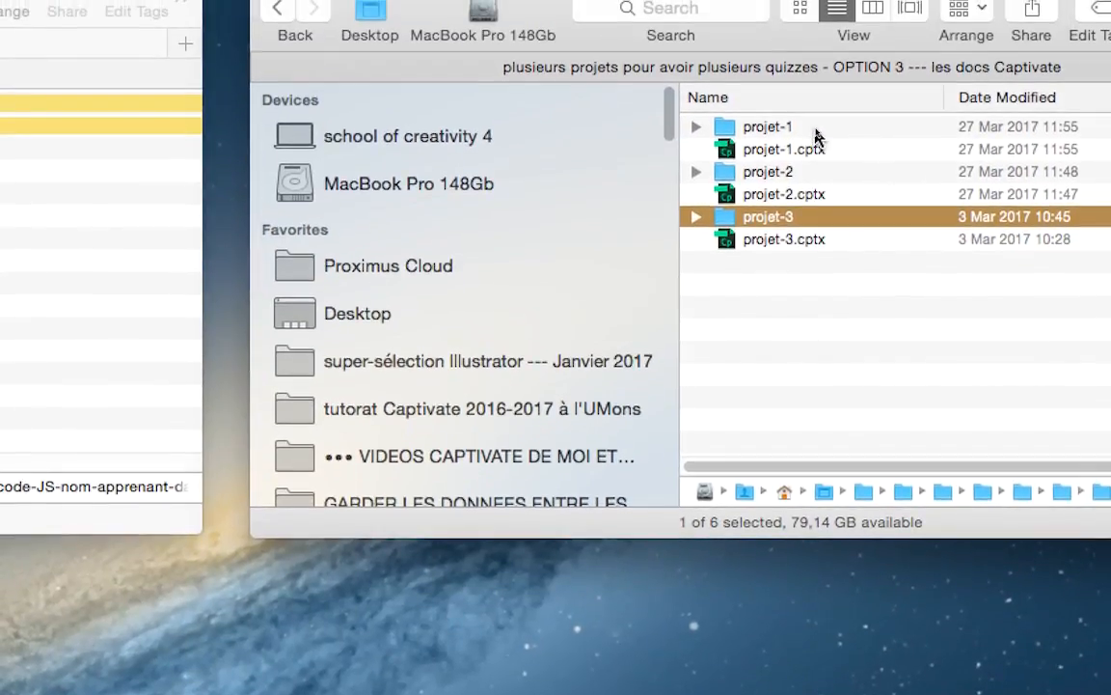
# Look over the Captivate project folders and the two JavaScript text files in the open folder windows
pyautogui.click(815, 77)
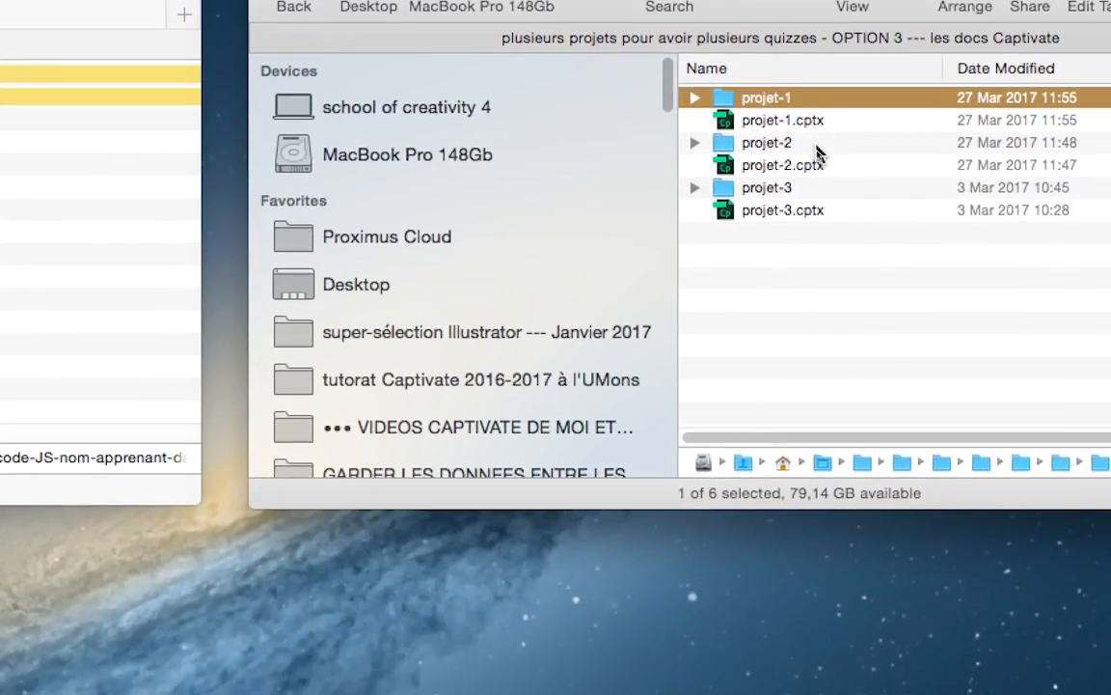
pyautogui.click(818, 164)
pyautogui.click(817, 123)
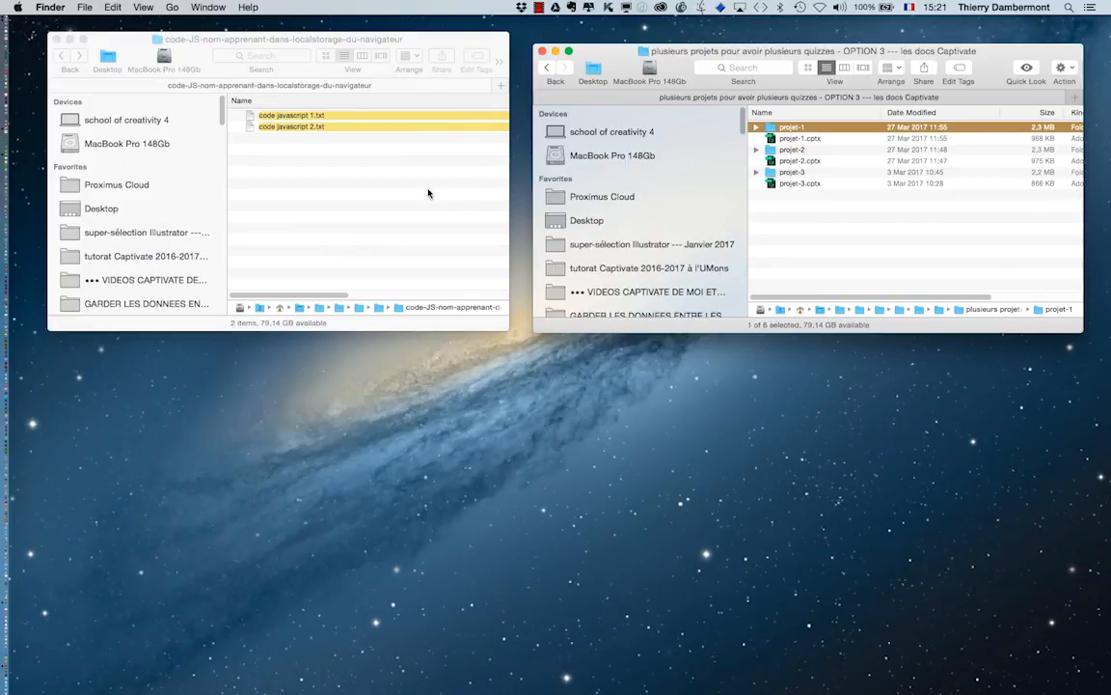
pyautogui.click(428, 194)
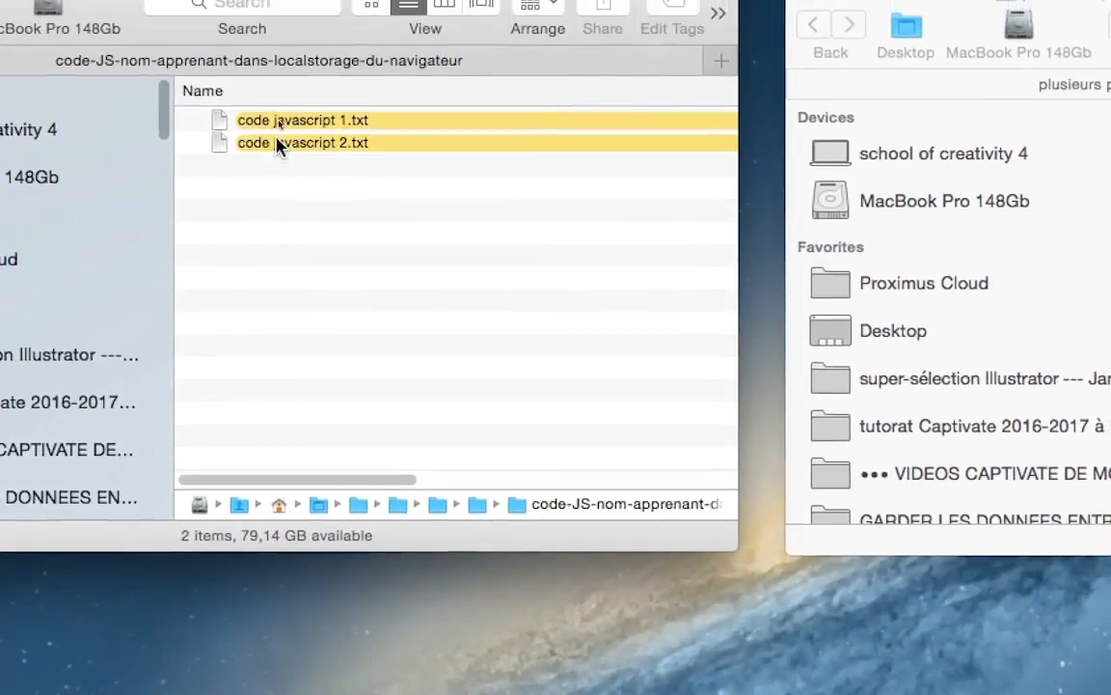
pyautogui.click(281, 68)
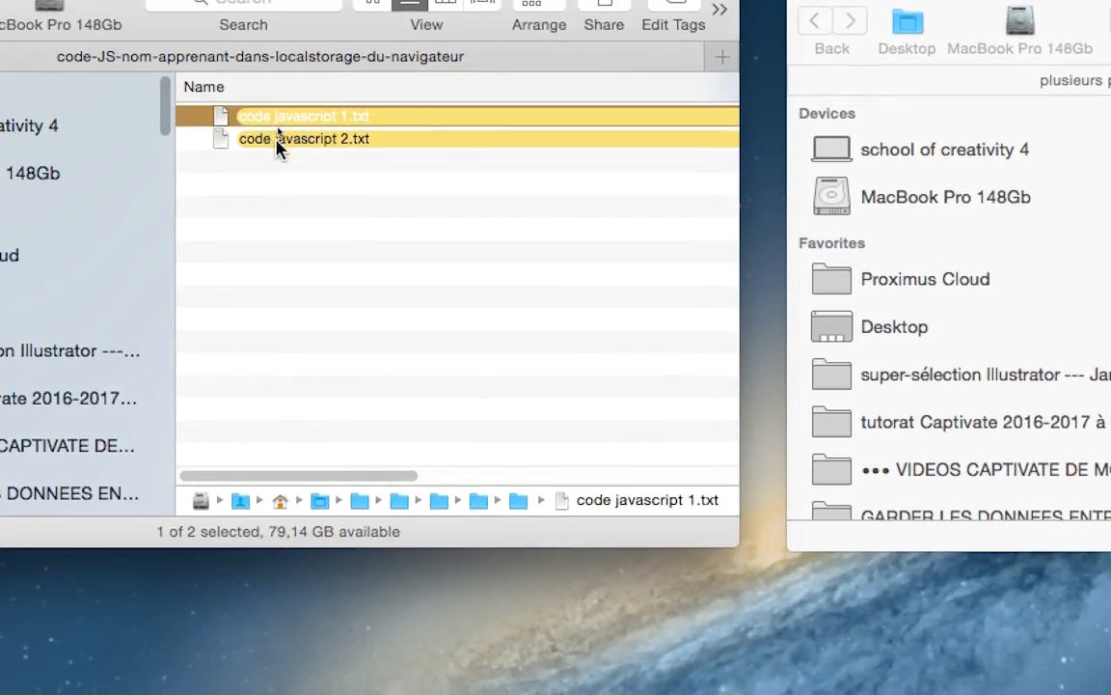
pyautogui.press('Down')
pyautogui.press('Up')
pyautogui.press('Down')
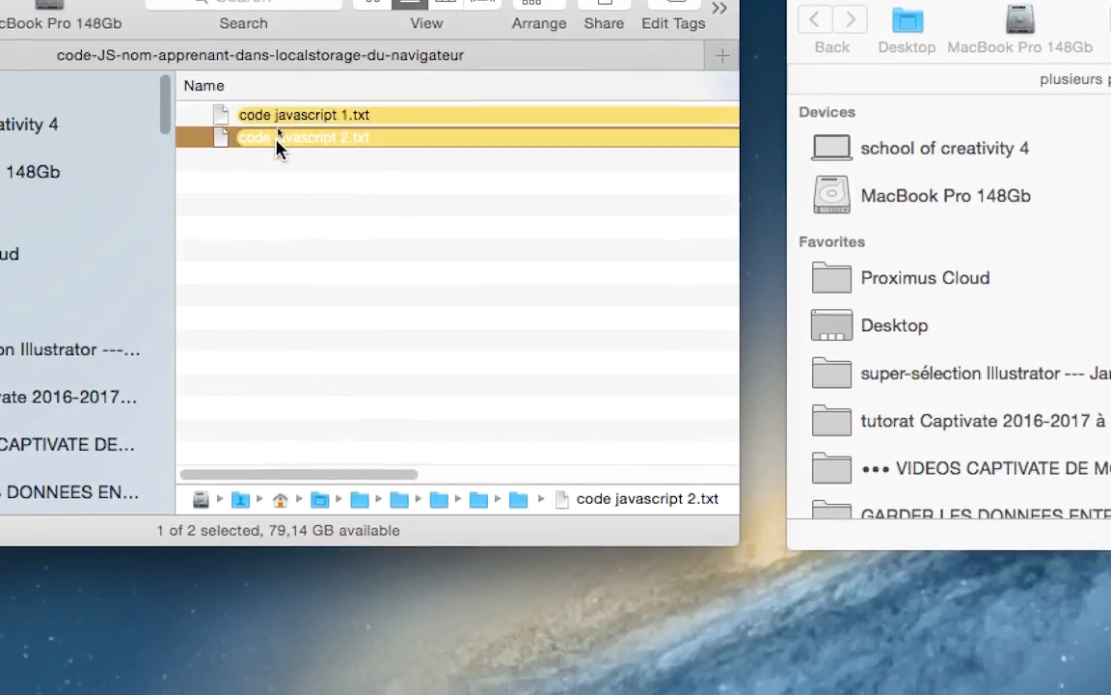
pyautogui.click(277, 170)
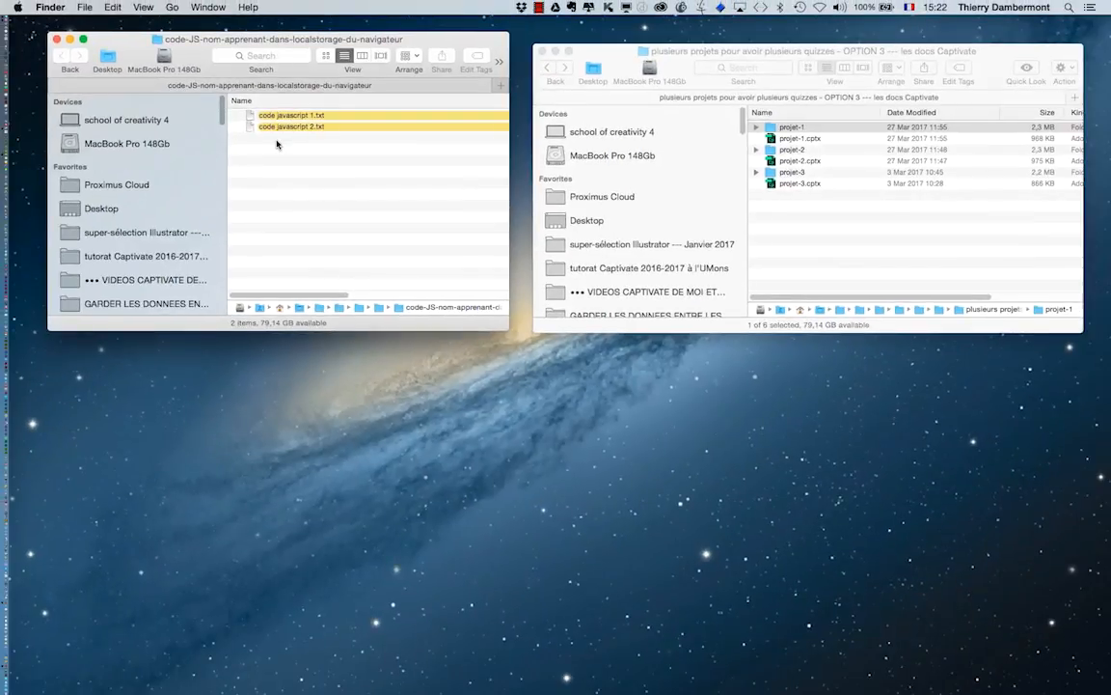
# Switch to Firefox and examine the download address of code-JS-nom-apprenant-dans-localstorage-du-navigateur.zip, including the Bitly page
pyautogui.press('super+Tab')
pyautogui.click(497, 353)
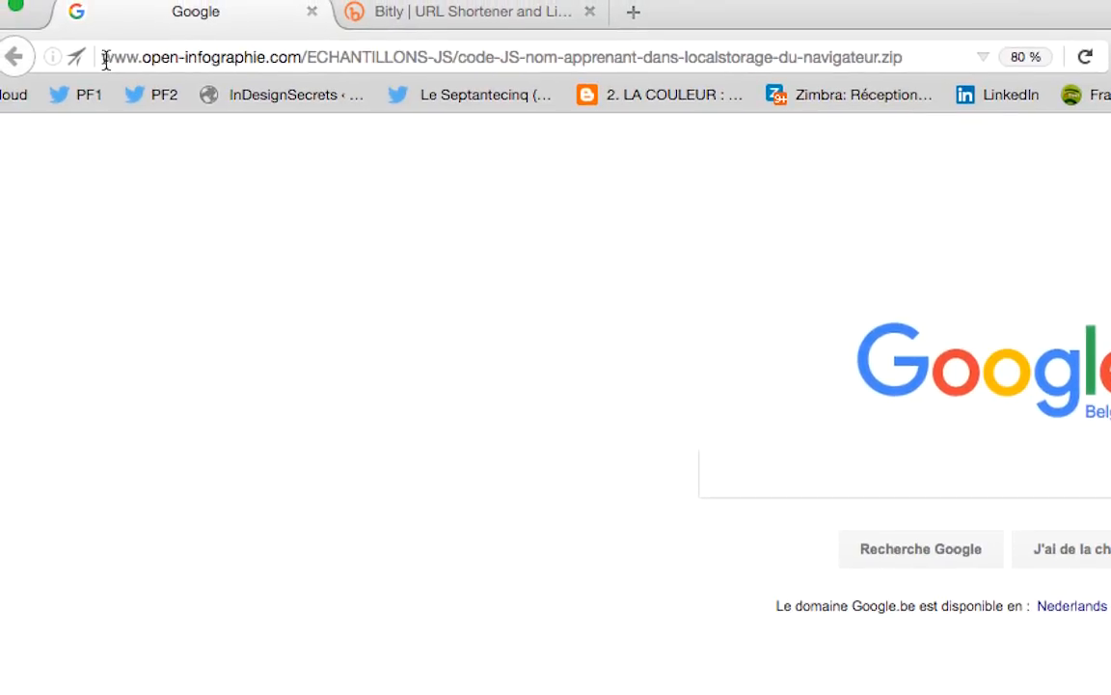
pyautogui.moveTo(91, 51); pyautogui.dragTo(262, 60)
pyautogui.moveTo(172, 60); pyautogui.dragTo(551, 60)
pyautogui.moveTo(305, 60); pyautogui.dragTo(581, 61)
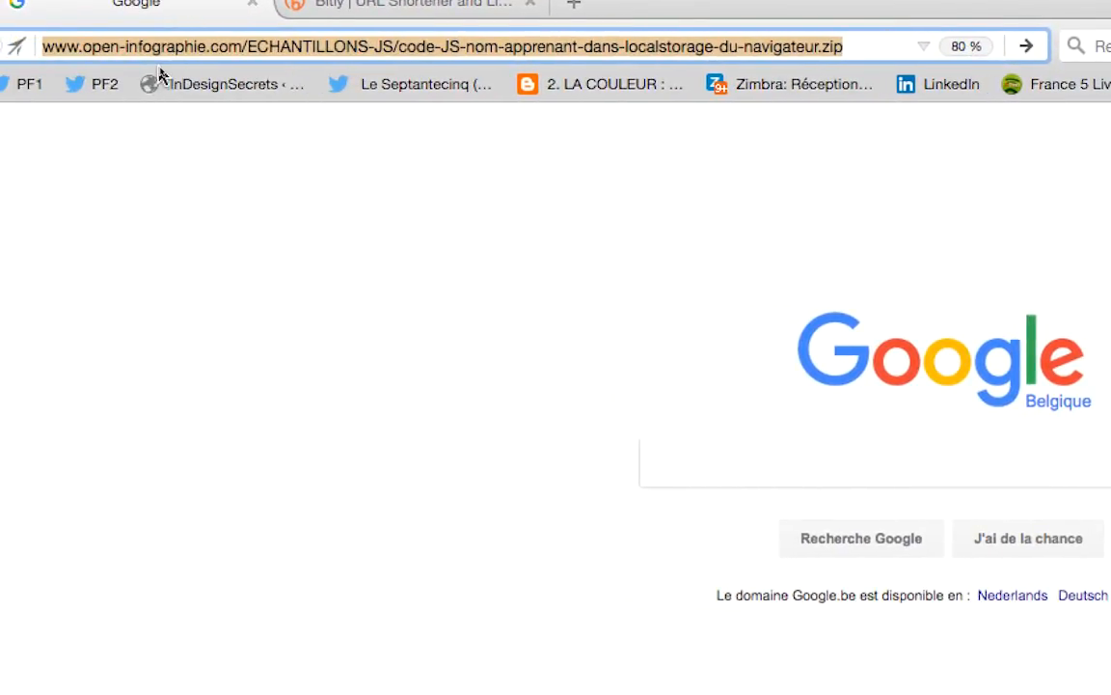
pyautogui.click(369, 4)
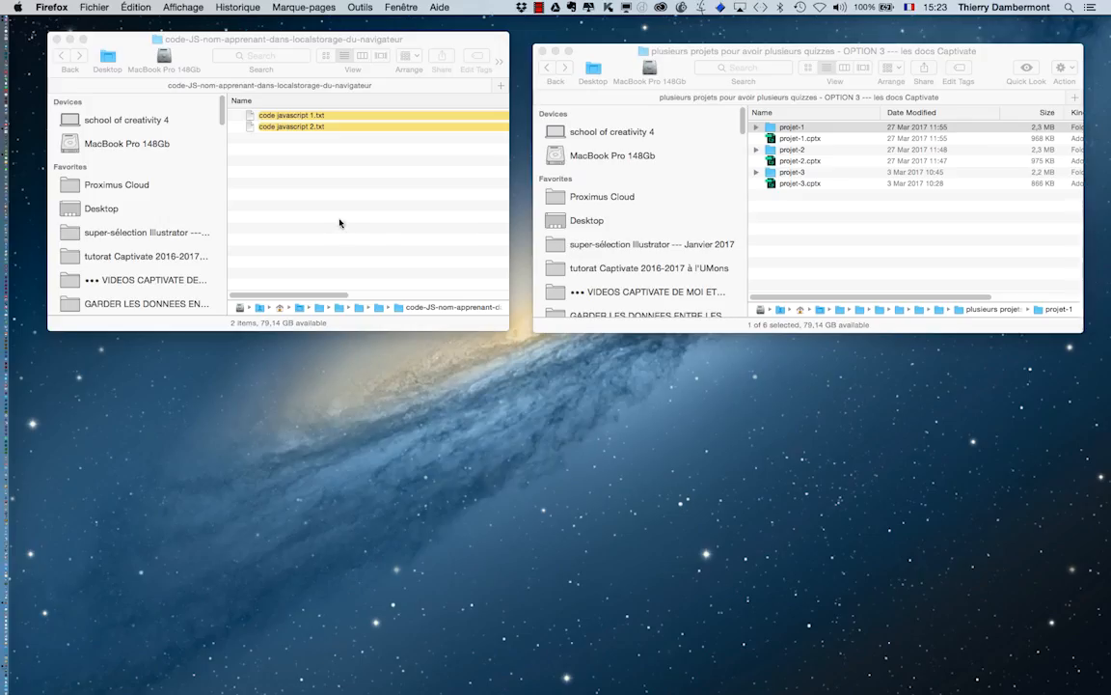
# Open code javascript 1.txt from the JavaScript folder and resize its window so the code fits on one line
pyautogui.click(340, 223)
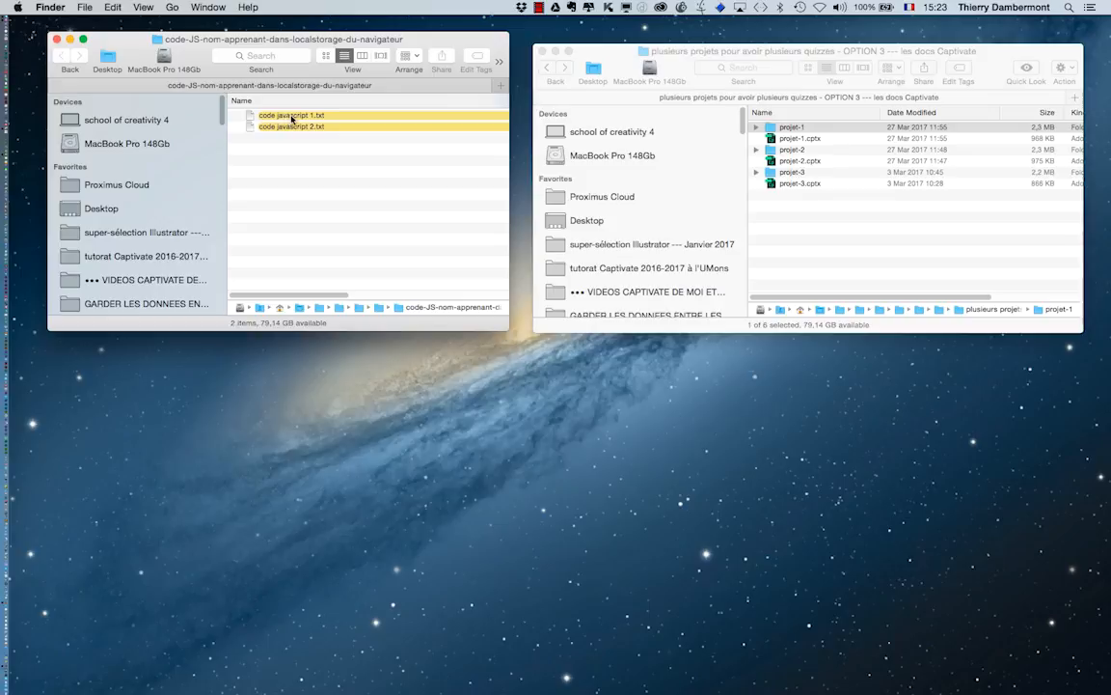
pyautogui.doubleClick(365, 119)
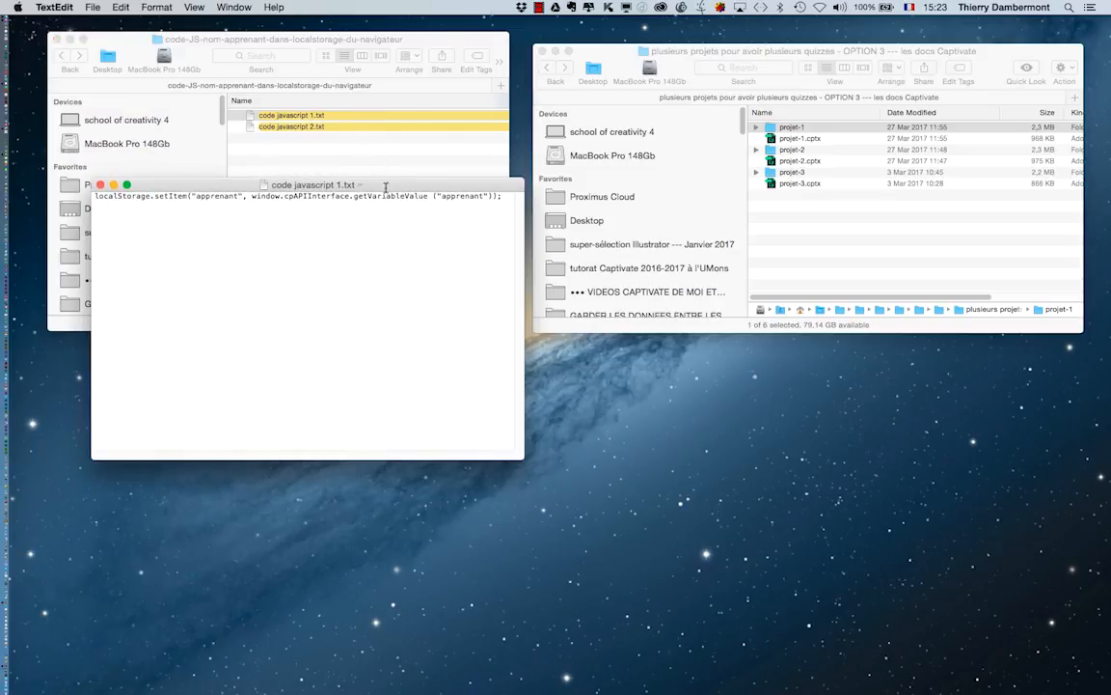
pyautogui.moveTo(523, 458); pyautogui.dragTo(421, 448)
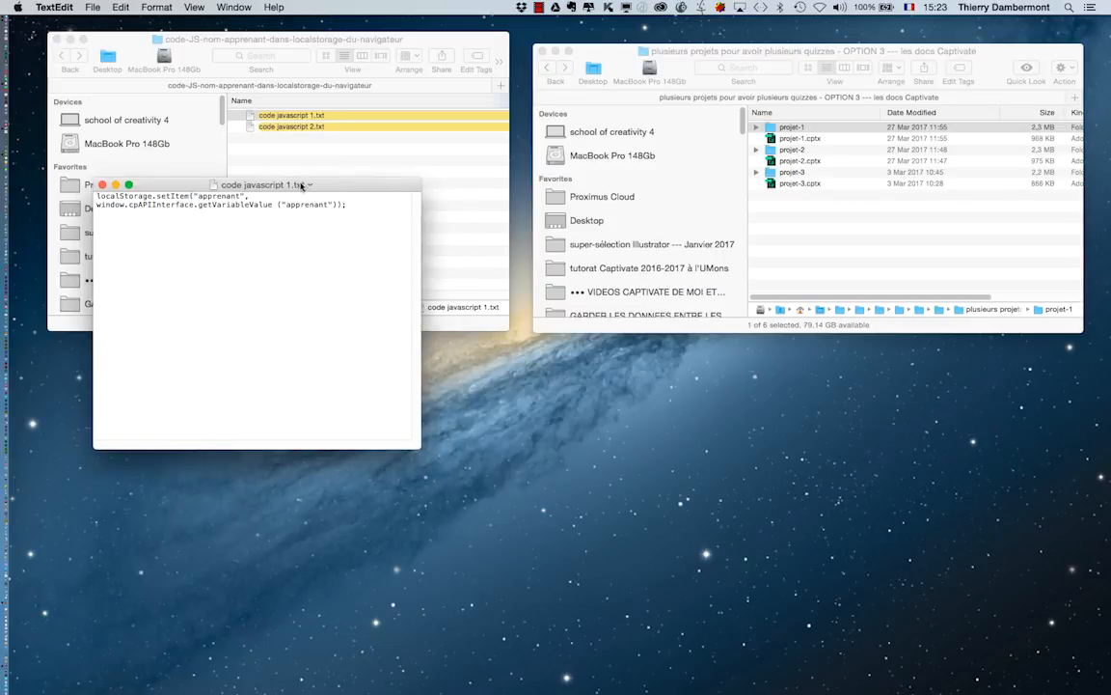
pyautogui.moveTo(301, 186); pyautogui.dragTo(482, 162)
pyautogui.moveTo(600, 425); pyautogui.dragTo(791, 336)
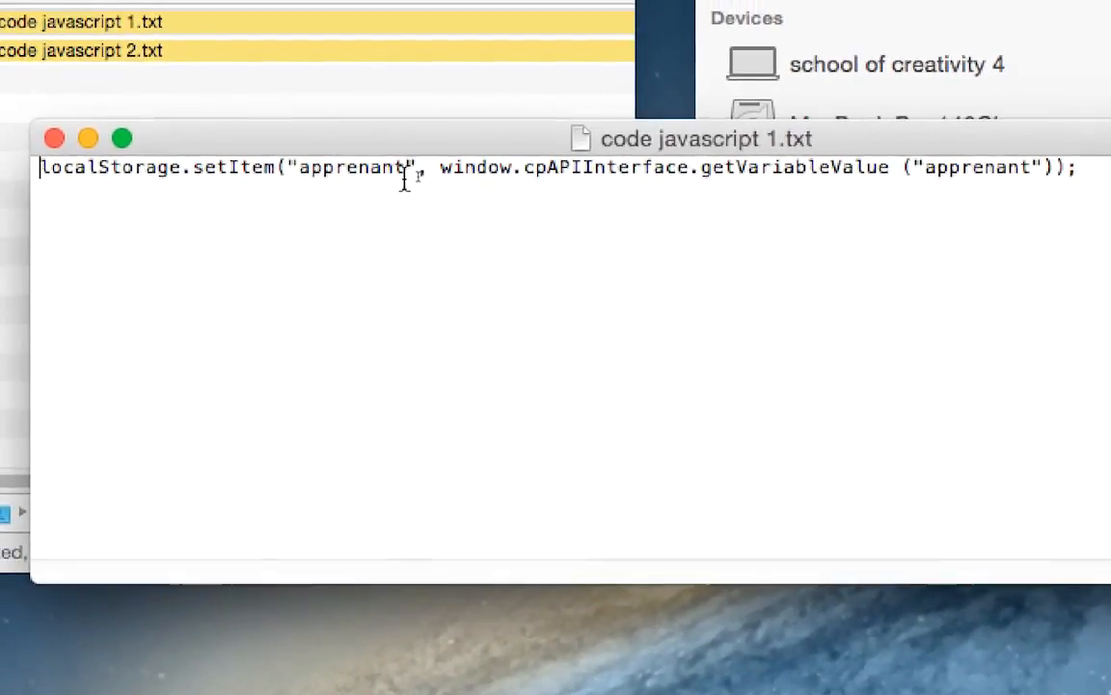
# Examine the localStorage.setItem statement for the apprenant variable in code javascript 1.txt and close the file
pyautogui.click(409, 171)
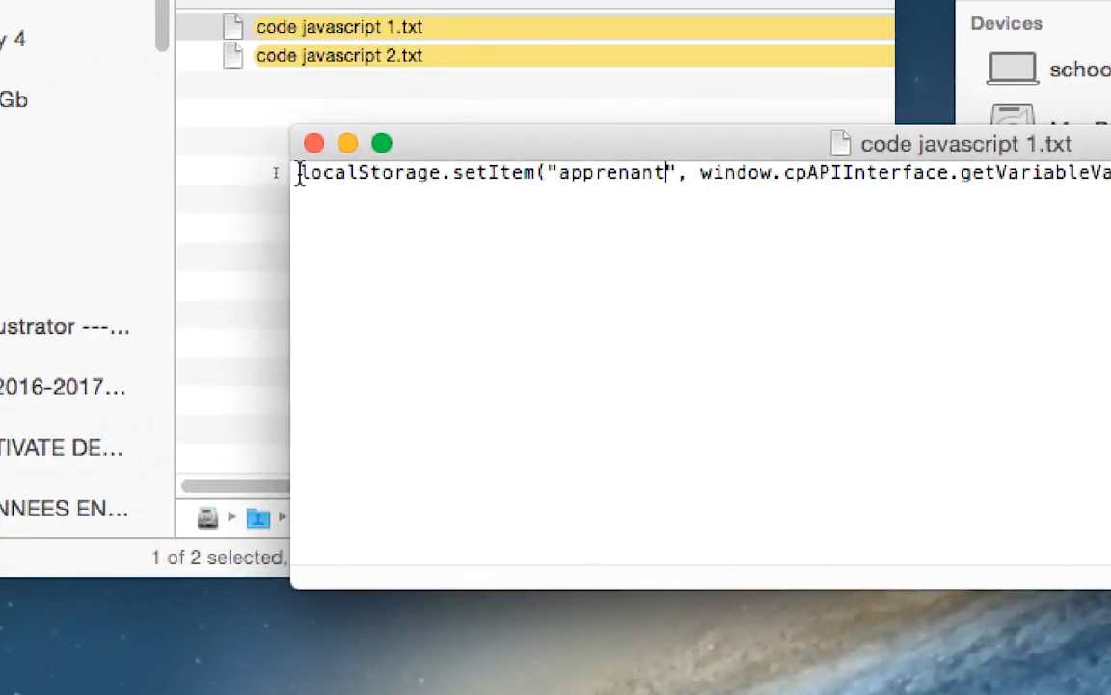
pyautogui.moveTo(300, 172); pyautogui.dragTo(647, 171)
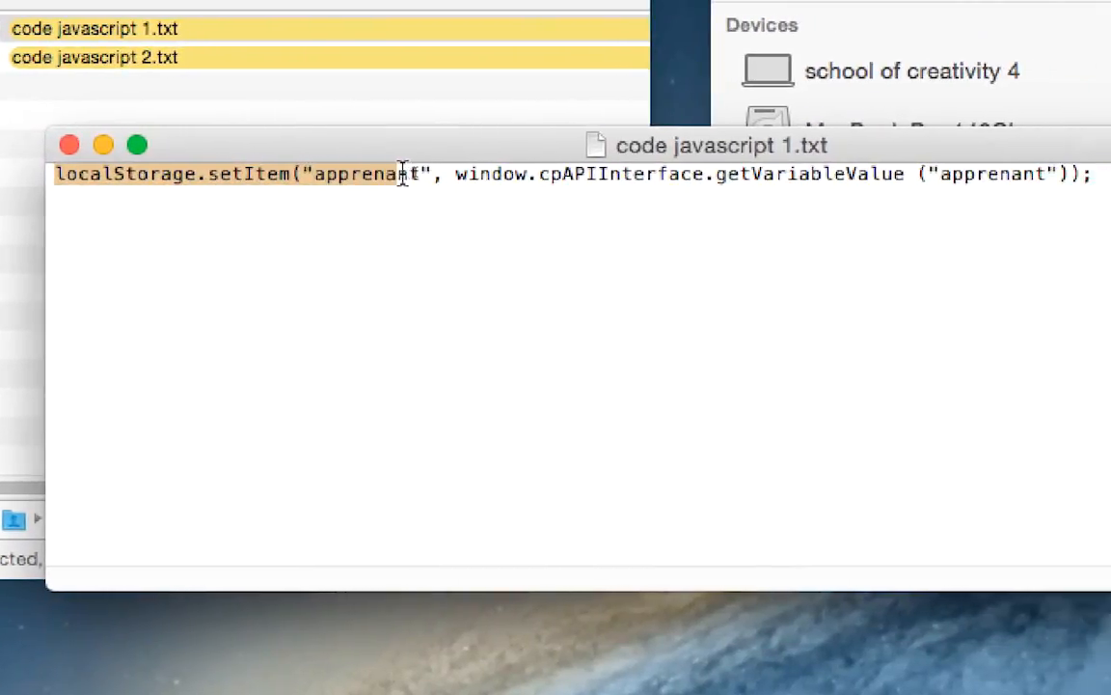
pyautogui.moveTo(404, 175); pyautogui.dragTo(1008, 164)
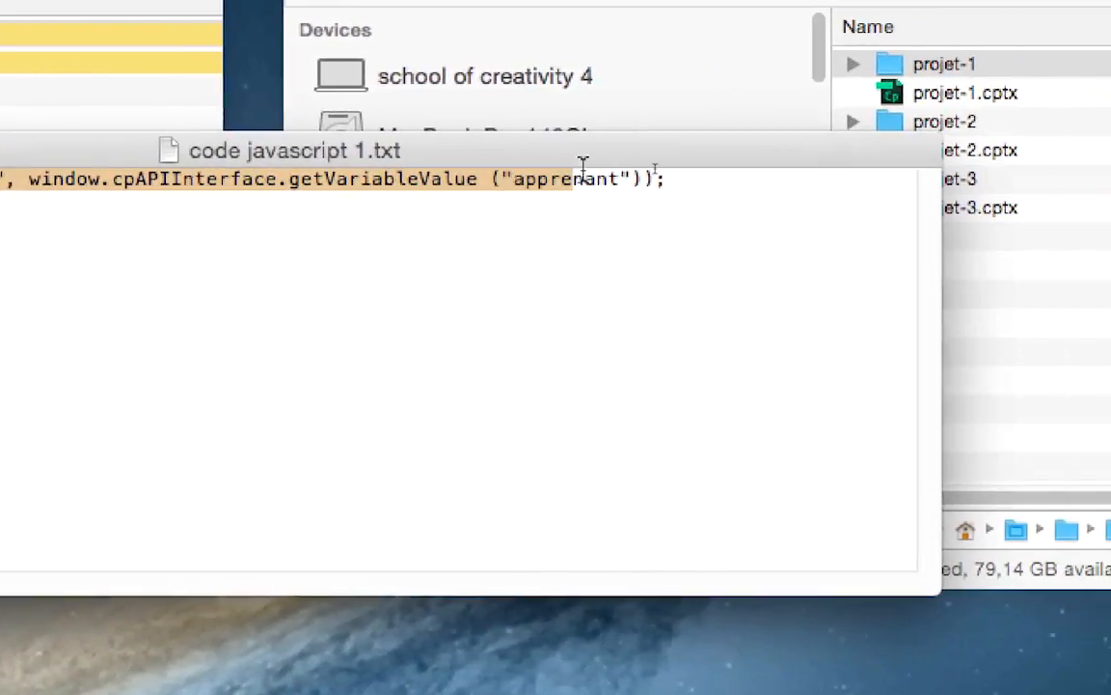
pyautogui.moveTo(582, 164); pyautogui.dragTo(608, 171)
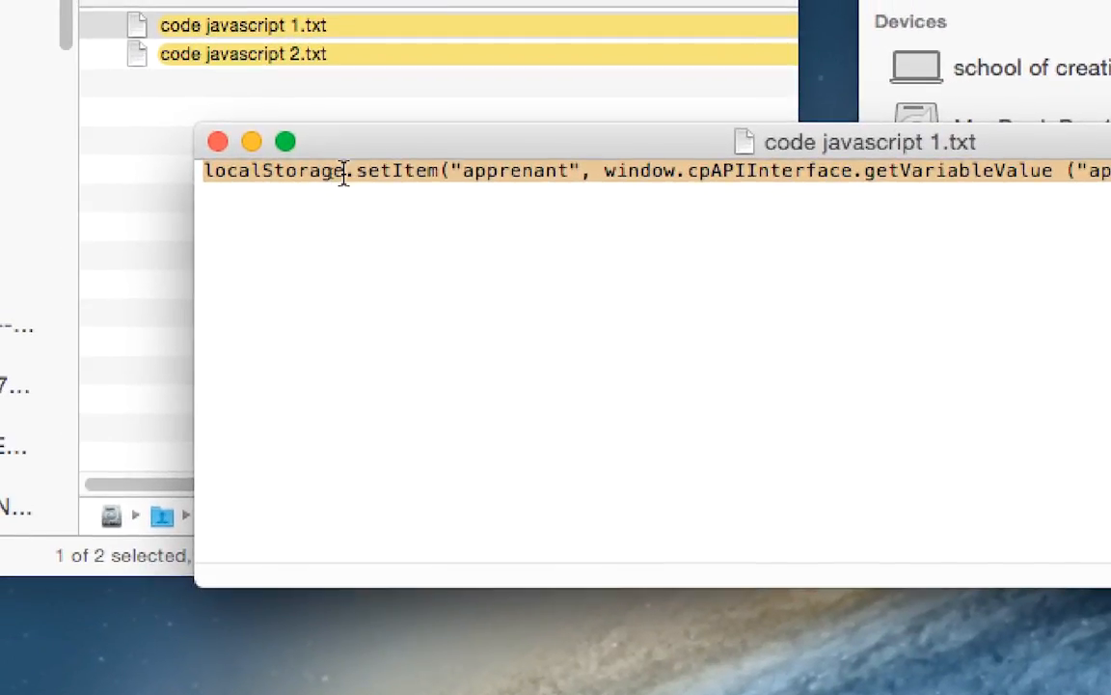
pyautogui.moveTo(345, 171); pyautogui.dragTo(202, 171)
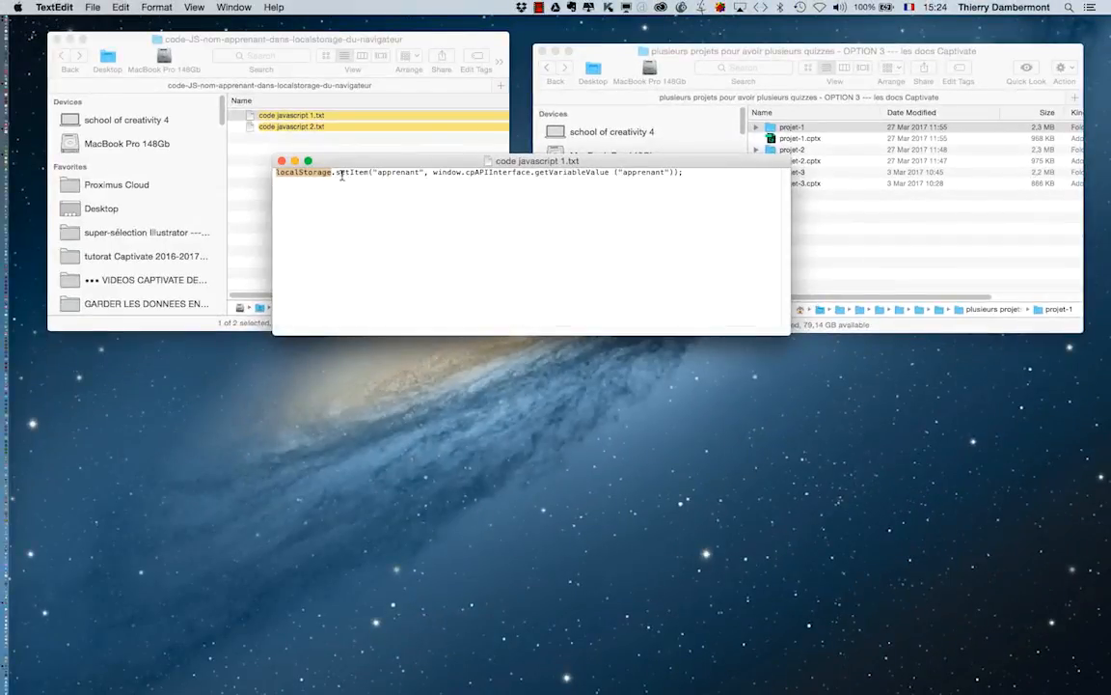
pyautogui.click(282, 162)
# Open code javascript 2.txt, examine its complete code from the variable declaration to the closing brace, and close it
pyautogui.click(254, 128)
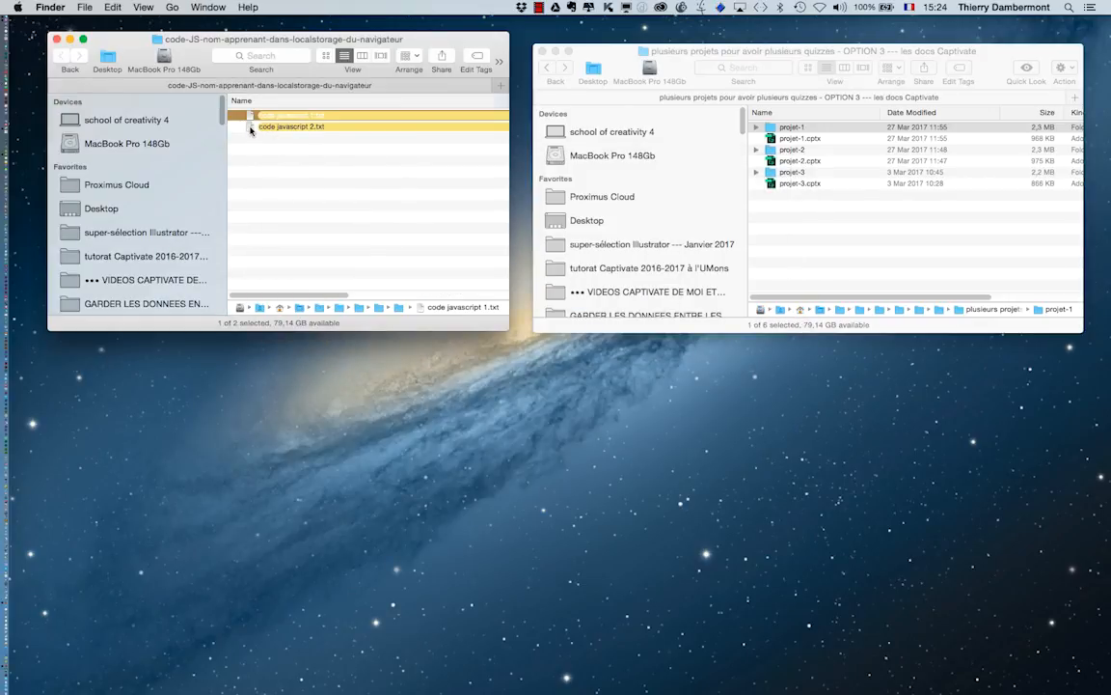
pyautogui.doubleClick(254, 128)
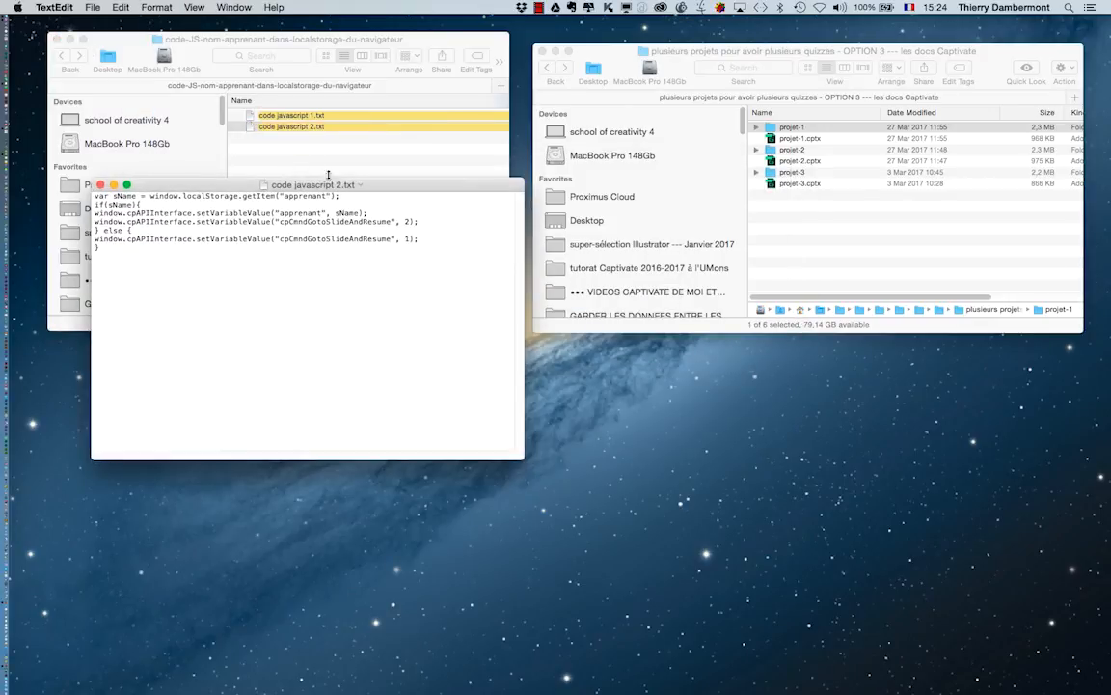
pyautogui.moveTo(536, 182); pyautogui.dragTo(576, 162)
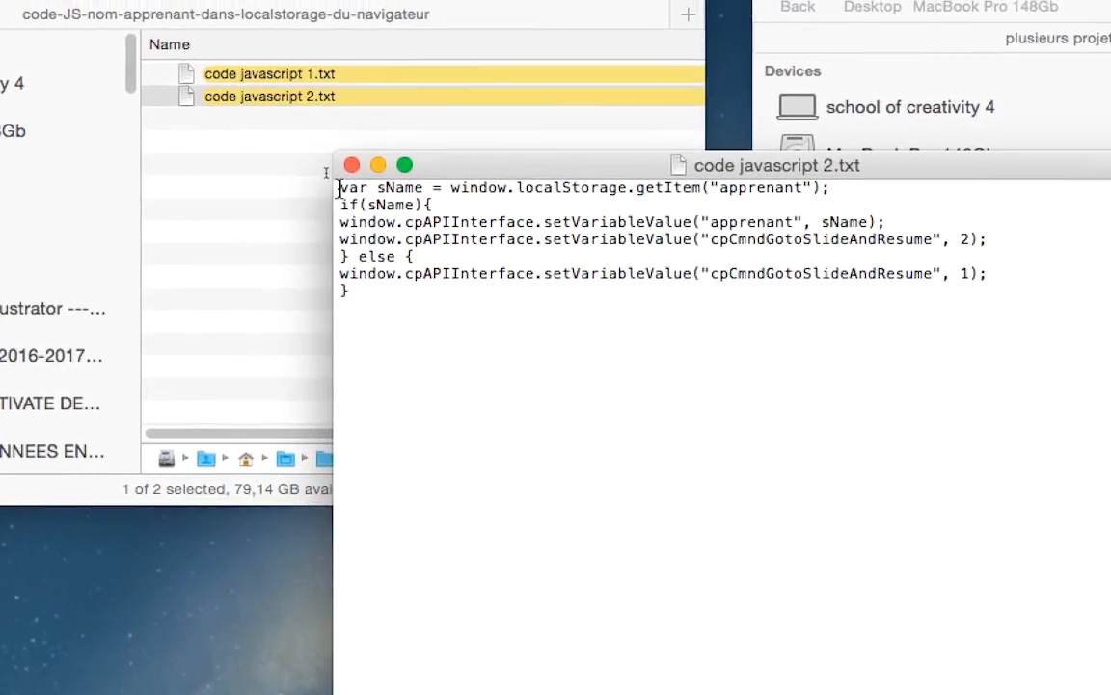
pyautogui.moveTo(289, 115); pyautogui.dragTo(316, 127)
pyautogui.moveTo(349, 190); pyautogui.dragTo(462, 257)
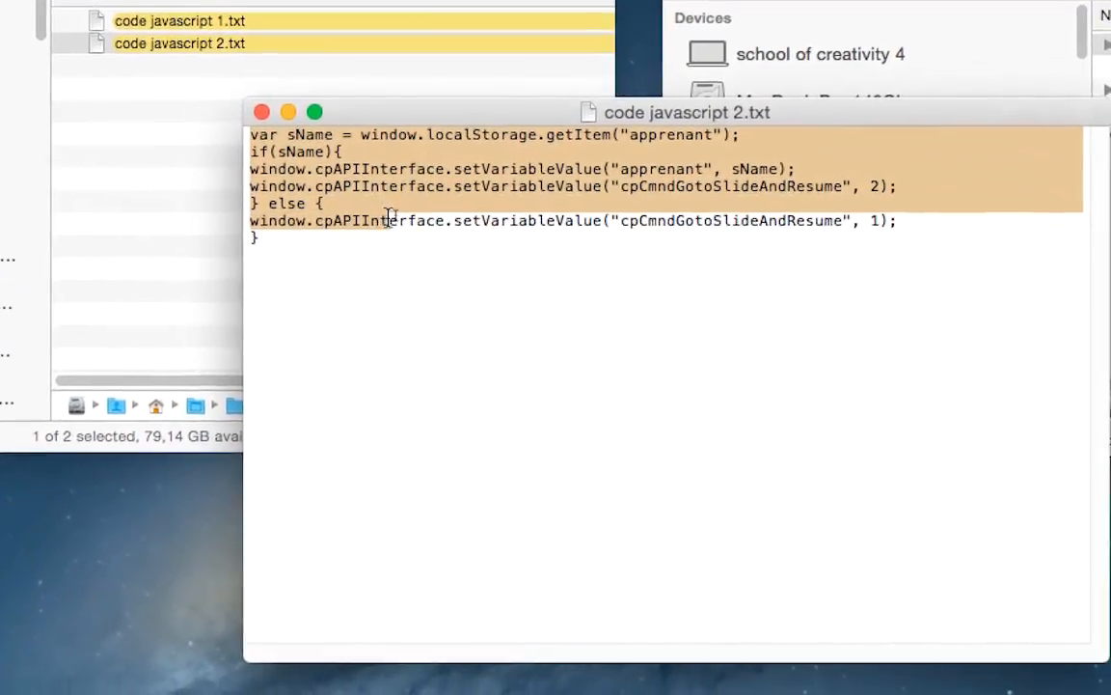
pyautogui.moveTo(389, 217); pyautogui.dragTo(414, 267)
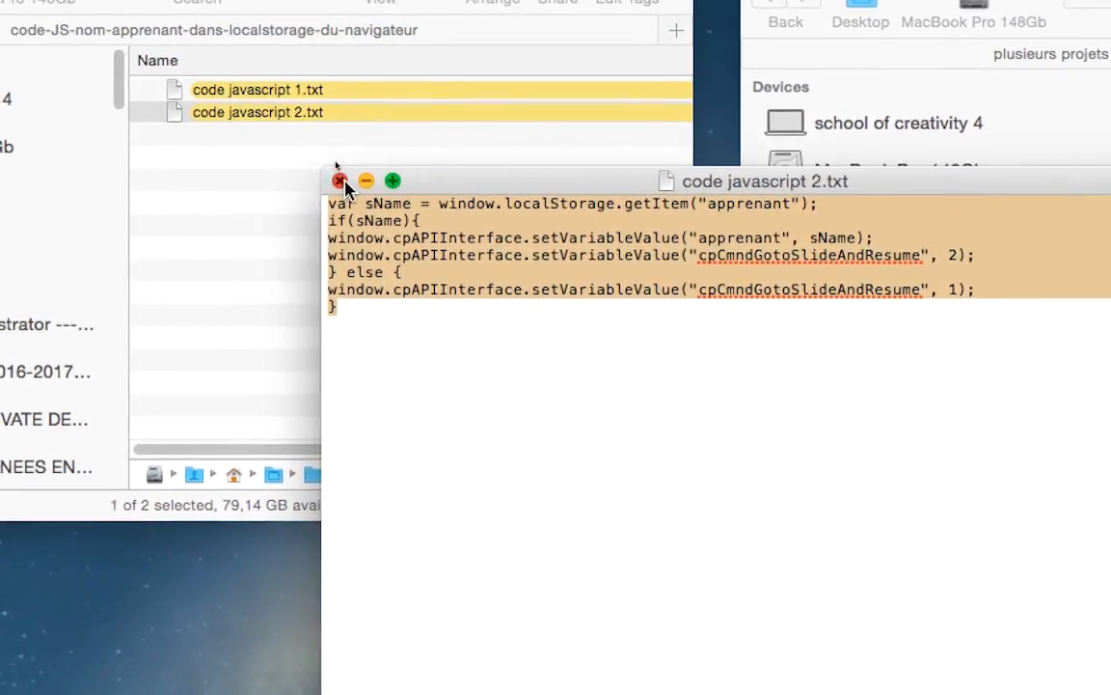
pyautogui.click(244, 81)
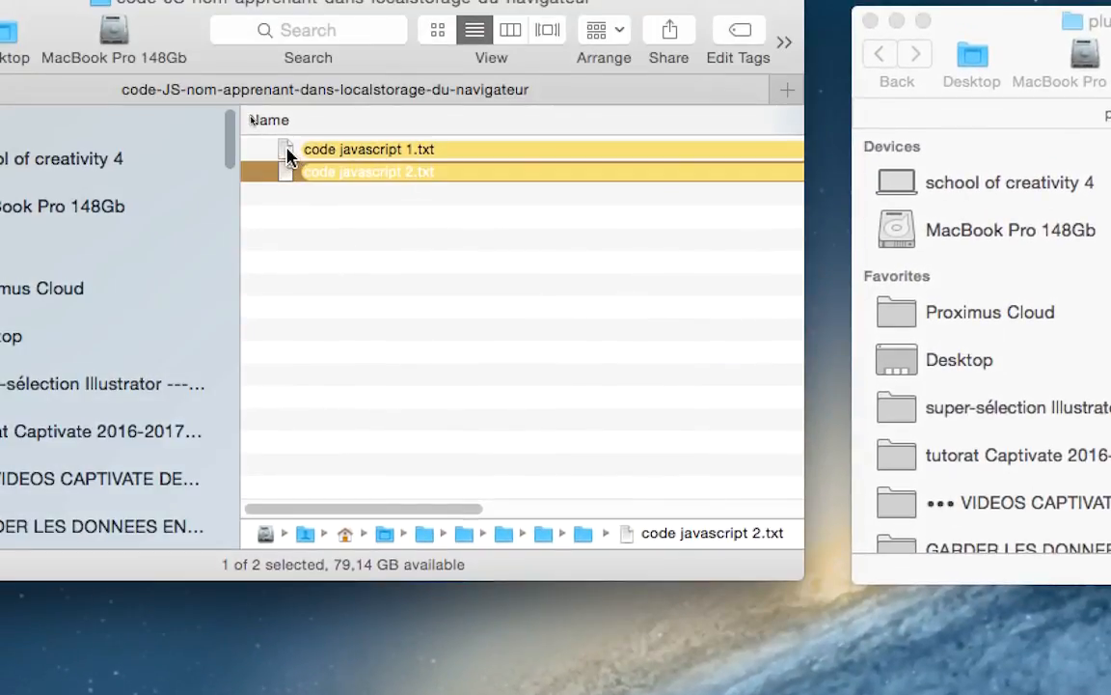
# View the parent folder path of the JavaScript text files and return to the window with the Captivate projects
pyautogui.click(287, 154)
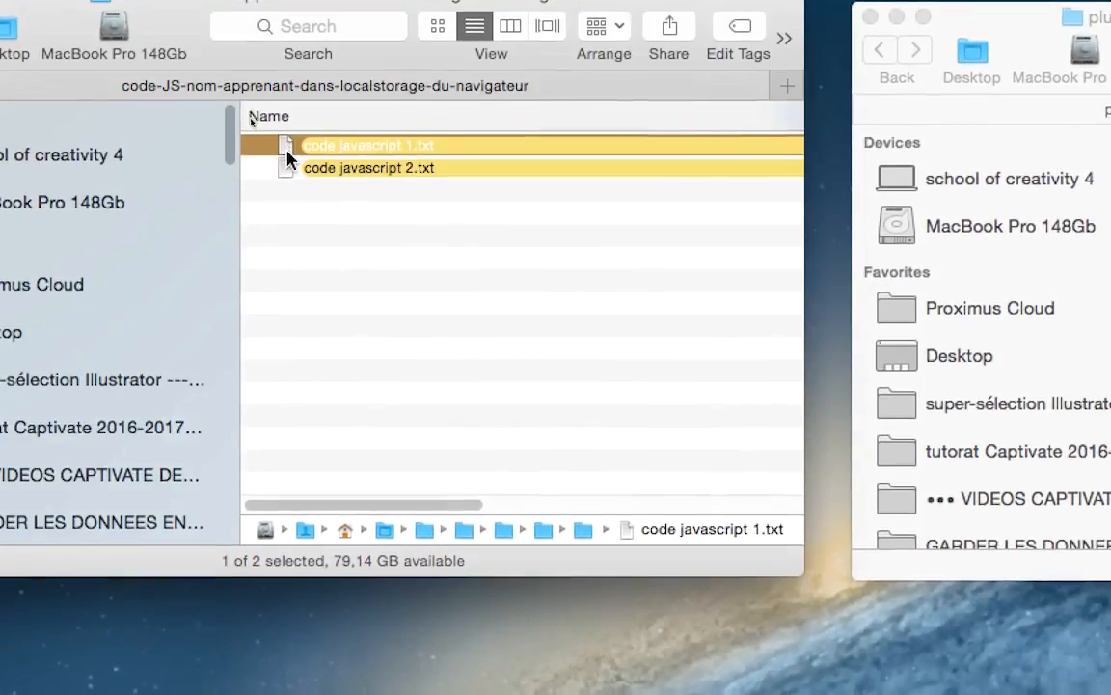
pyautogui.click(287, 157)
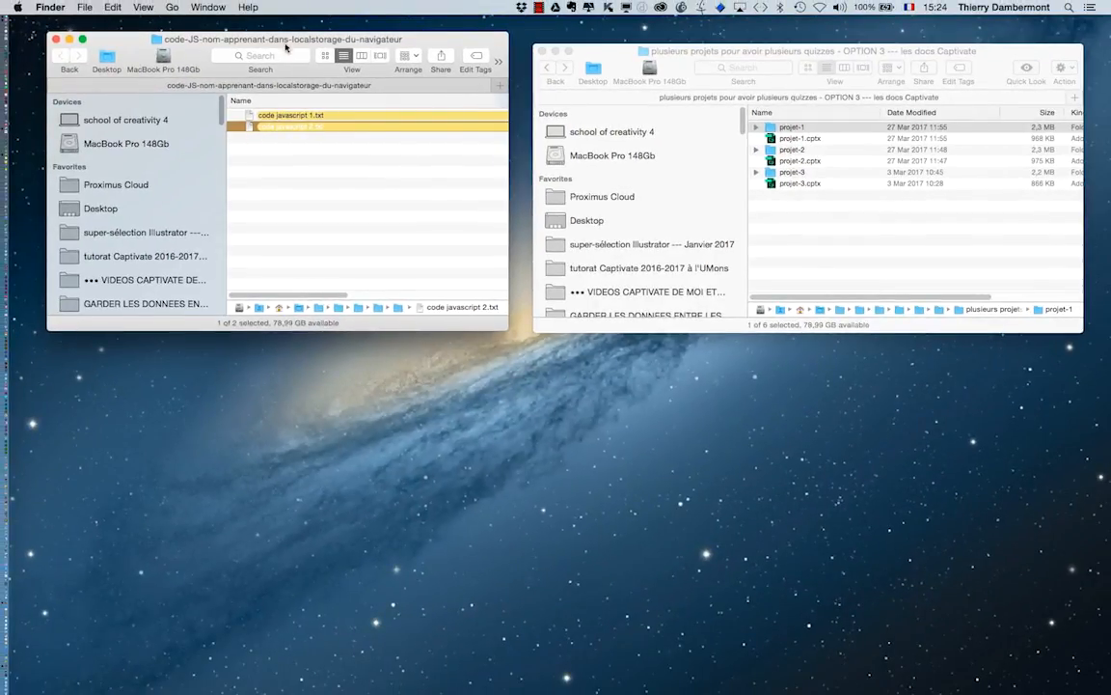
pyautogui.keyDown('super'); pyautogui.click(256, 42); pyautogui.keyUp('super')
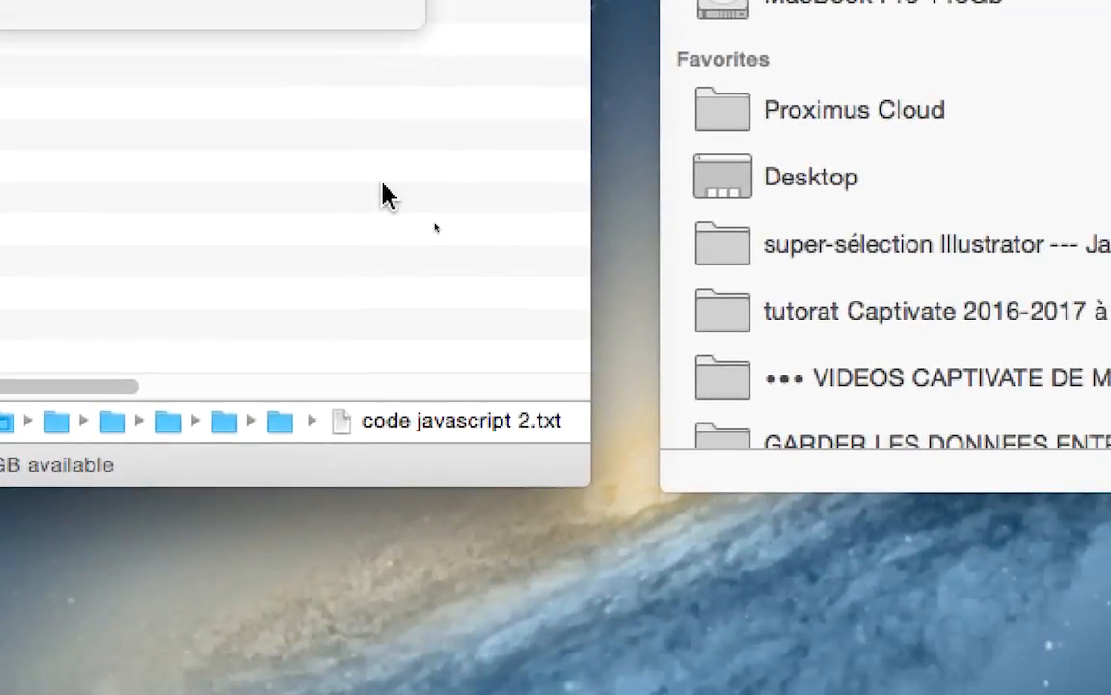
pyautogui.click(383, 183)
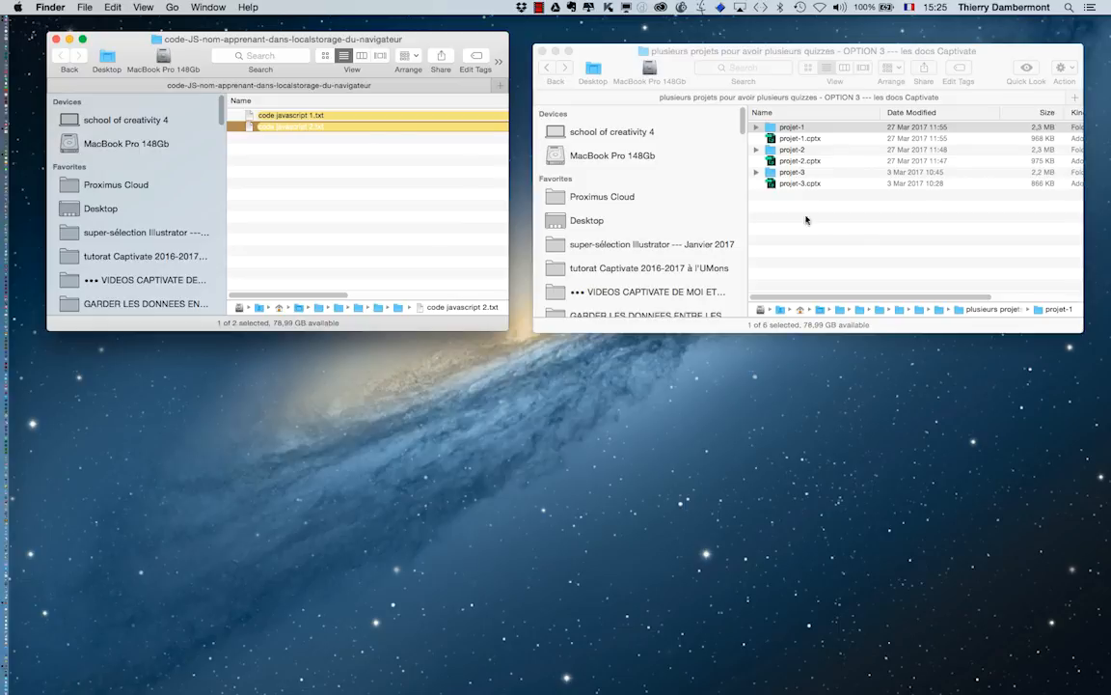
pyautogui.click(837, 216)
pyautogui.click(832, 210)
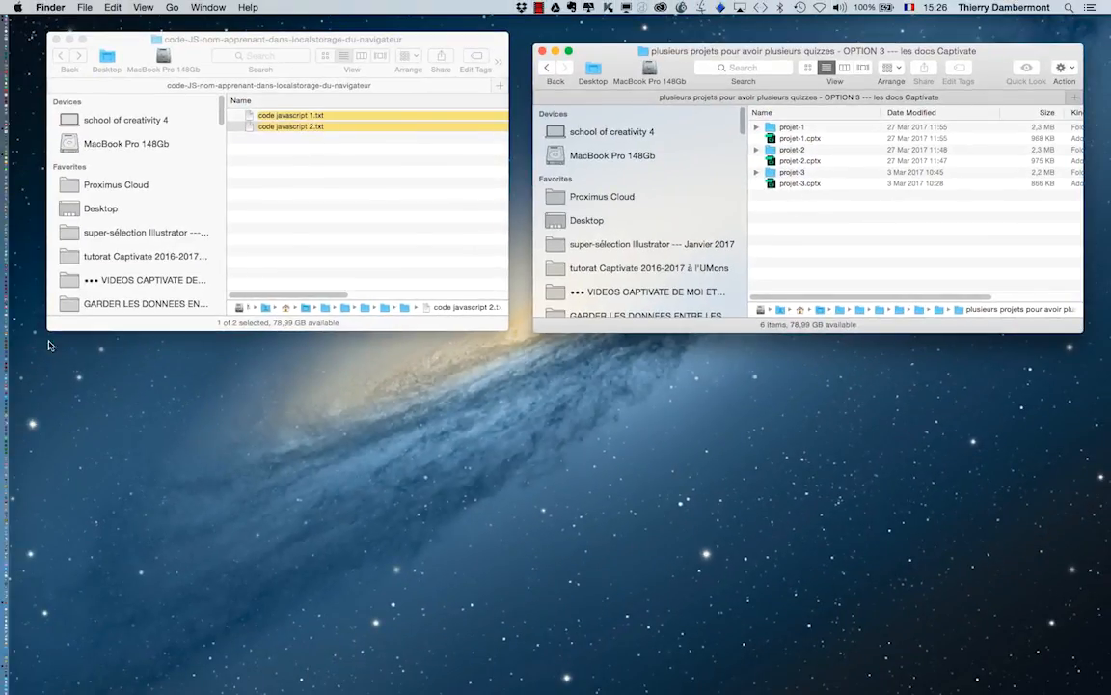
# Launch the French version of Adobe Captivate and open projet-1.cptx from the projects folder
pyautogui.moveTo(2, 407)
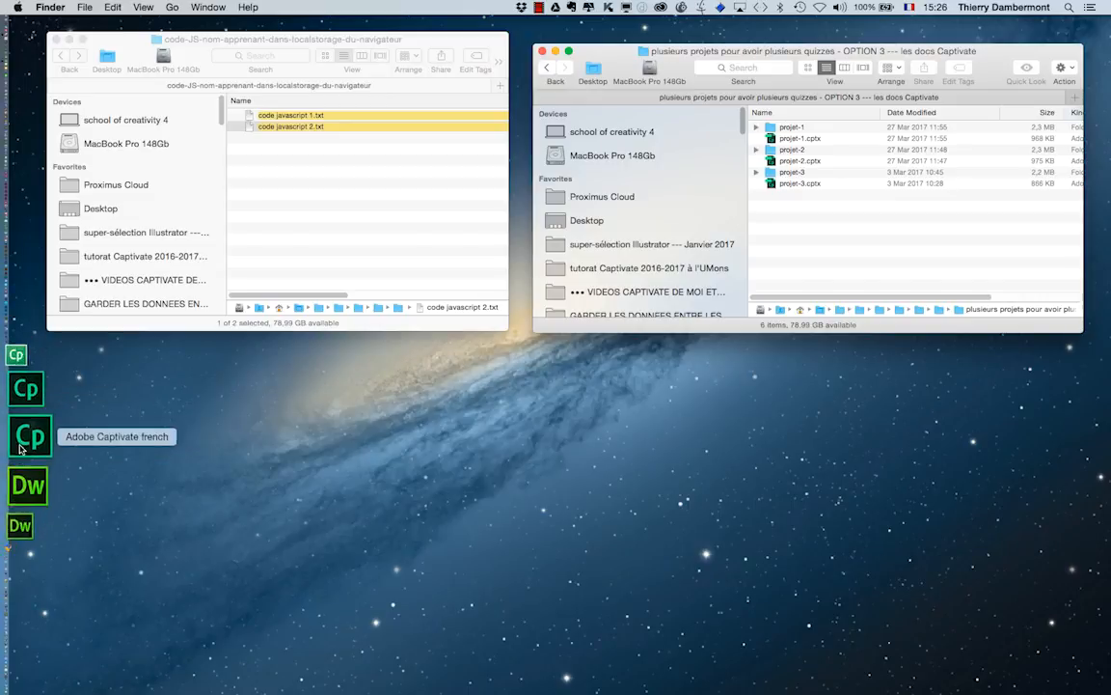
pyautogui.click(20, 449)
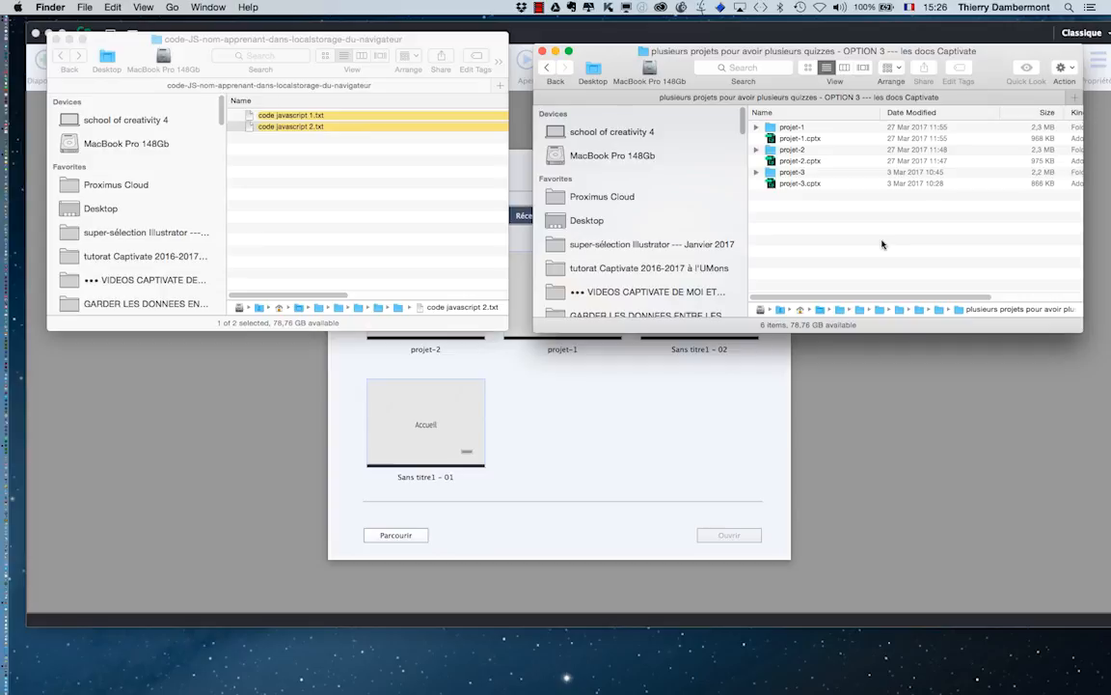
pyautogui.click(802, 140)
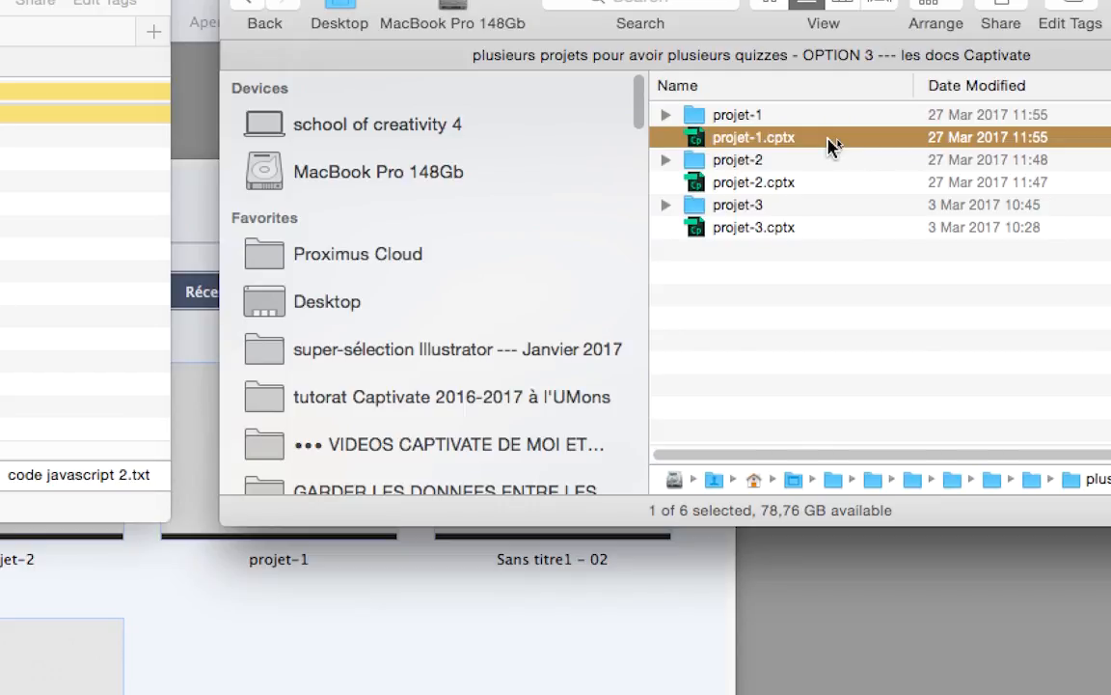
pyautogui.doubleClick(832, 145)
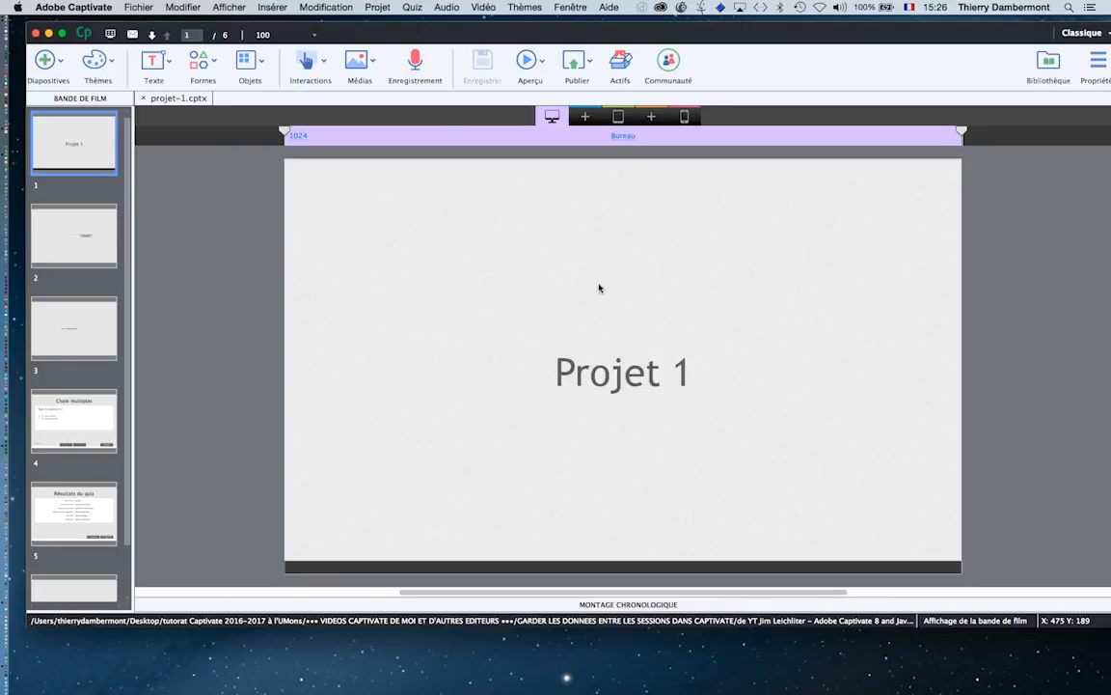
# Display the slide properties in projet-1 and go to slide 2 with the Continuer button
pyautogui.click(1080, 70)
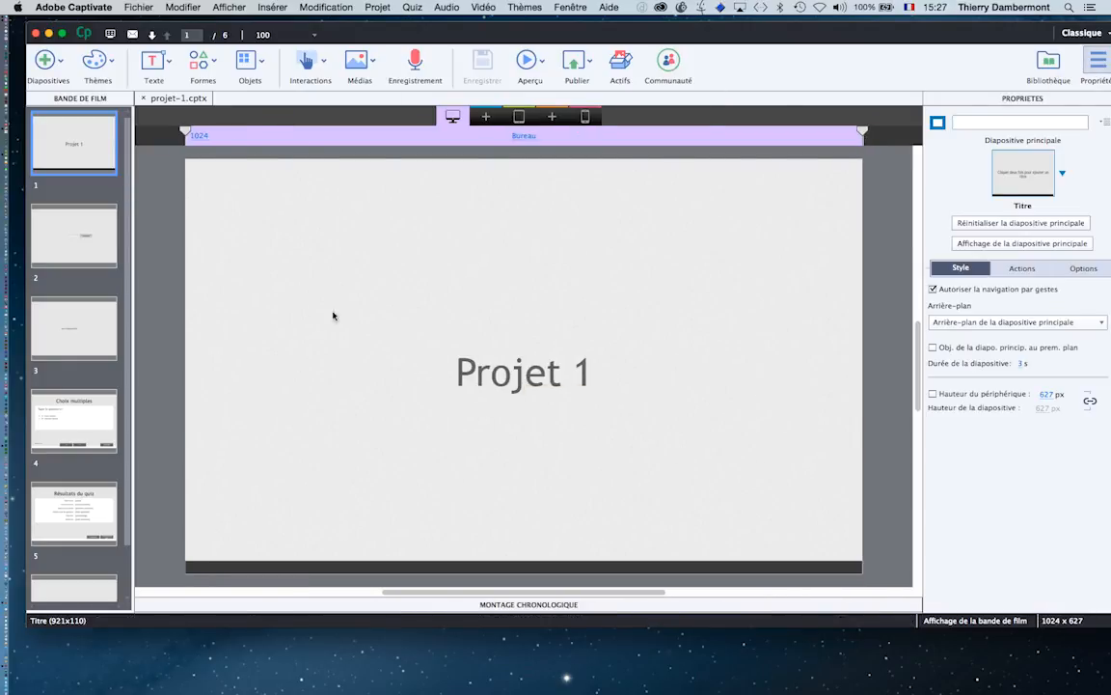
pyautogui.click(76, 253)
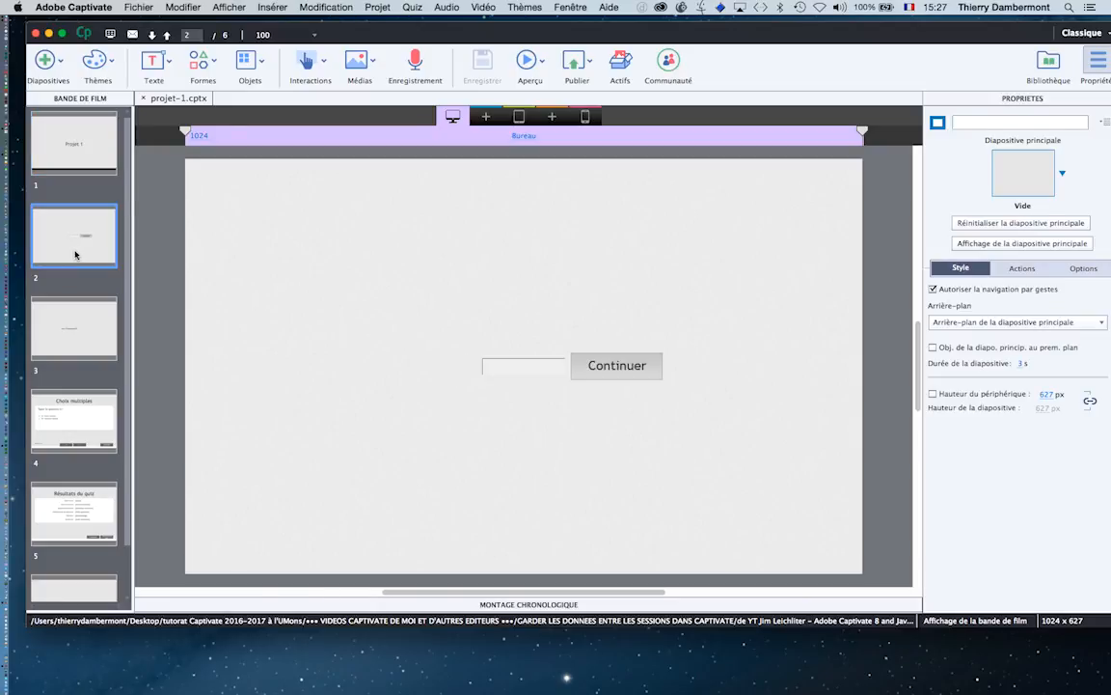
# View the properties of the text entry box on slide 2 and the Zone de texte option used to insert one
pyautogui.click(498, 371)
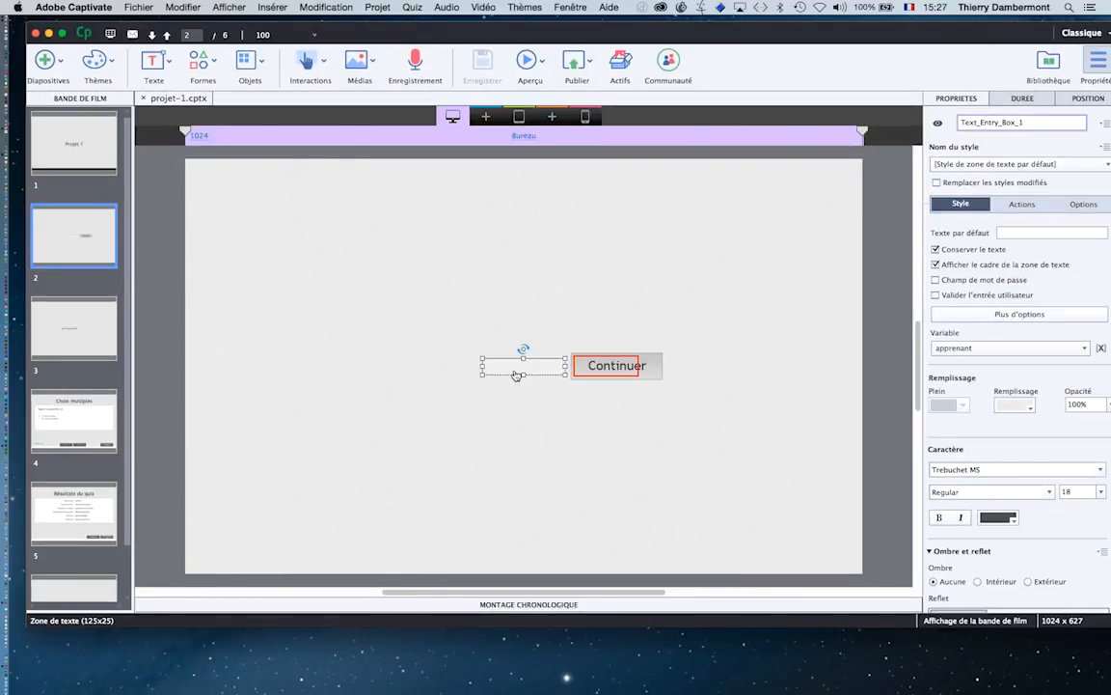
pyautogui.click(307, 253)
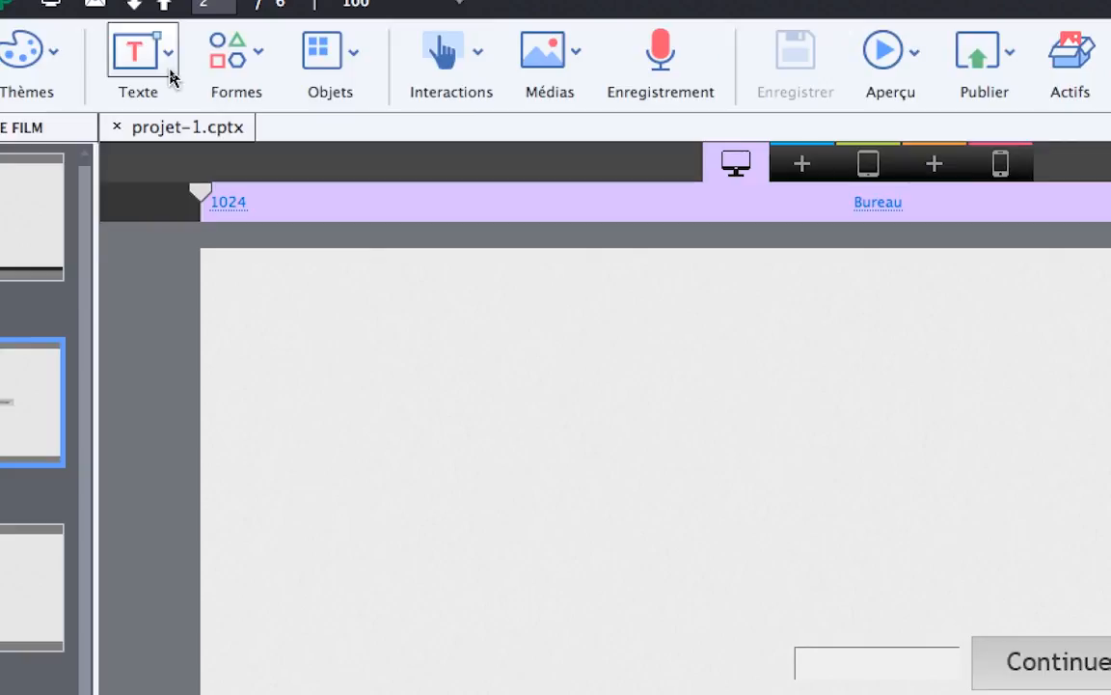
pyautogui.click(171, 78)
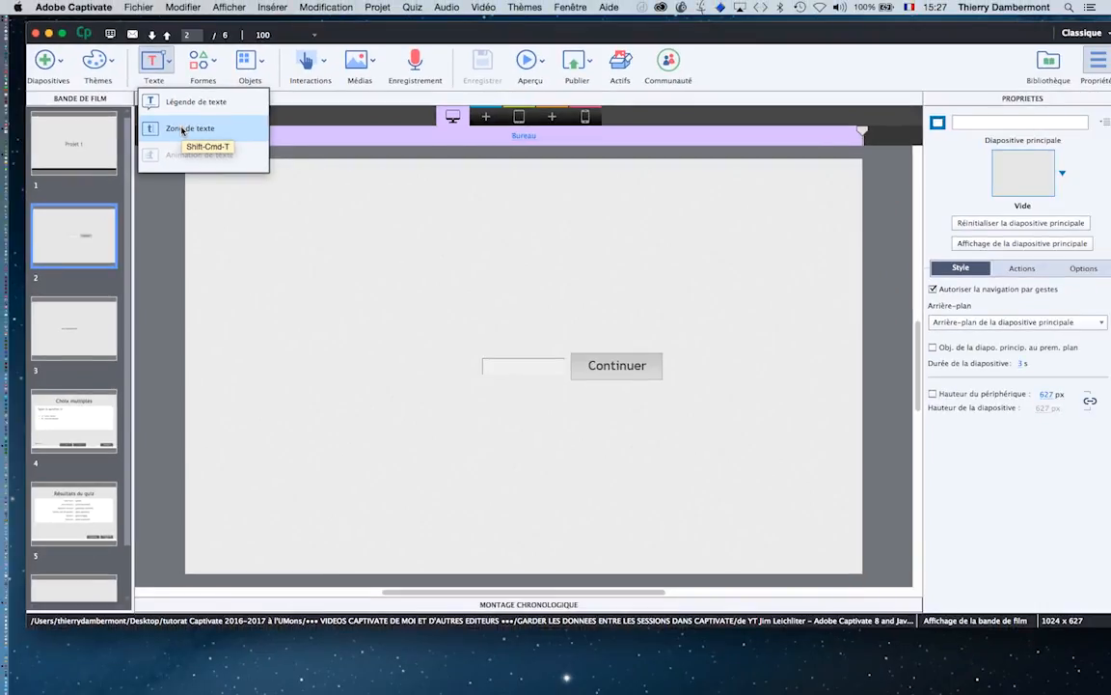
pyautogui.click(431, 328)
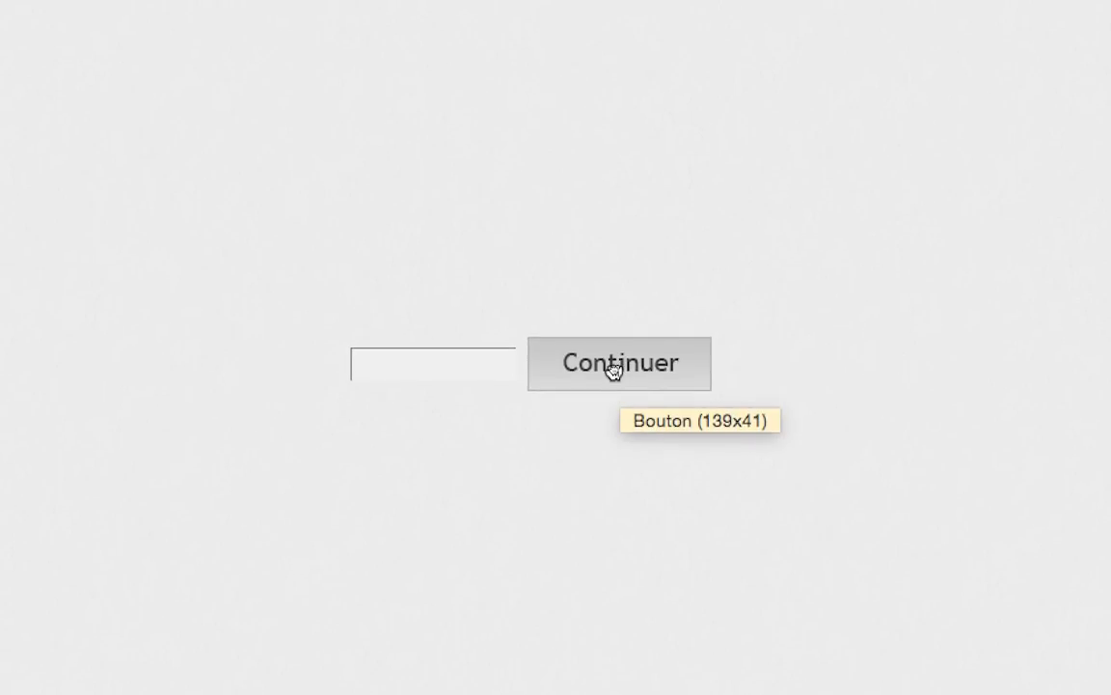
# Move the Continuer button off the Envoyer button underneath and back over it, and view the available interaction types
pyautogui.click(580, 365)
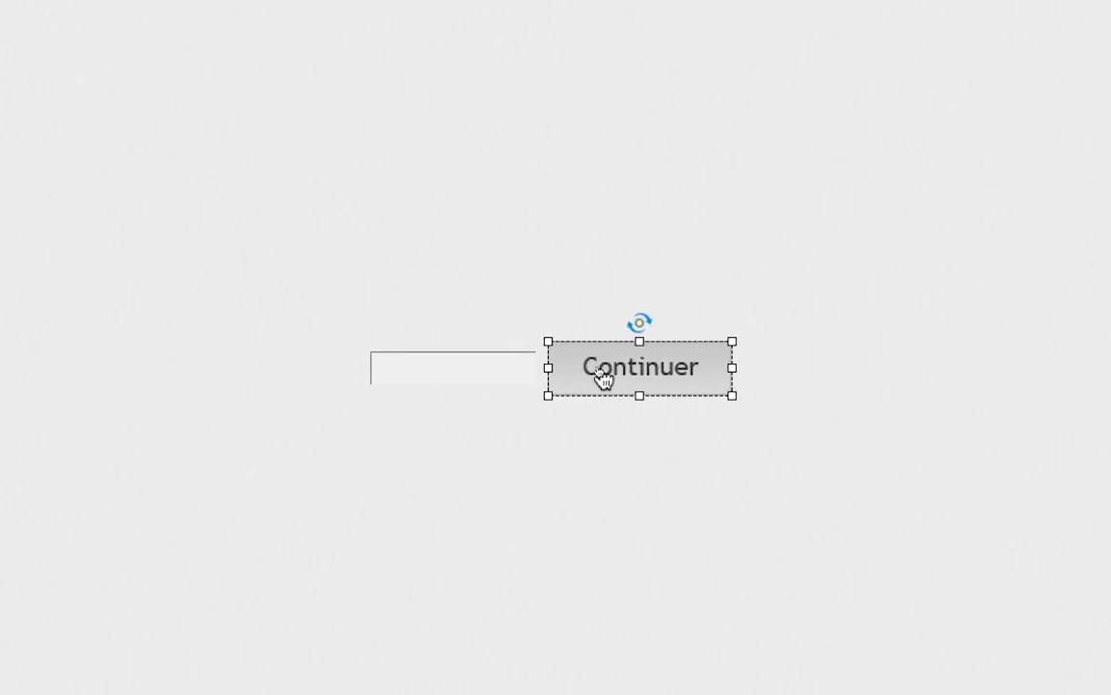
pyautogui.moveTo(596, 376); pyautogui.dragTo(766, 454)
pyautogui.moveTo(660, 406); pyautogui.dragTo(666, 409)
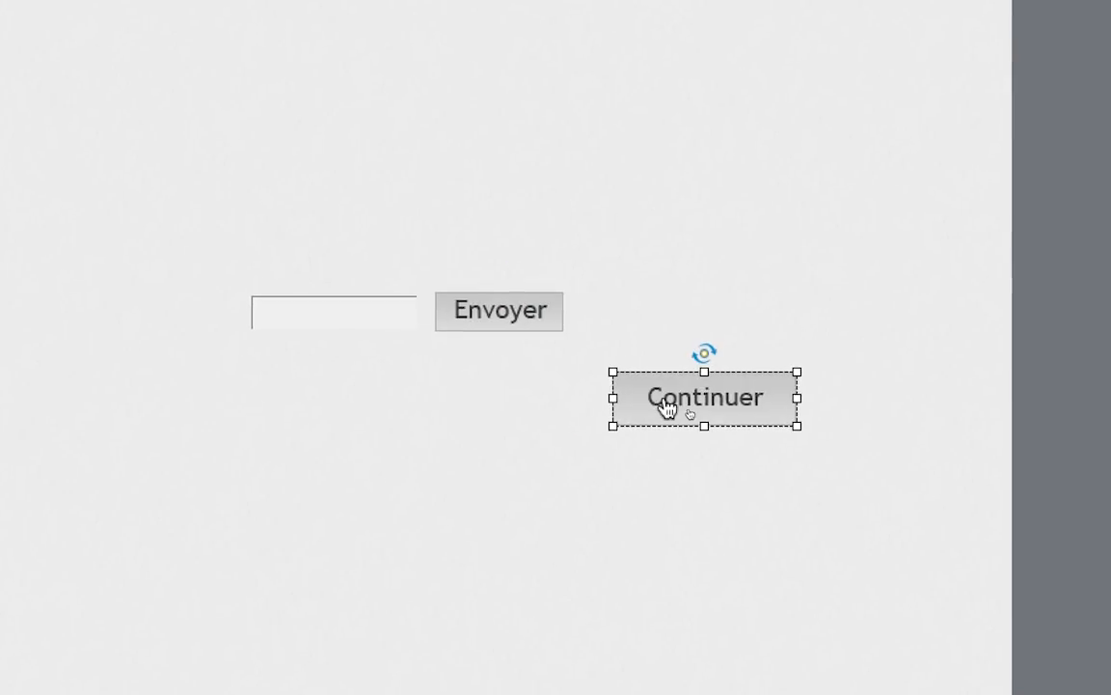
pyautogui.moveTo(662, 405); pyautogui.dragTo(600, 375)
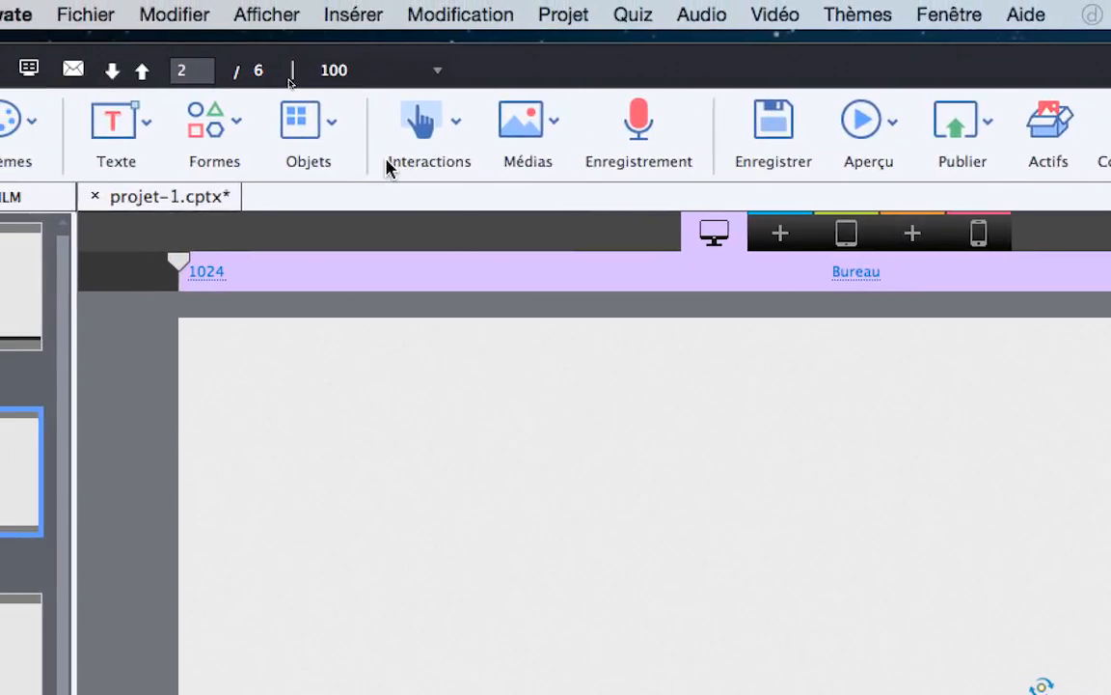
pyautogui.click(453, 151)
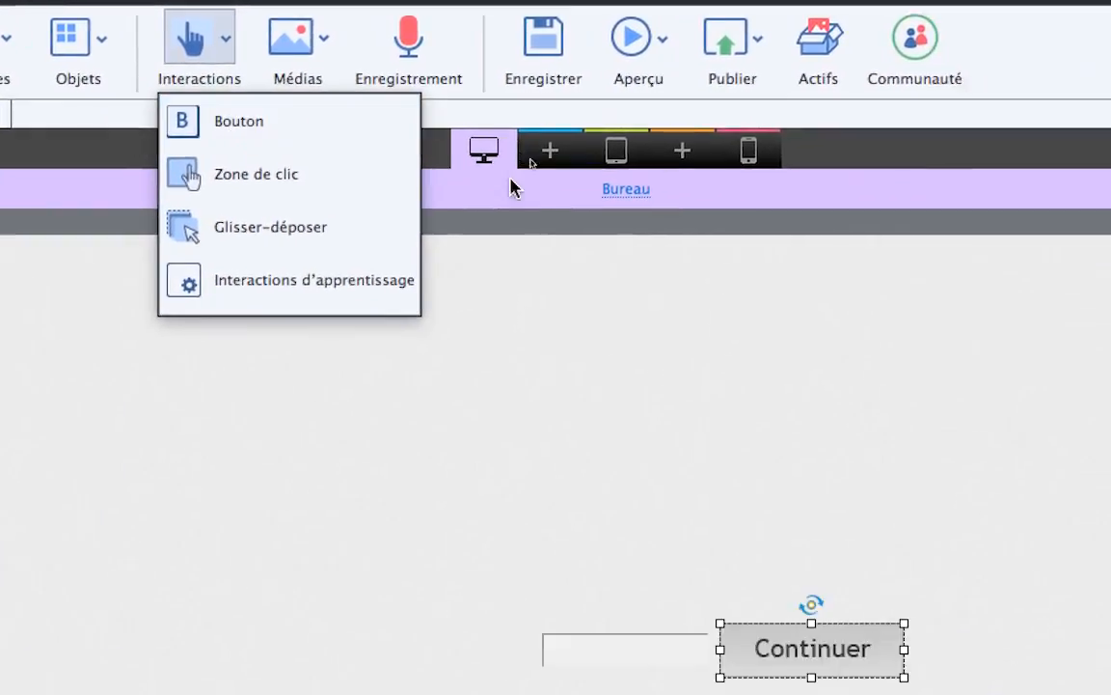
pyautogui.click(857, 341)
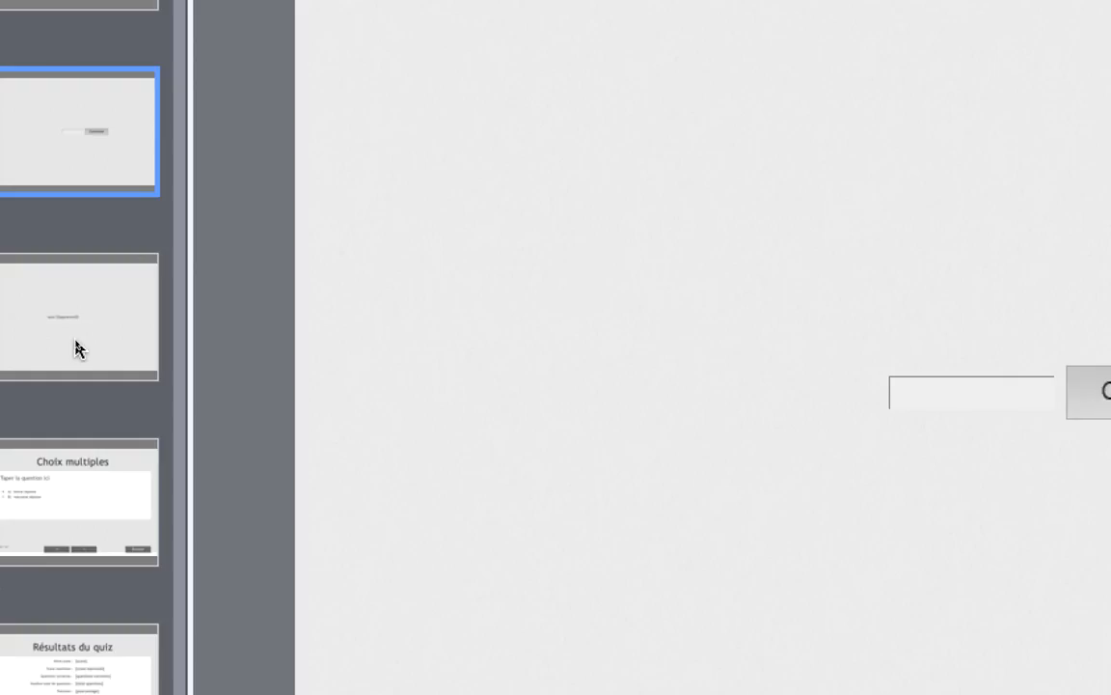
# View the greeting caption with the apprenant variable on slide 3 and compare it with slide 2
pyautogui.click(79, 349)
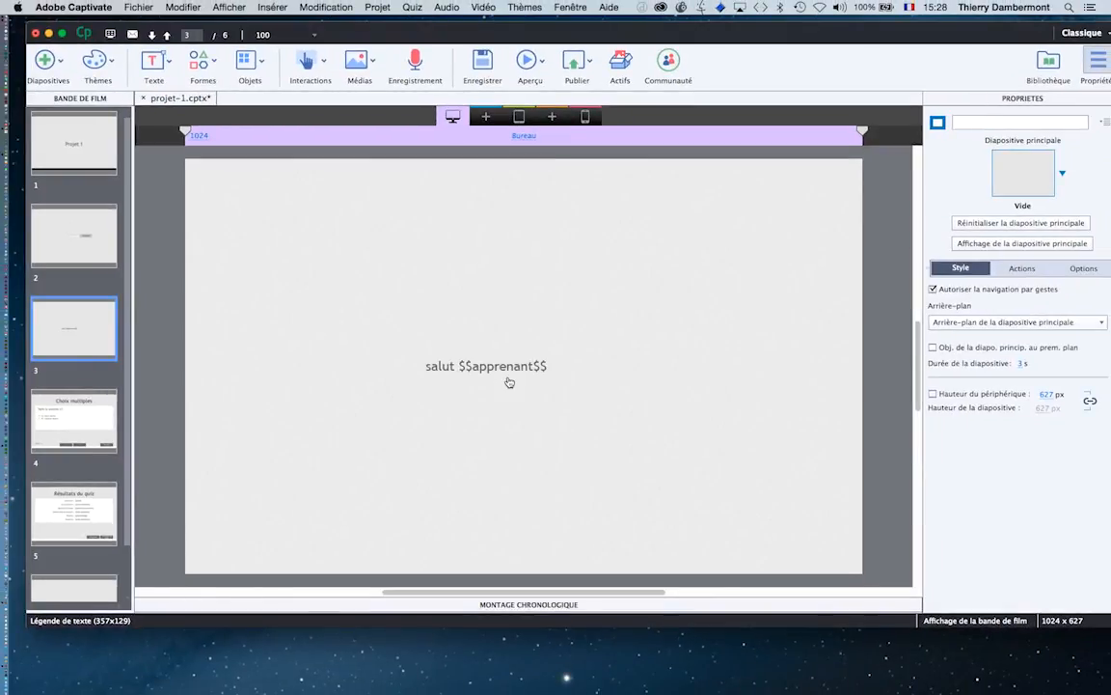
pyautogui.click(80, 242)
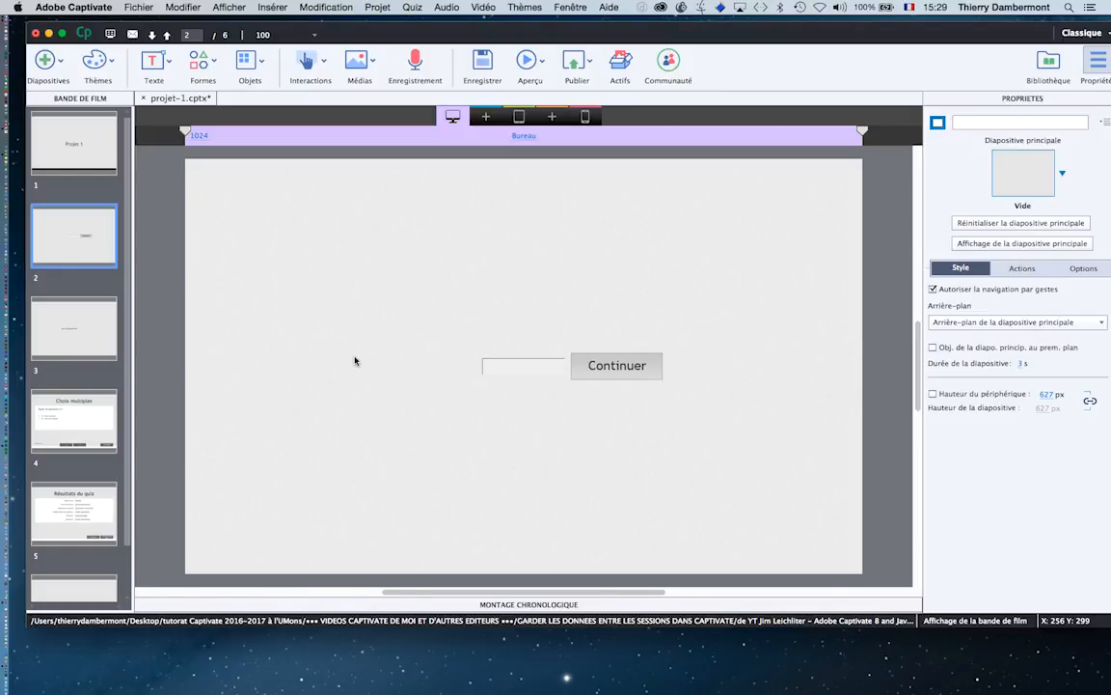
pyautogui.click(93, 323)
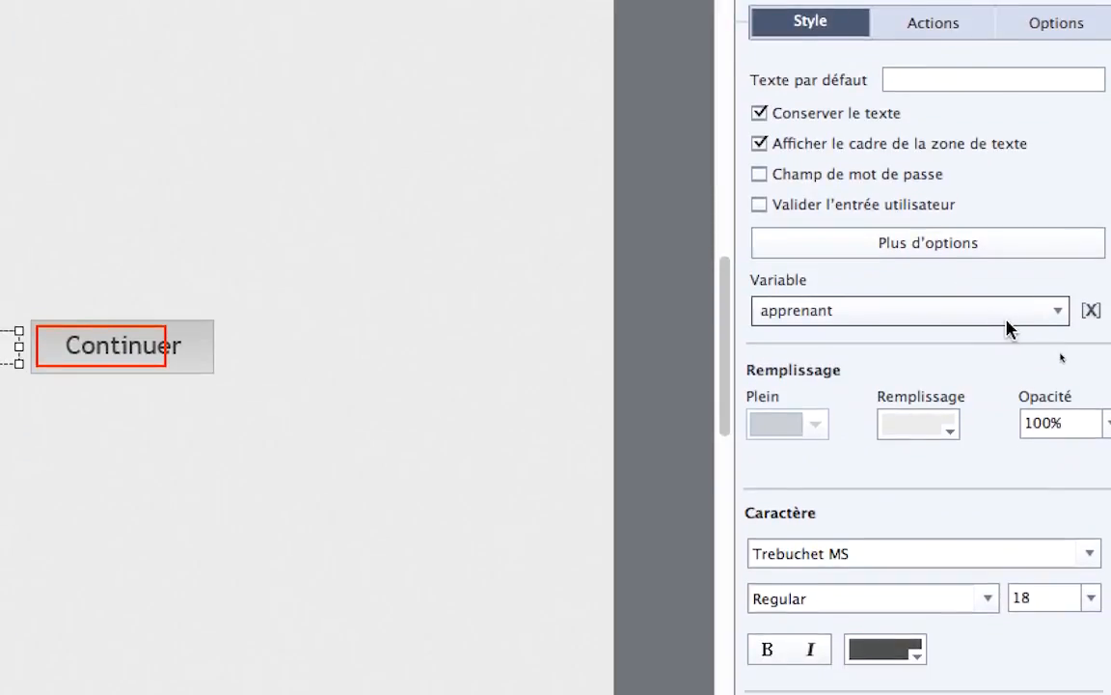
# Assign the apprenant variable to the text entry box on slide 2, and deselect the box
pyautogui.click(1008, 318)
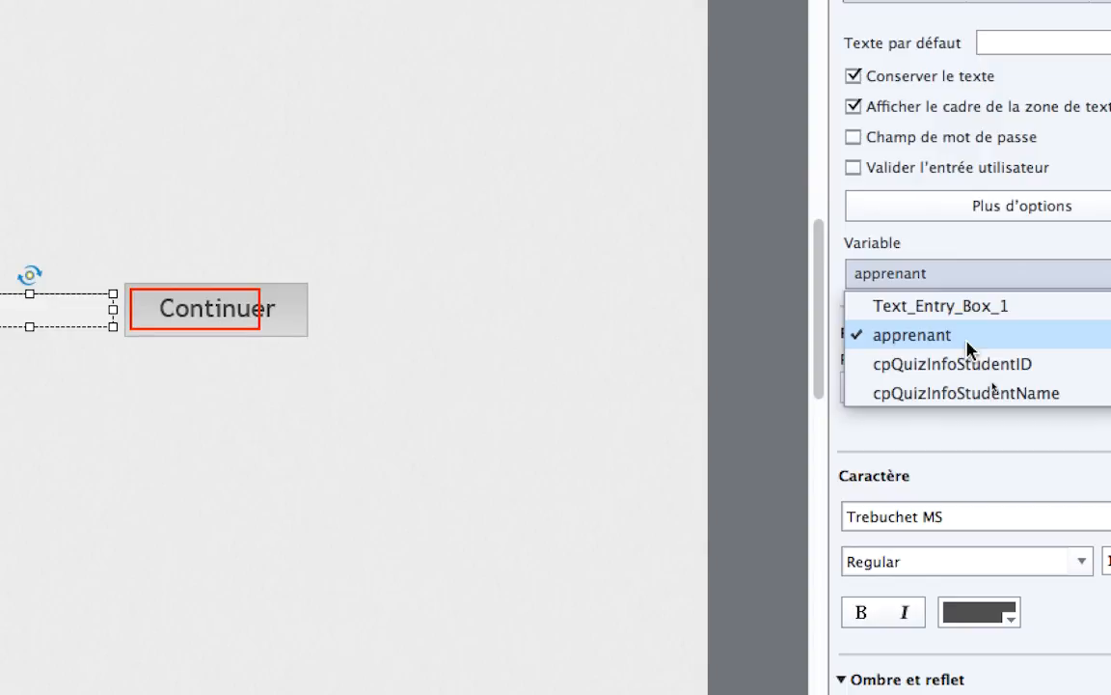
pyautogui.click(967, 339)
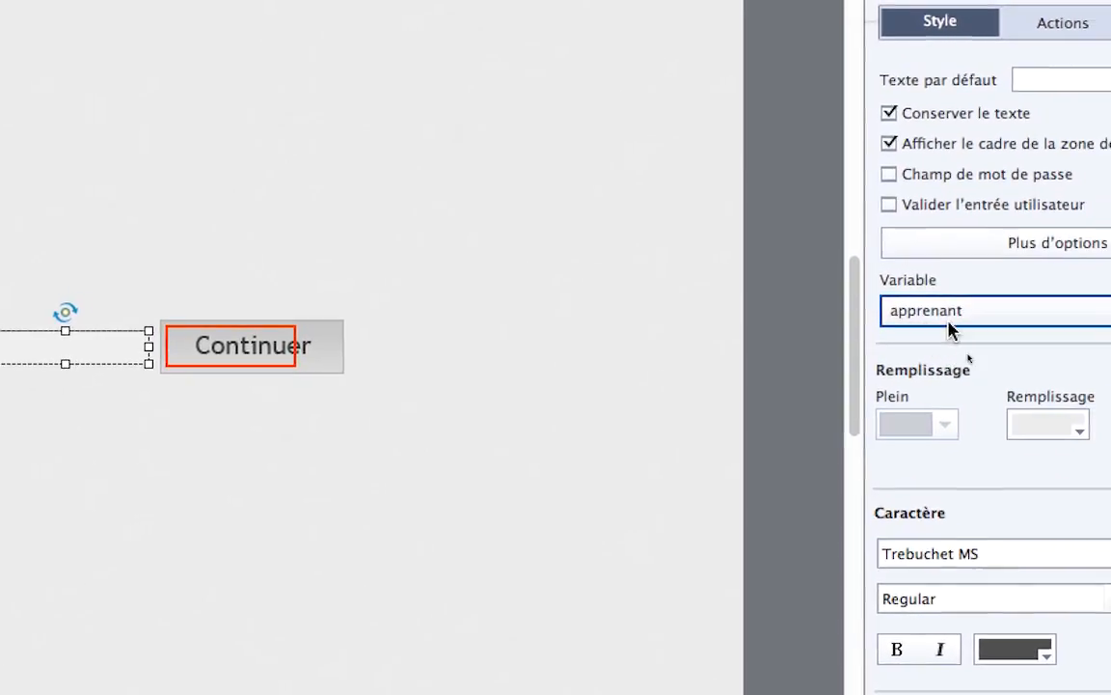
pyautogui.click(1015, 326)
pyautogui.click(933, 382)
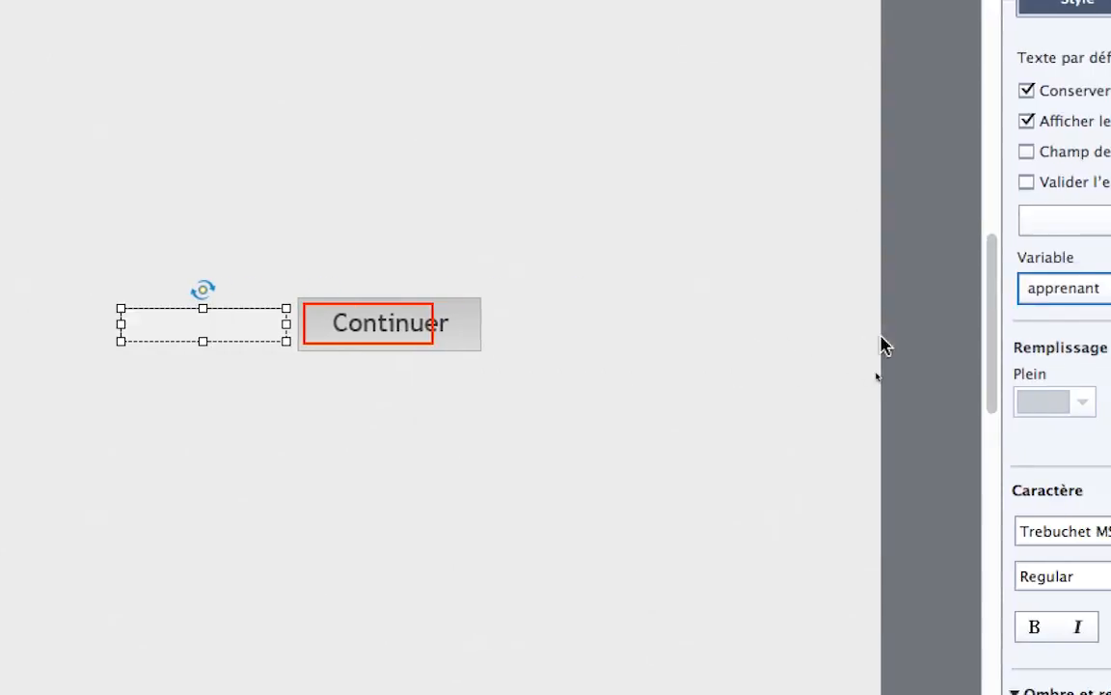
pyautogui.click(963, 320)
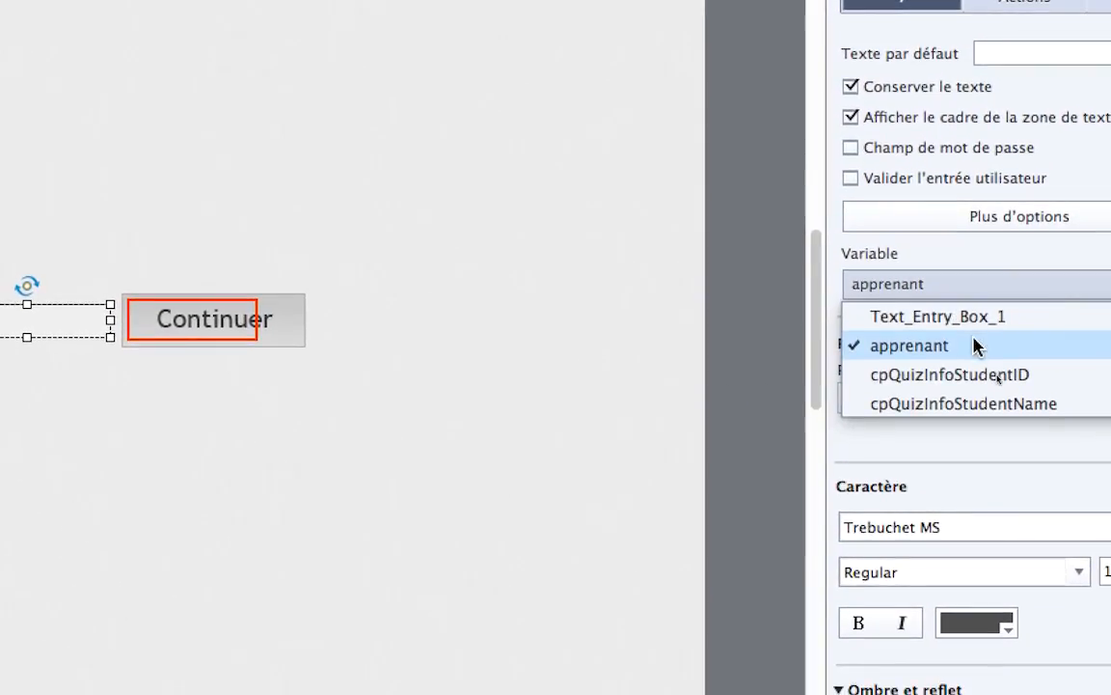
pyautogui.click(976, 284)
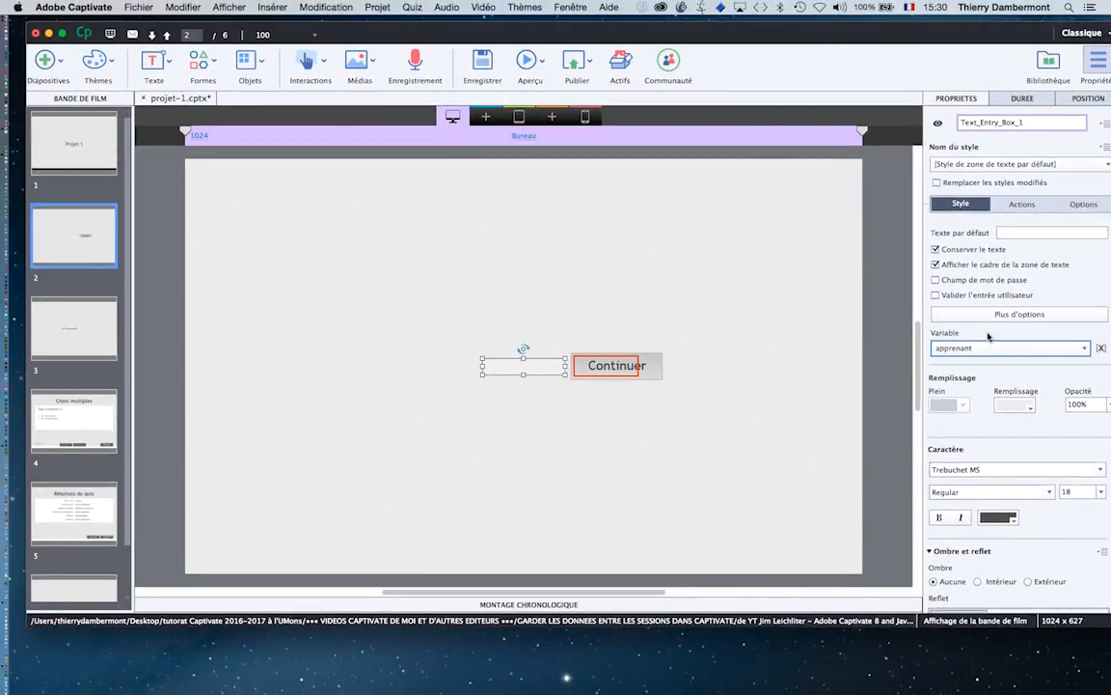
pyautogui.click(791, 217)
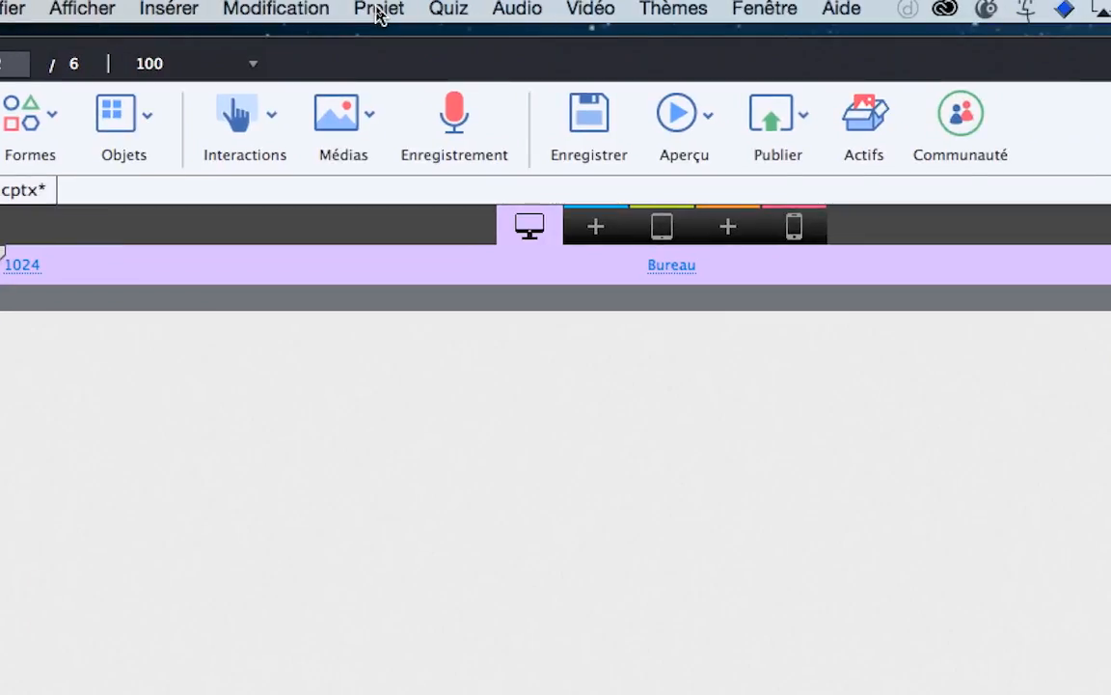
# Examine the project's Utilisateur variables and the available variable types, and close the Variables dialog
pyautogui.click(377, 8)
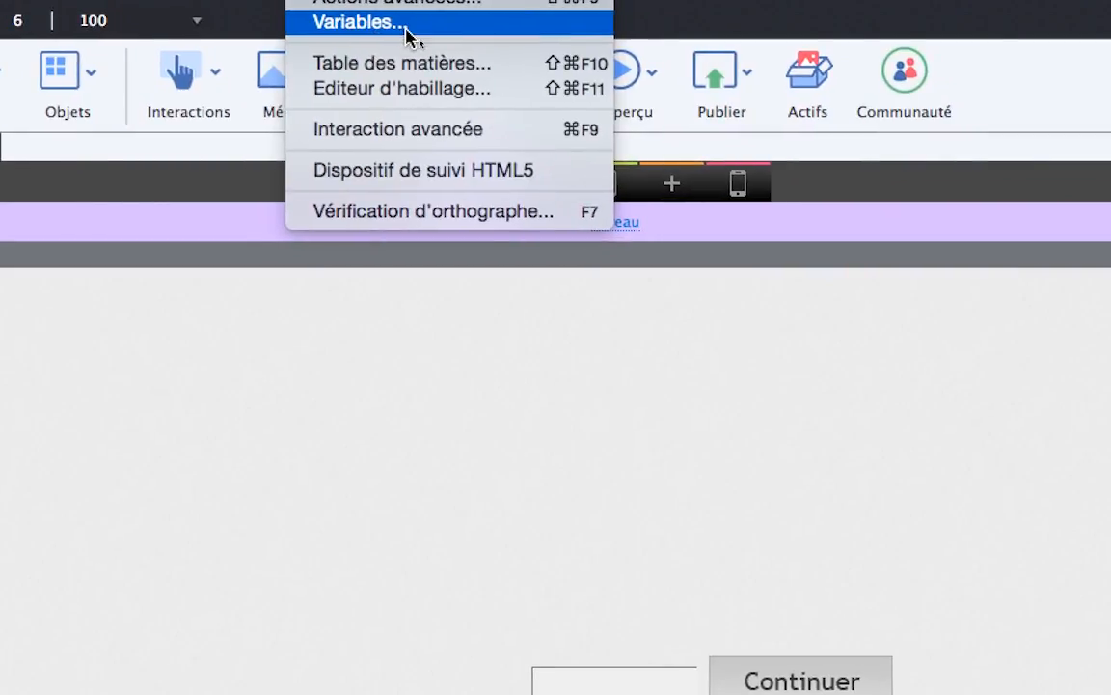
pyautogui.click(448, 59)
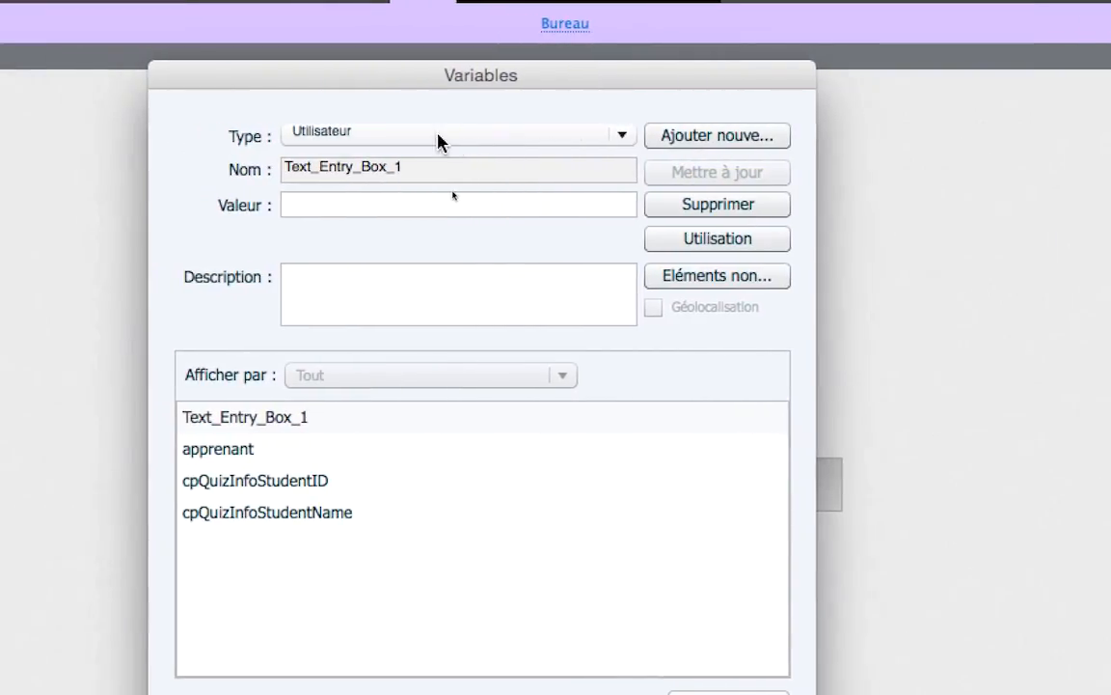
pyautogui.click(247, 132)
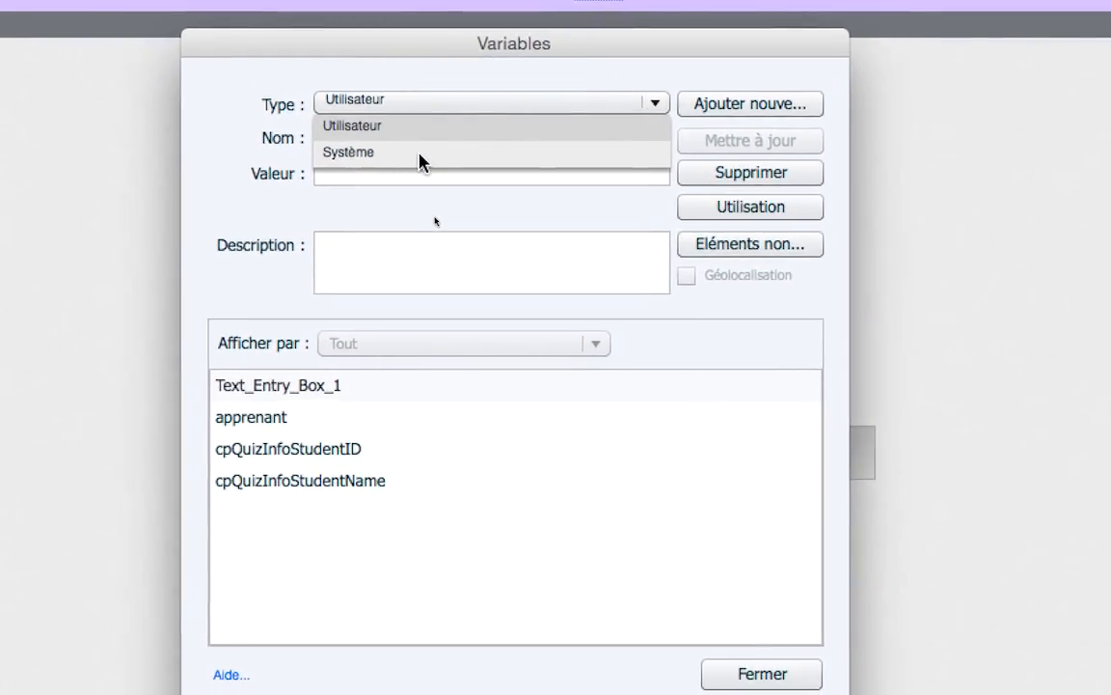
pyautogui.click(413, 129)
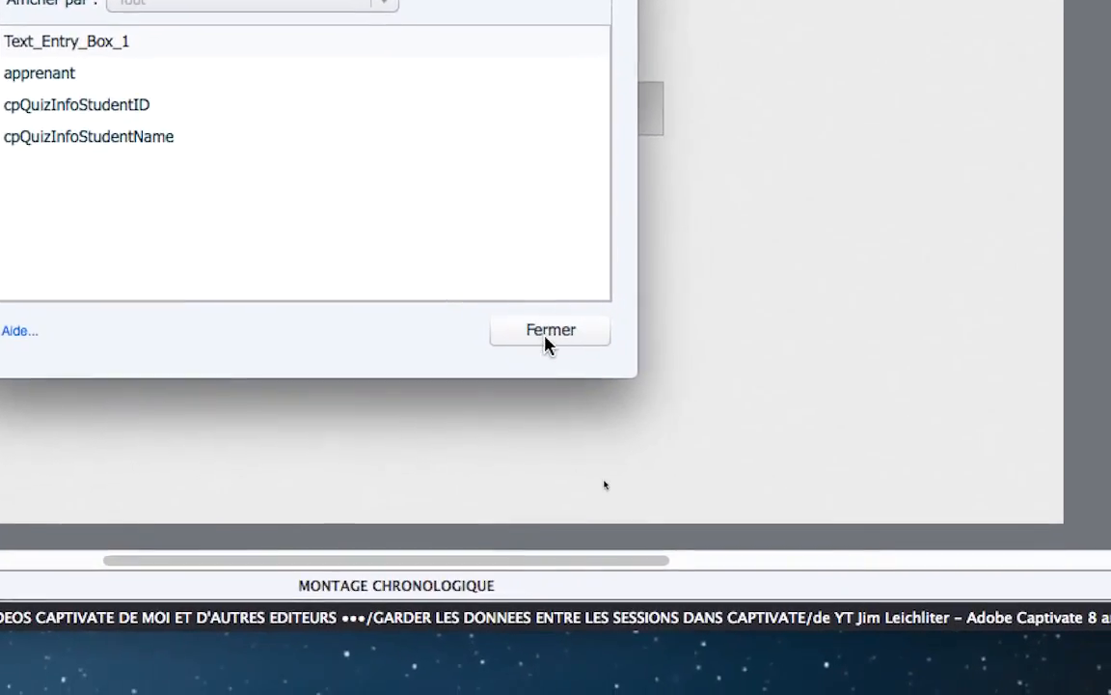
pyautogui.click(728, 493)
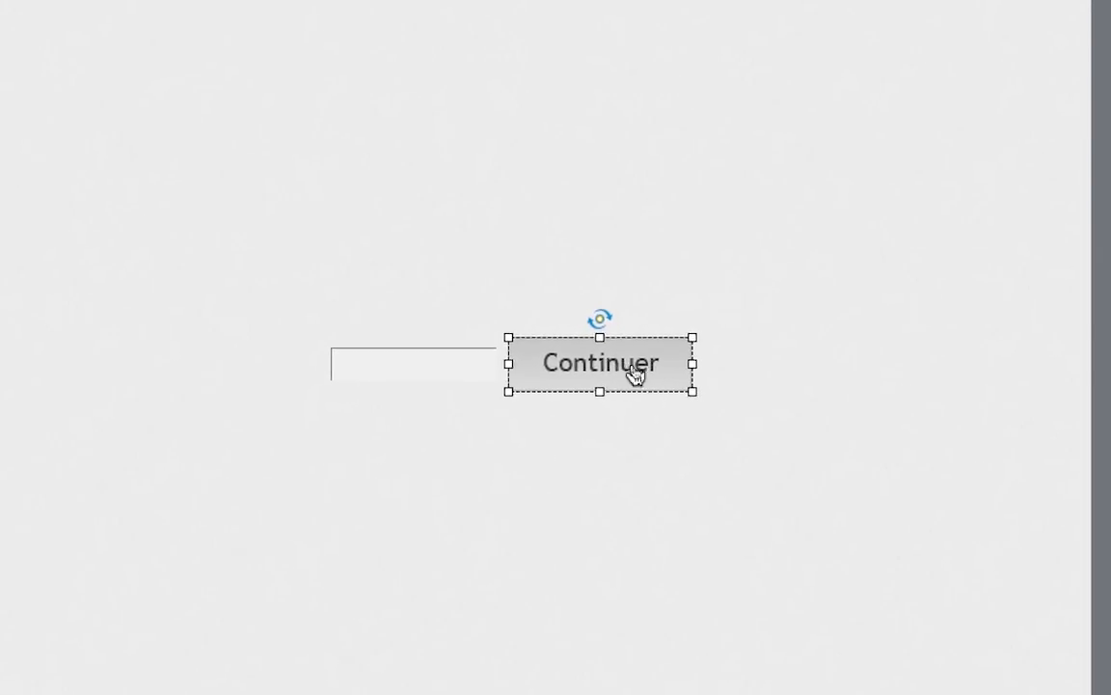
# Set the success action of the Continuer button on slide 2 to Exécuter JavaScript, keeping the button beside the text entry box
pyautogui.moveTo(637, 375); pyautogui.dragTo(709, 451)
pyautogui.moveTo(664, 402); pyautogui.dragTo(631, 374)
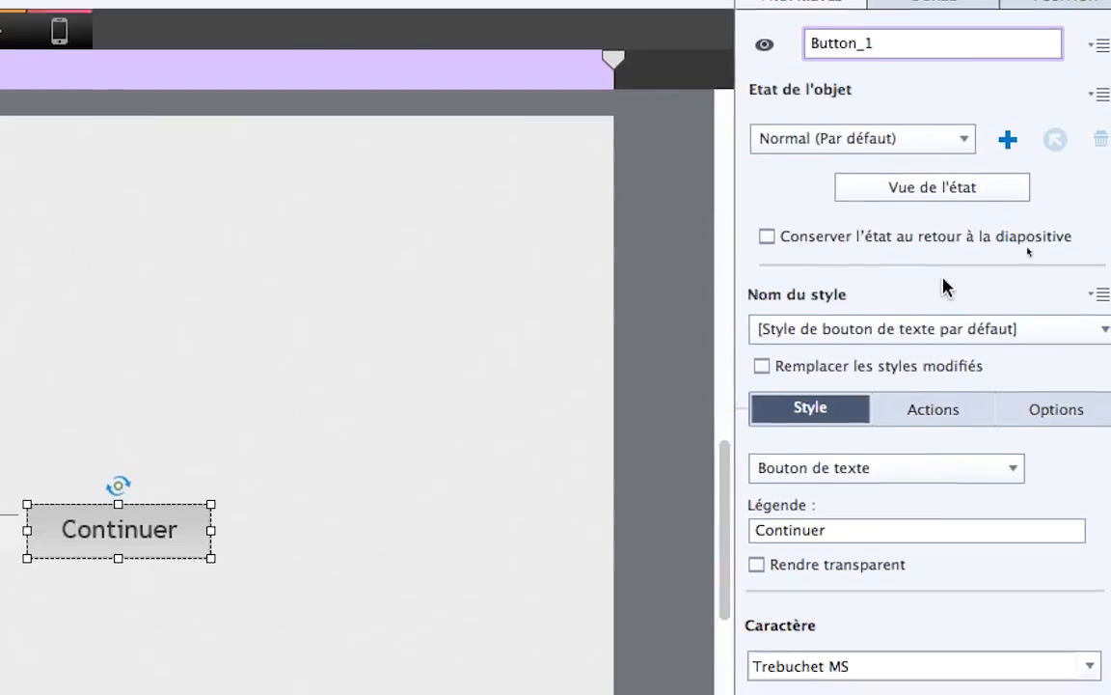
pyautogui.click(949, 412)
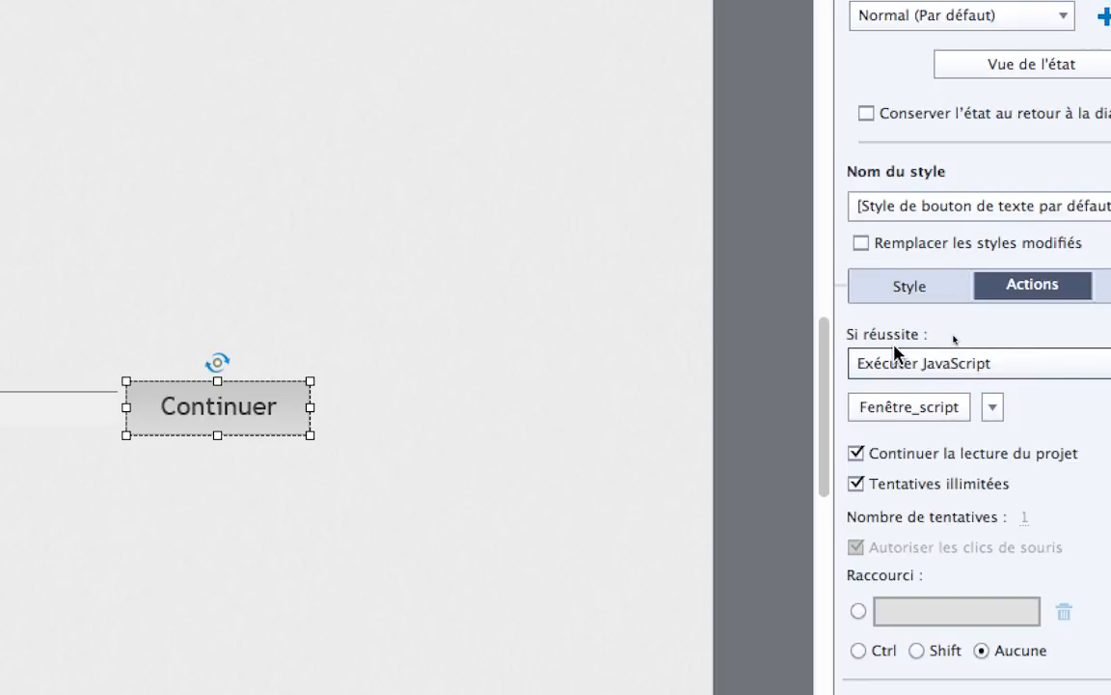
pyautogui.click(985, 366)
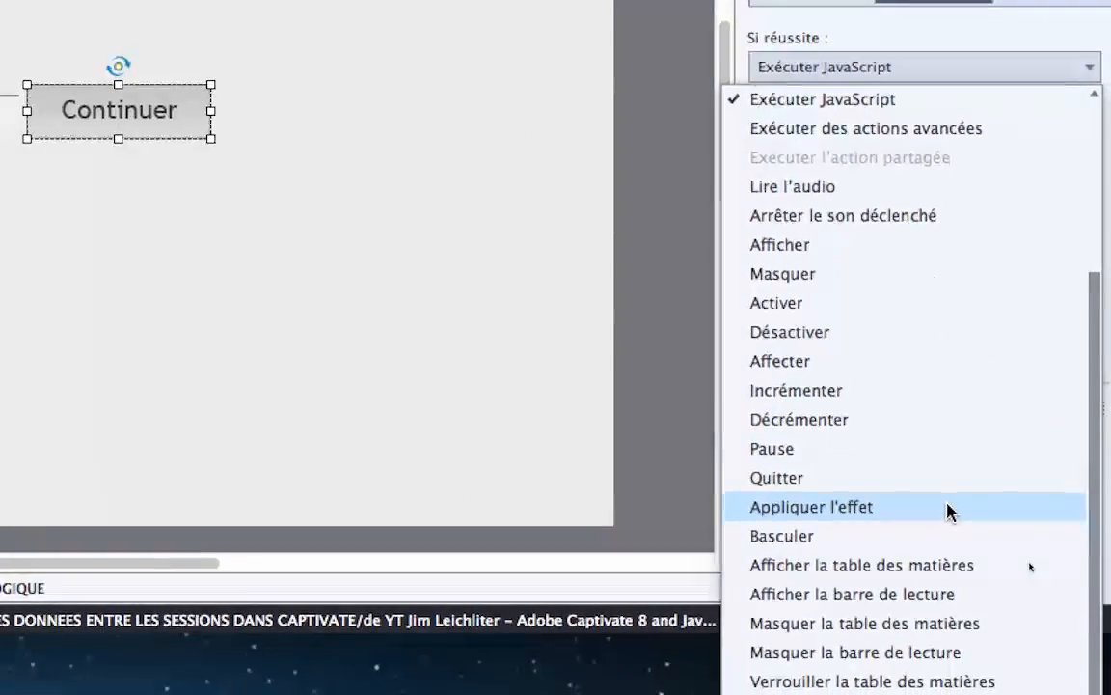
pyautogui.scroll(5, 950, 512)
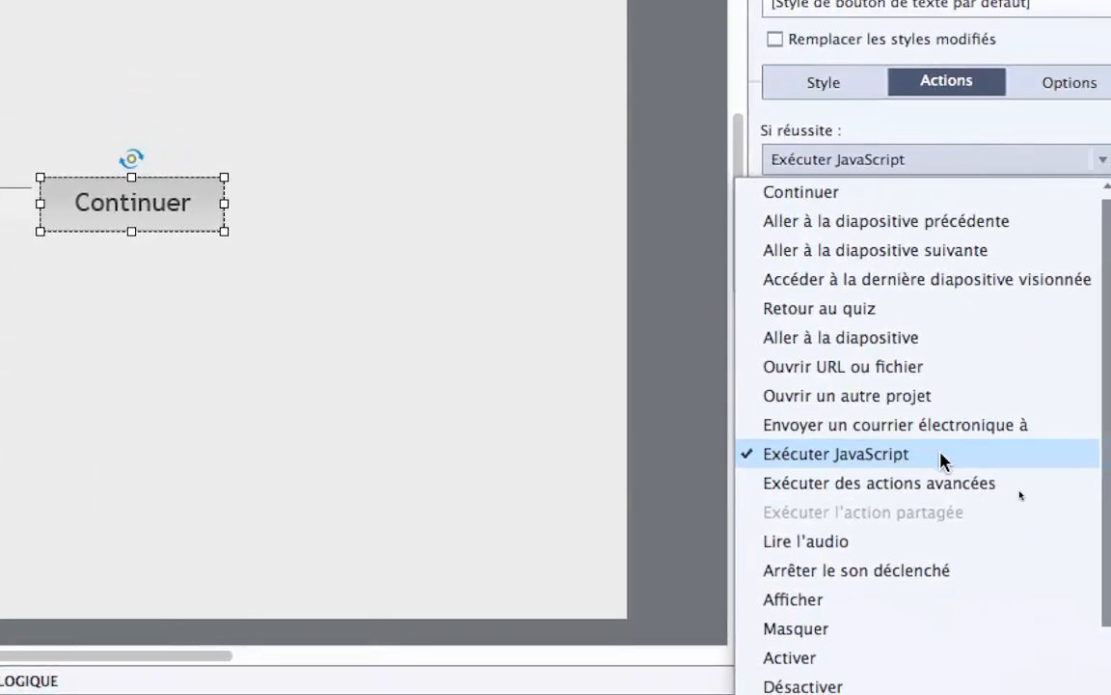
pyautogui.click(942, 460)
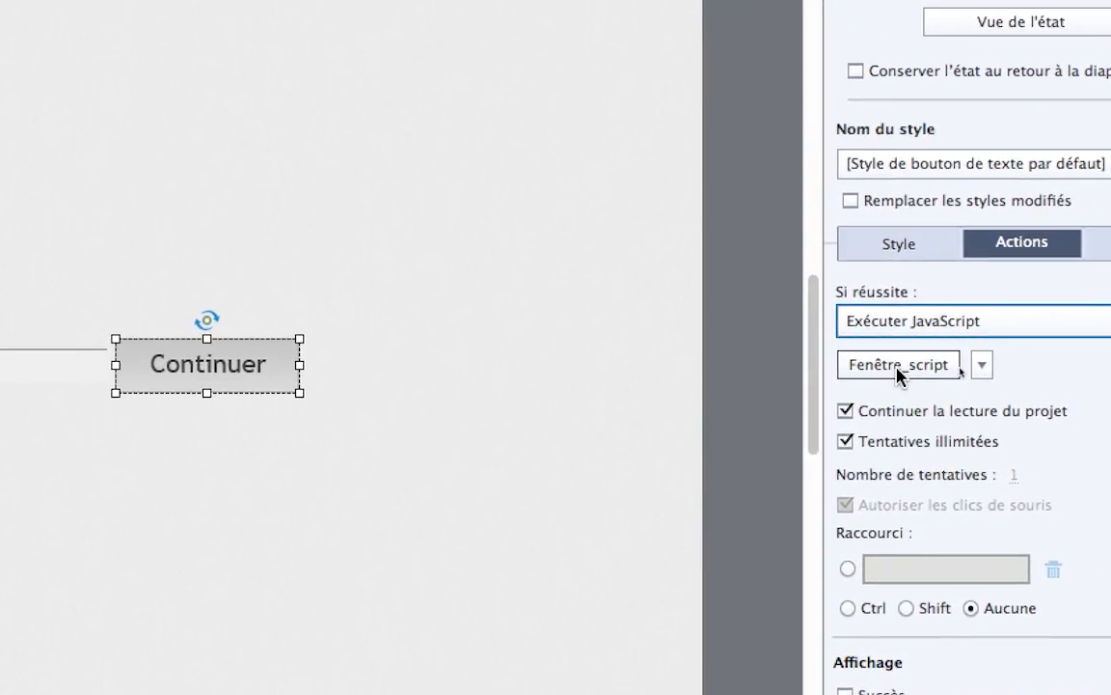
# Examine the Continuer button's localStorage.setItem script that stores the apprenant variable, and confirm the script window
pyautogui.click(898, 367)
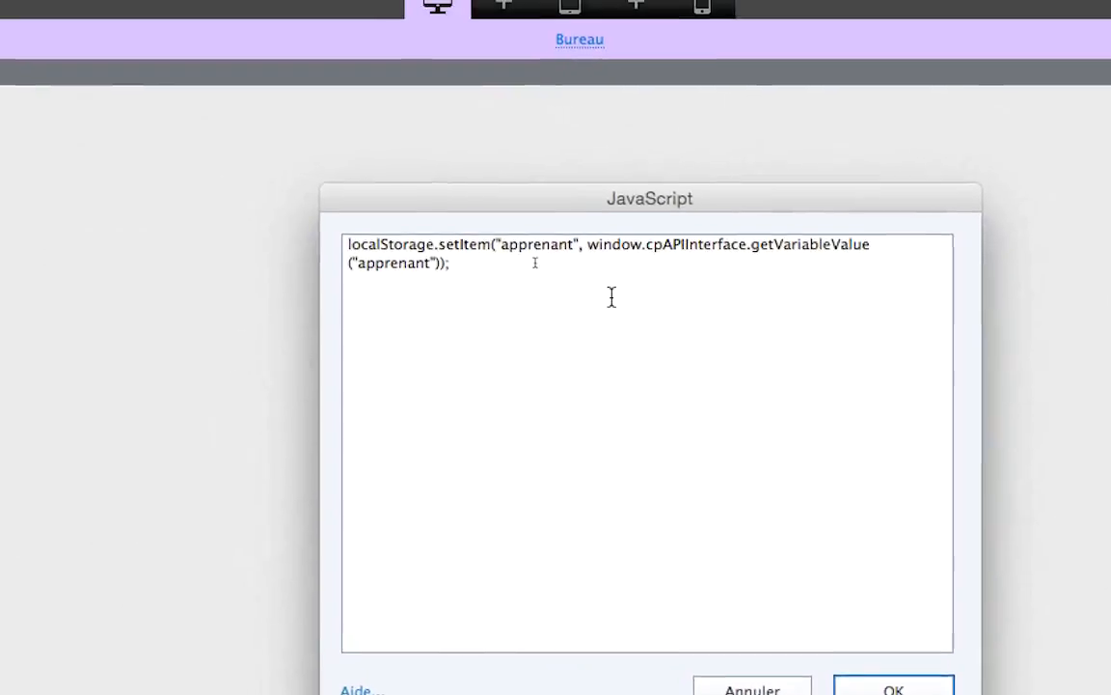
pyautogui.moveTo(548, 286); pyautogui.dragTo(461, 264)
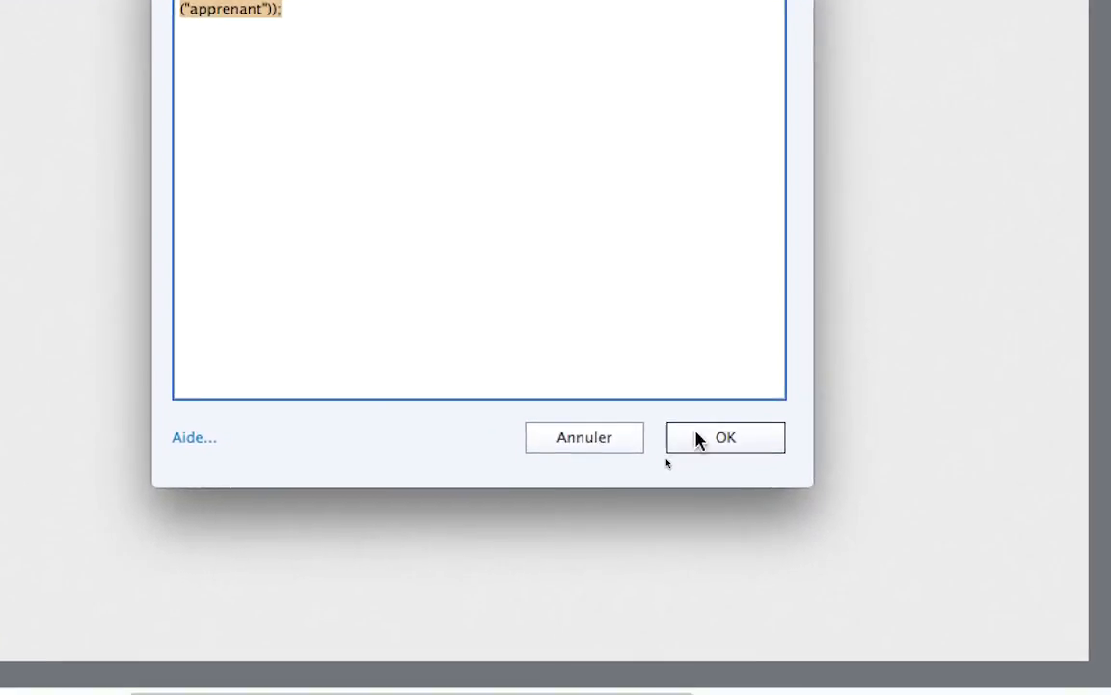
pyautogui.click(1017, 691)
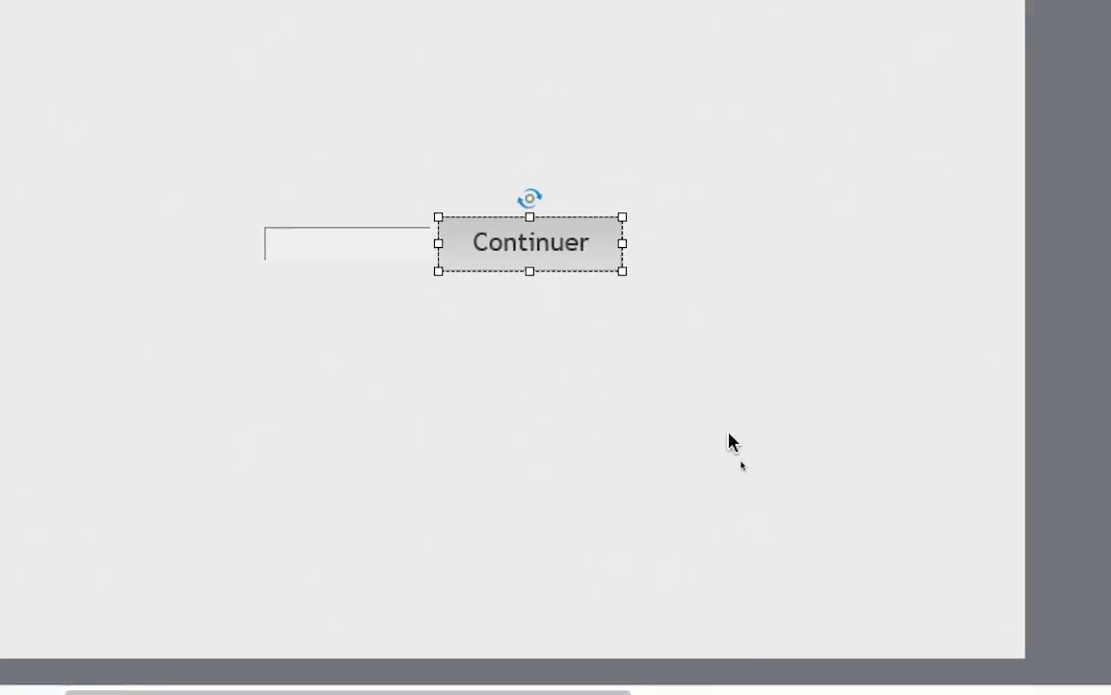
# View the target window choices for the Continuer button's script, and select the text entry box on slide 2
pyautogui.click(915, 365)
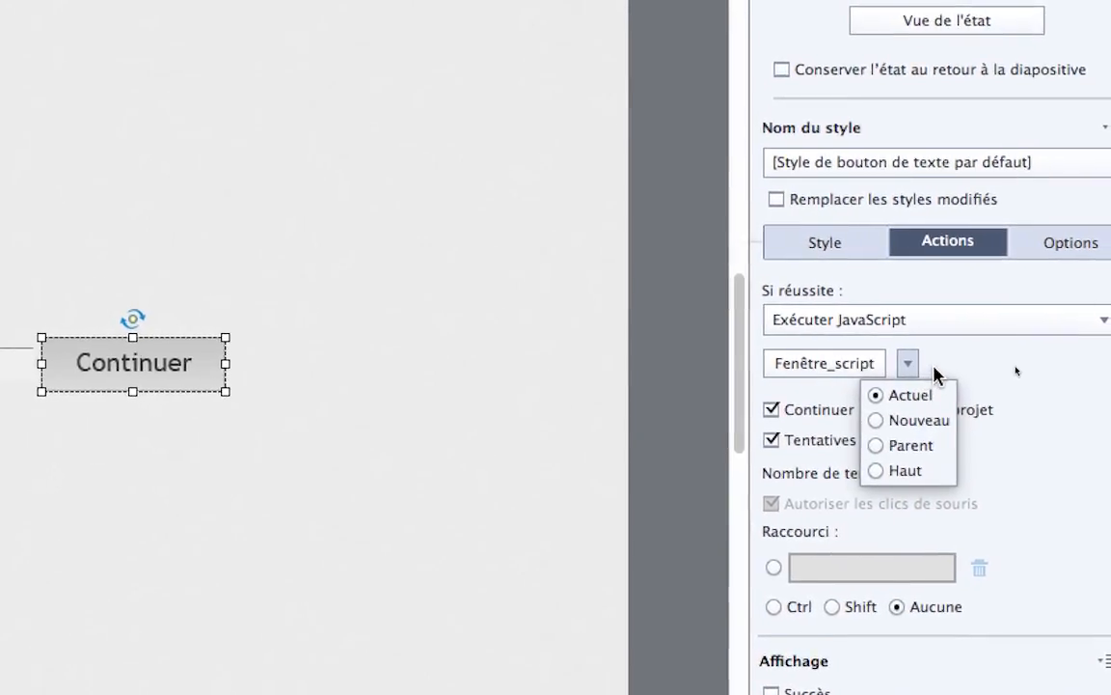
pyautogui.click(934, 368)
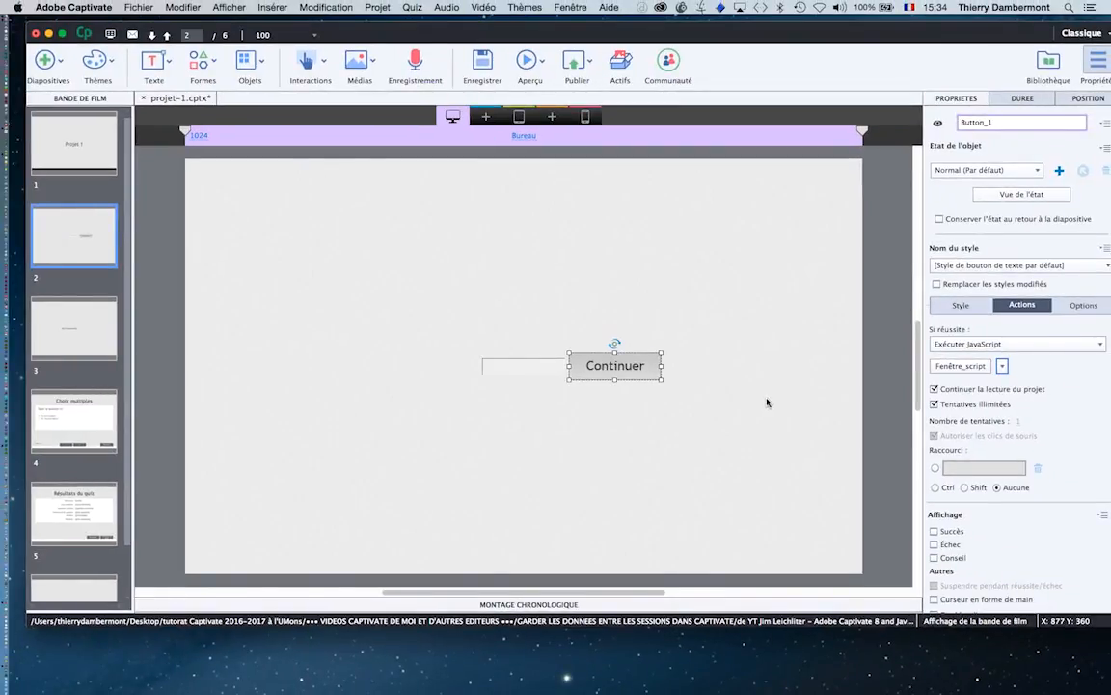
pyautogui.click(549, 380)
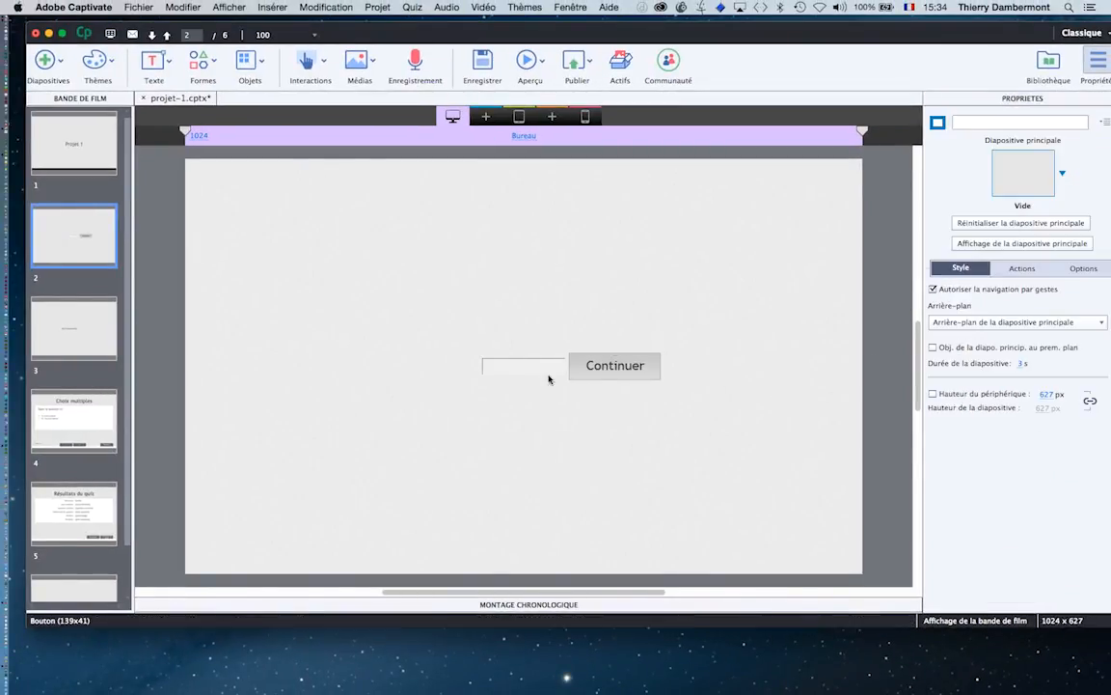
pyautogui.click(493, 374)
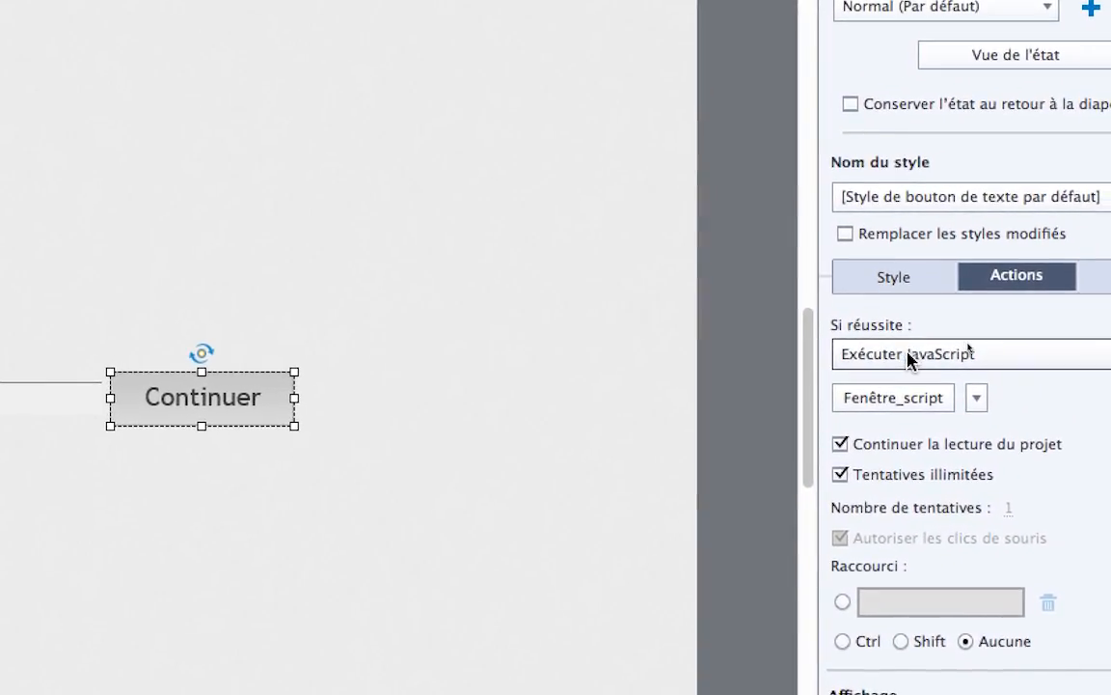
# Examine the localStorage.setItem call in the Continuer button's script again, and close the script window without saving
pyautogui.click(916, 404)
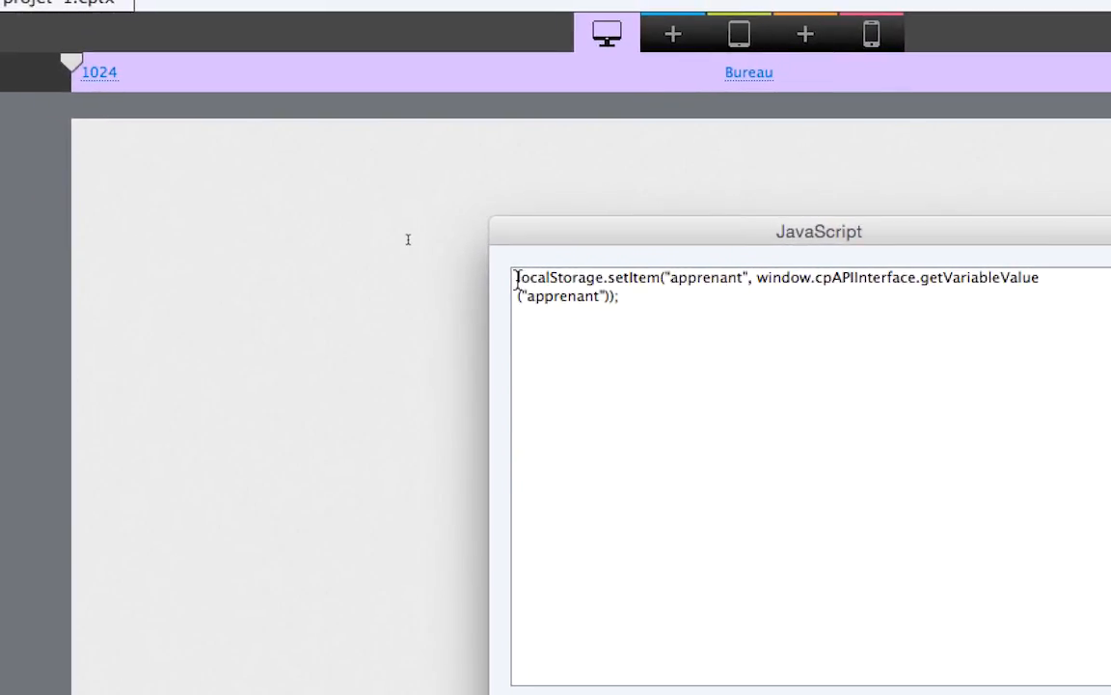
pyautogui.moveTo(516, 277); pyautogui.dragTo(600, 278)
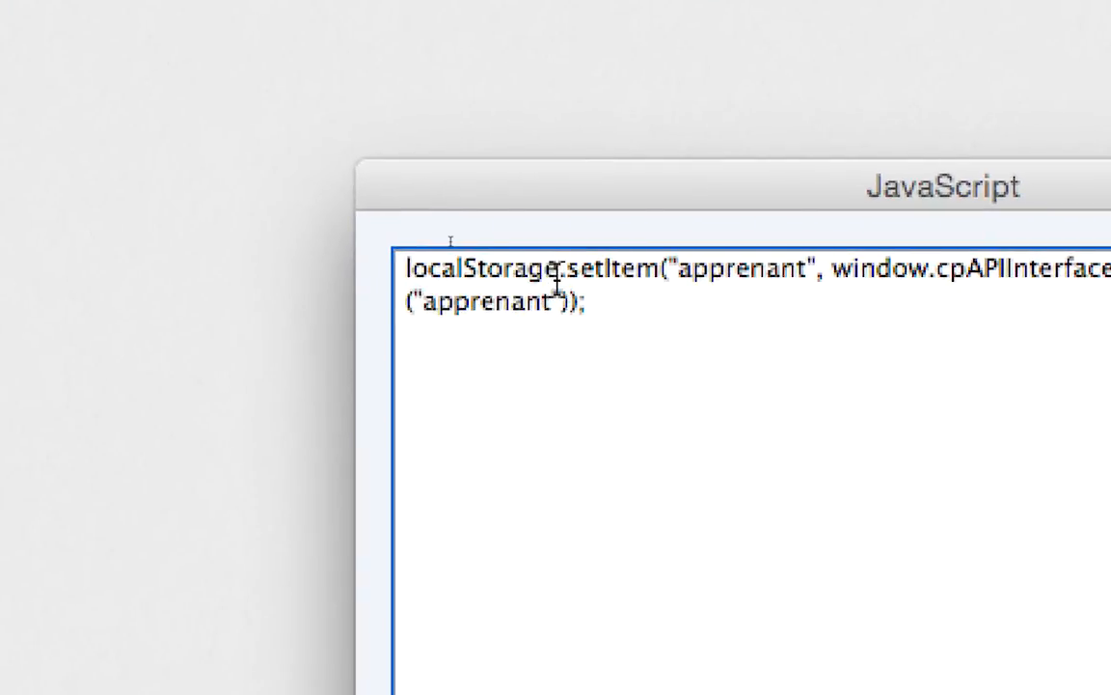
pyautogui.doubleClick(454, 269)
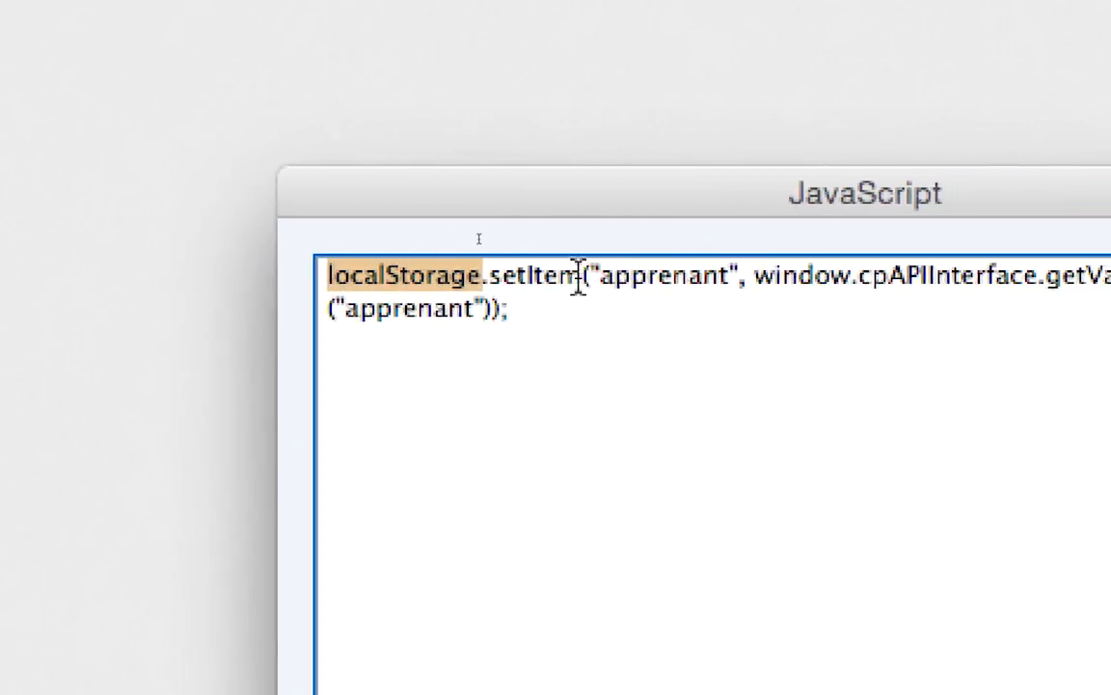
pyautogui.click(712, 275)
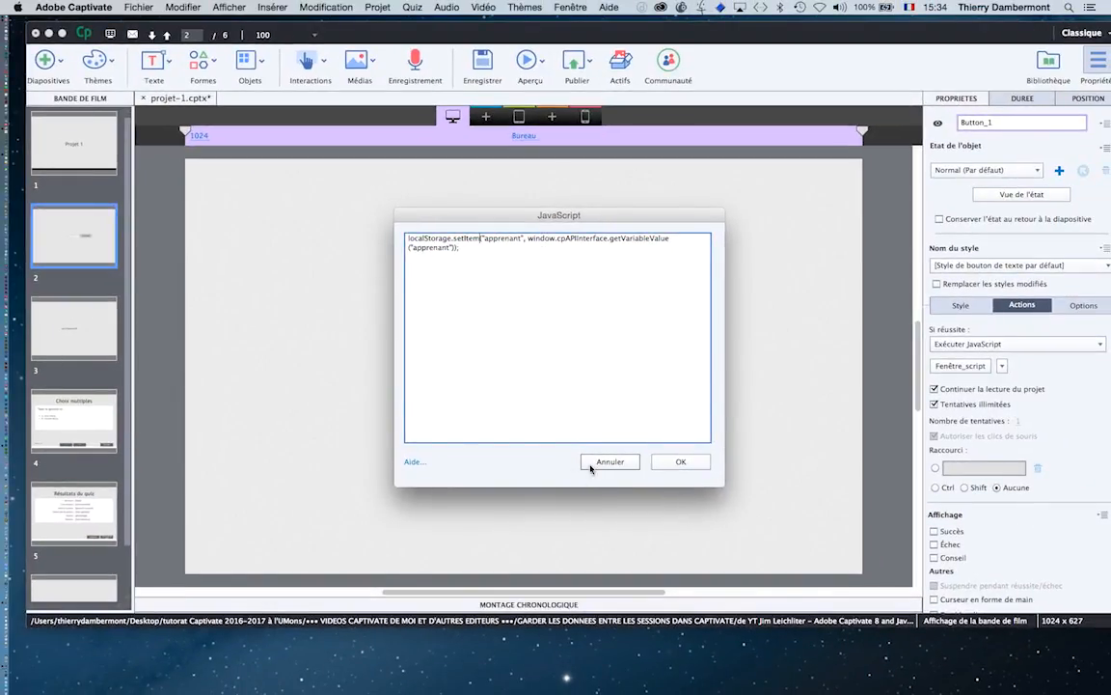
pyautogui.click(591, 467)
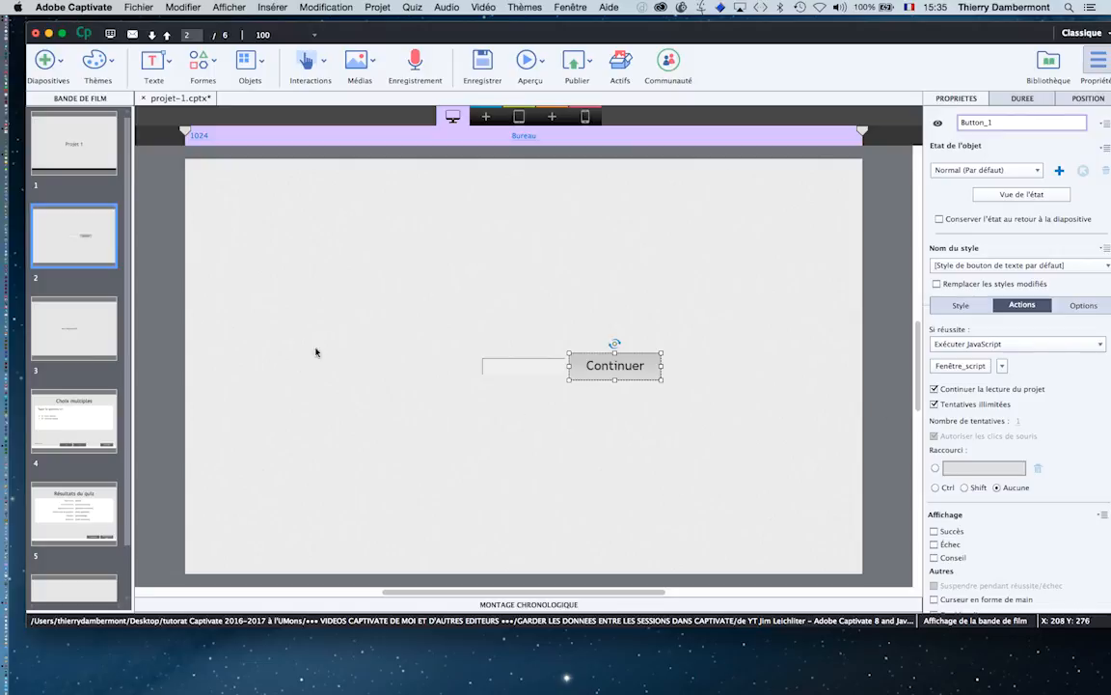
# Switch to Finder, open projet-2.cptx from the projects folder, and return to Captivate
pyautogui.press('super+Tab')
pyautogui.click(465, 374)
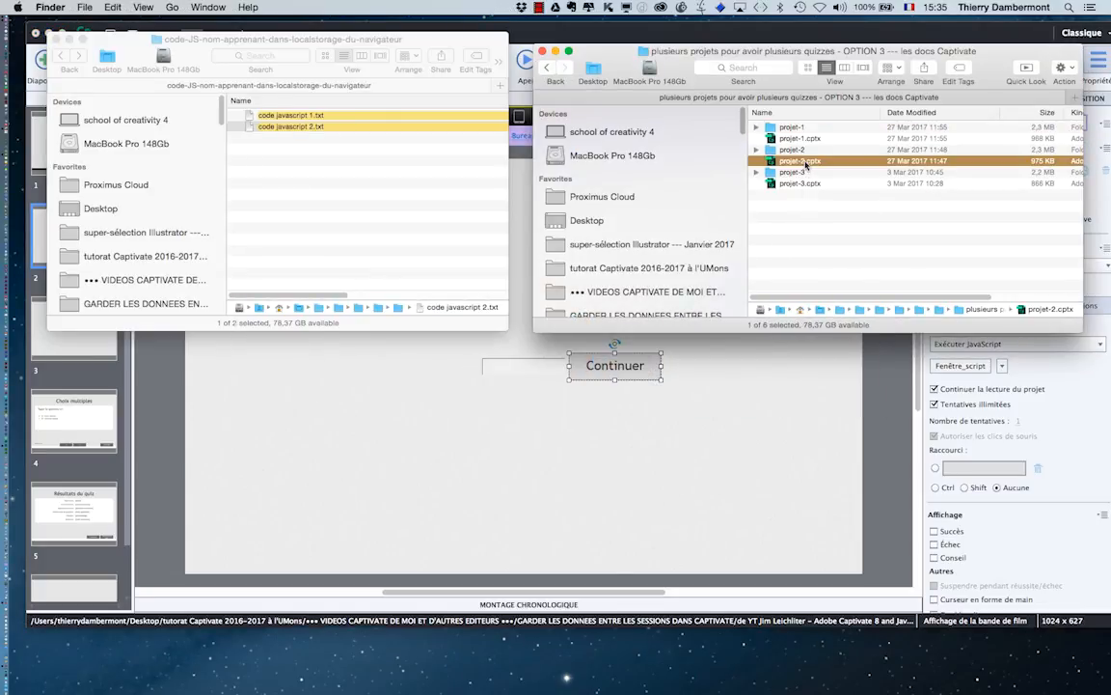
pyautogui.press('super+Tab')
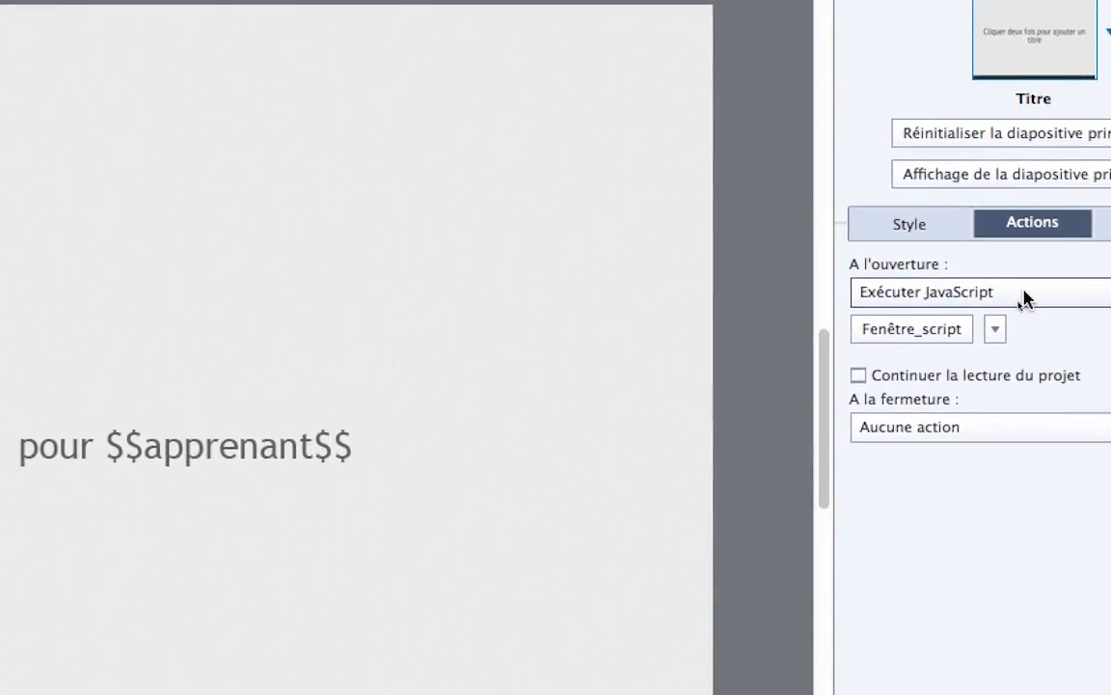
# Set the opening action of projet-2's slide 1 to Exécuter JavaScript, review the whole script, and confirm it
pyautogui.click(1024, 294)
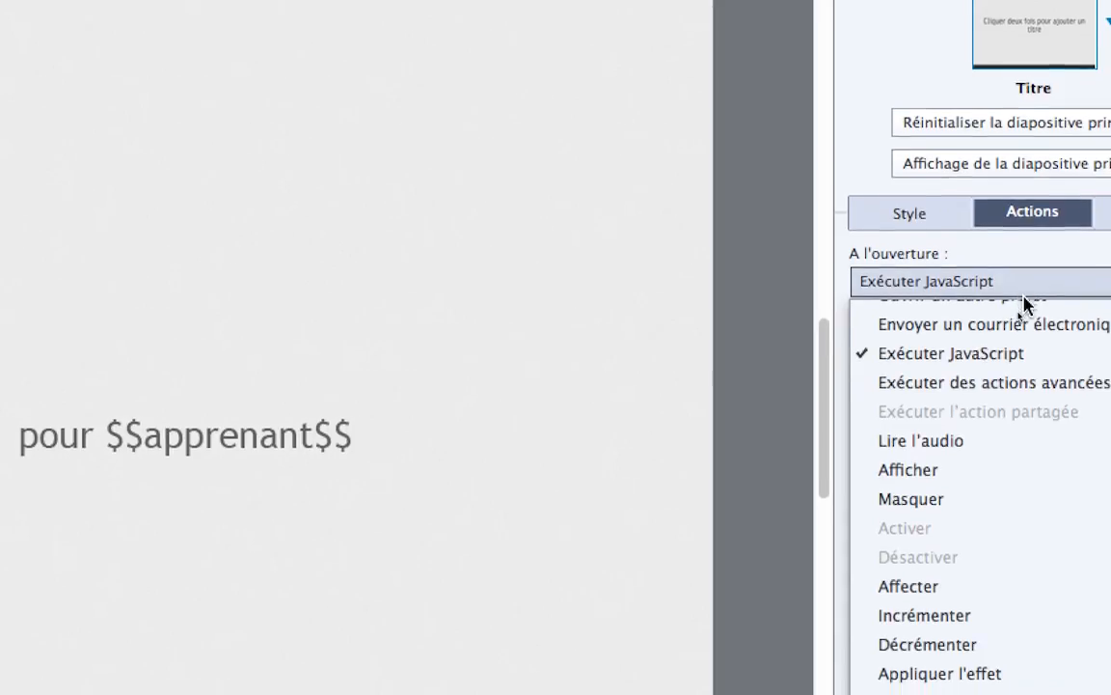
pyautogui.click(1028, 349)
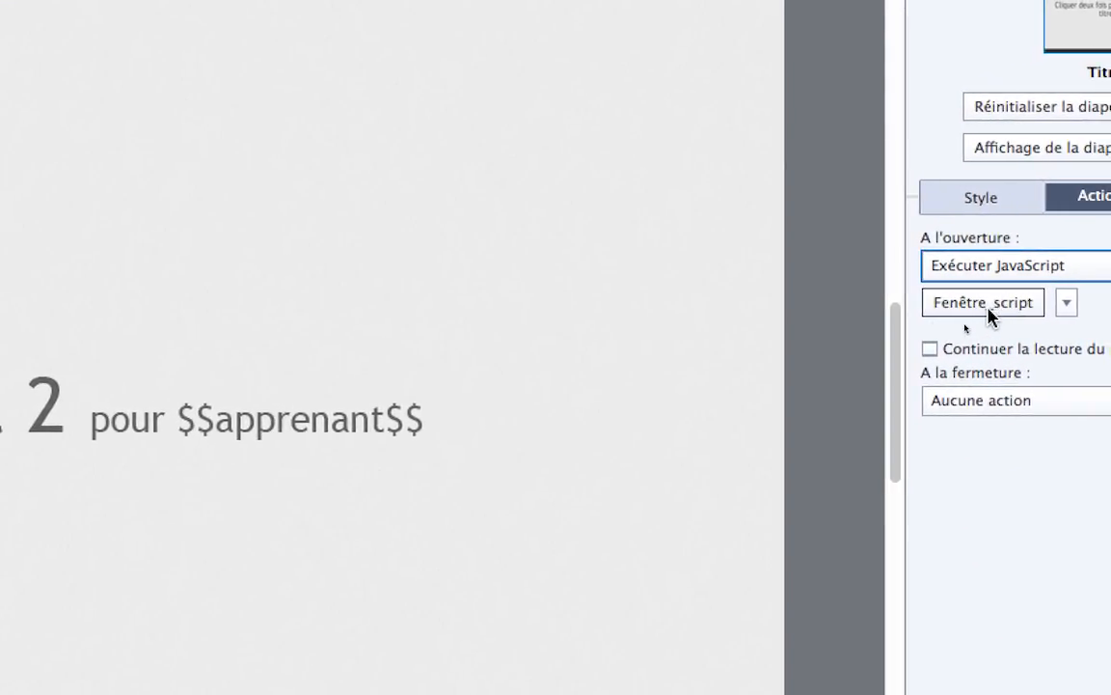
pyautogui.click(984, 303)
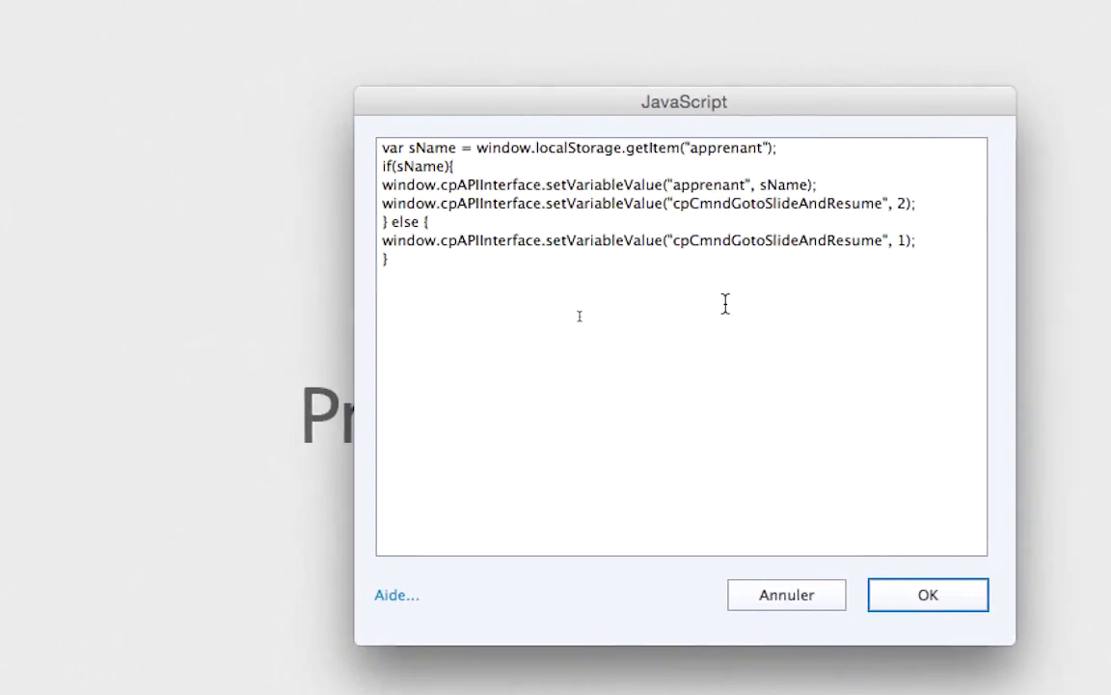
pyautogui.press('super+a')
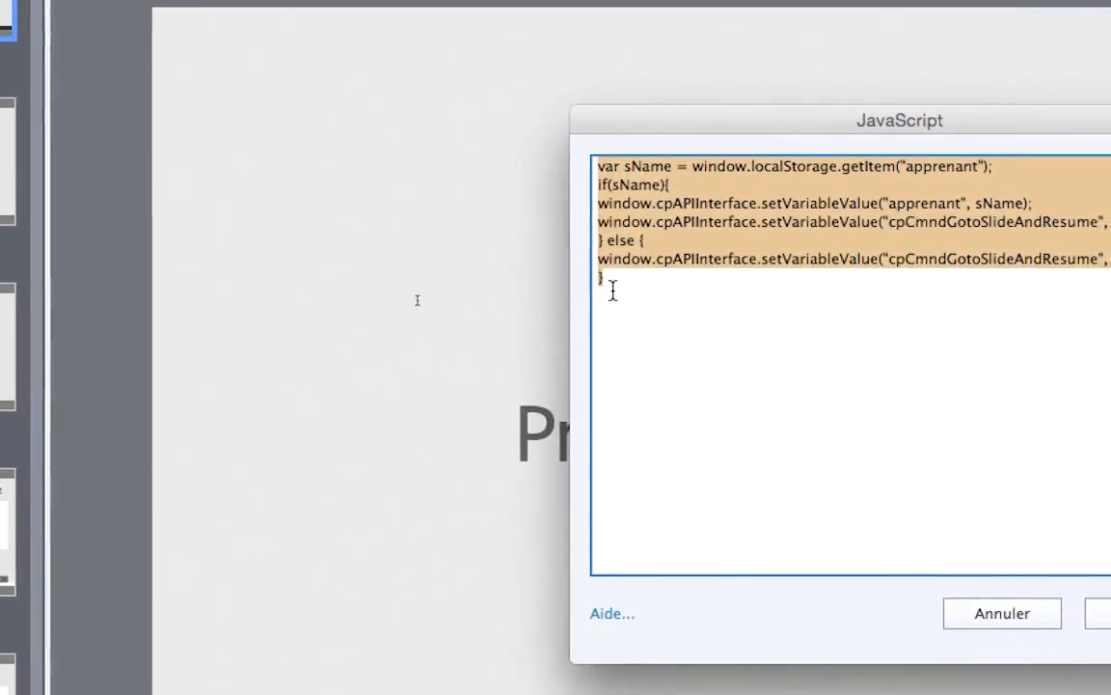
pyautogui.click(611, 291)
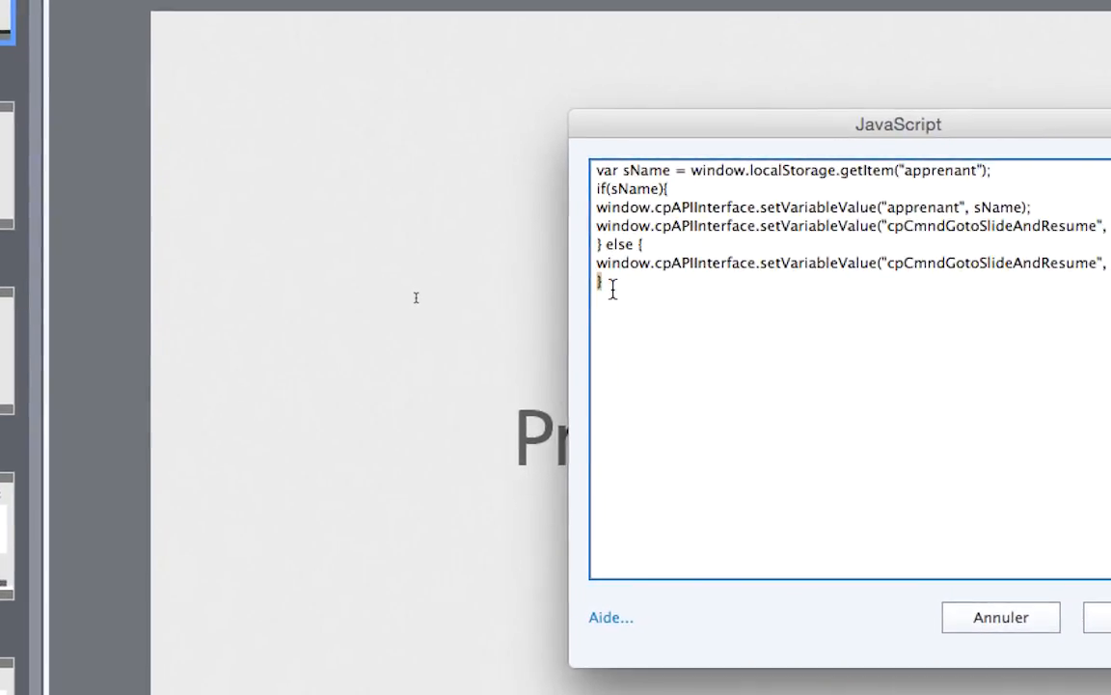
pyautogui.moveTo(675, 283); pyautogui.dragTo(603, 192)
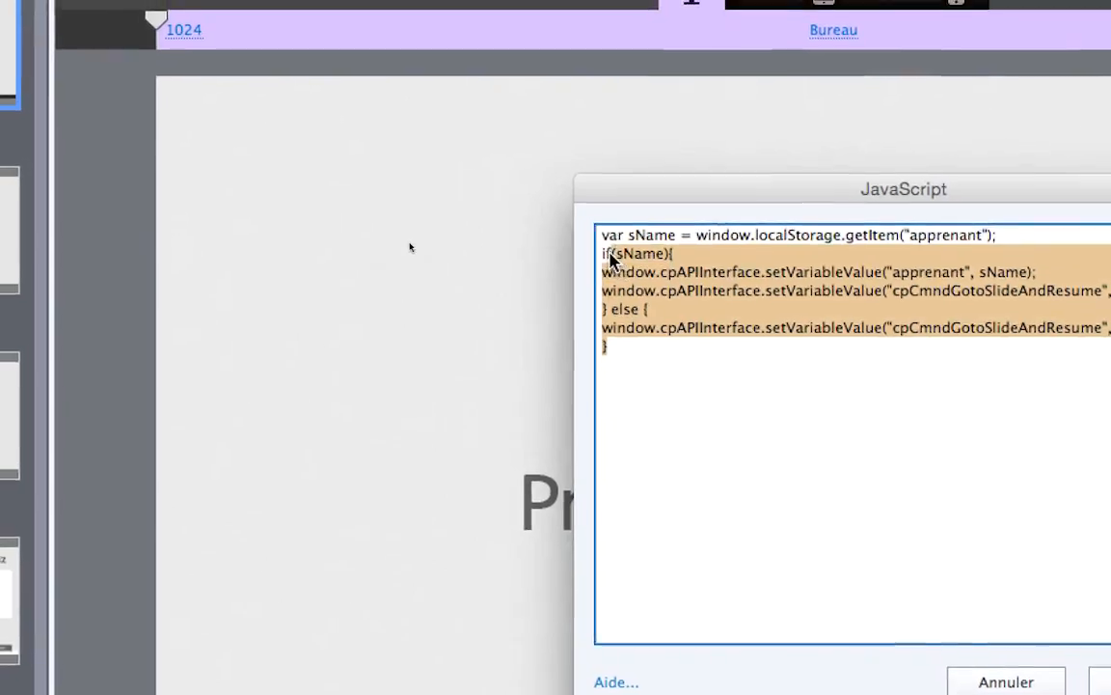
pyautogui.moveTo(610, 258); pyautogui.dragTo(600, 235)
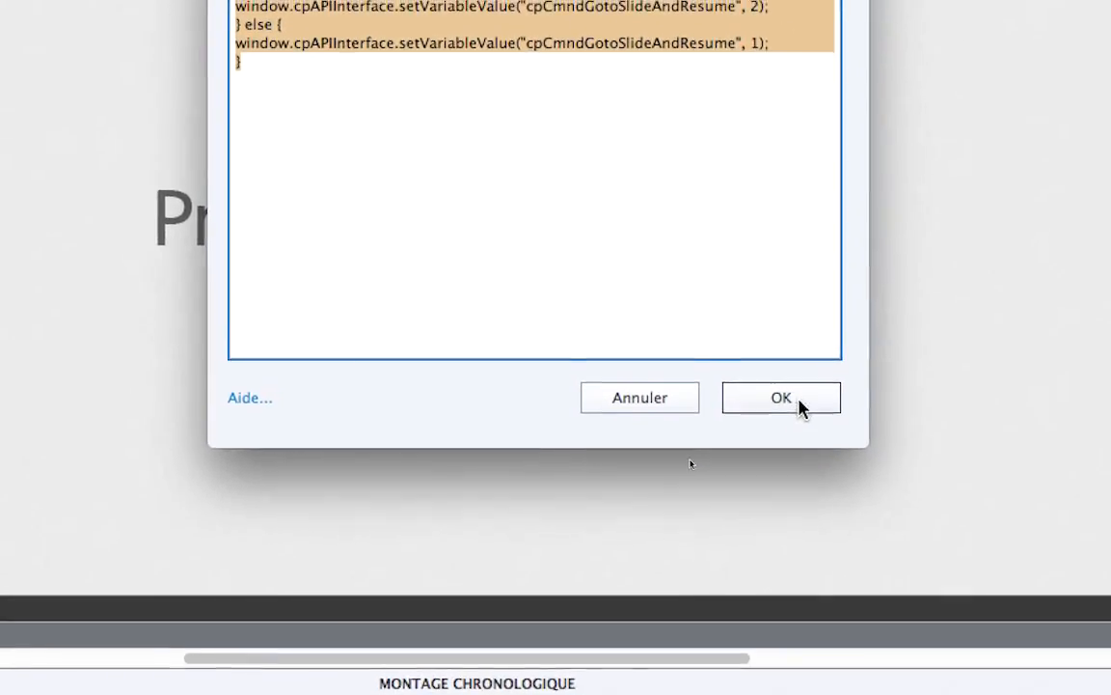
pyautogui.click(1099, 593)
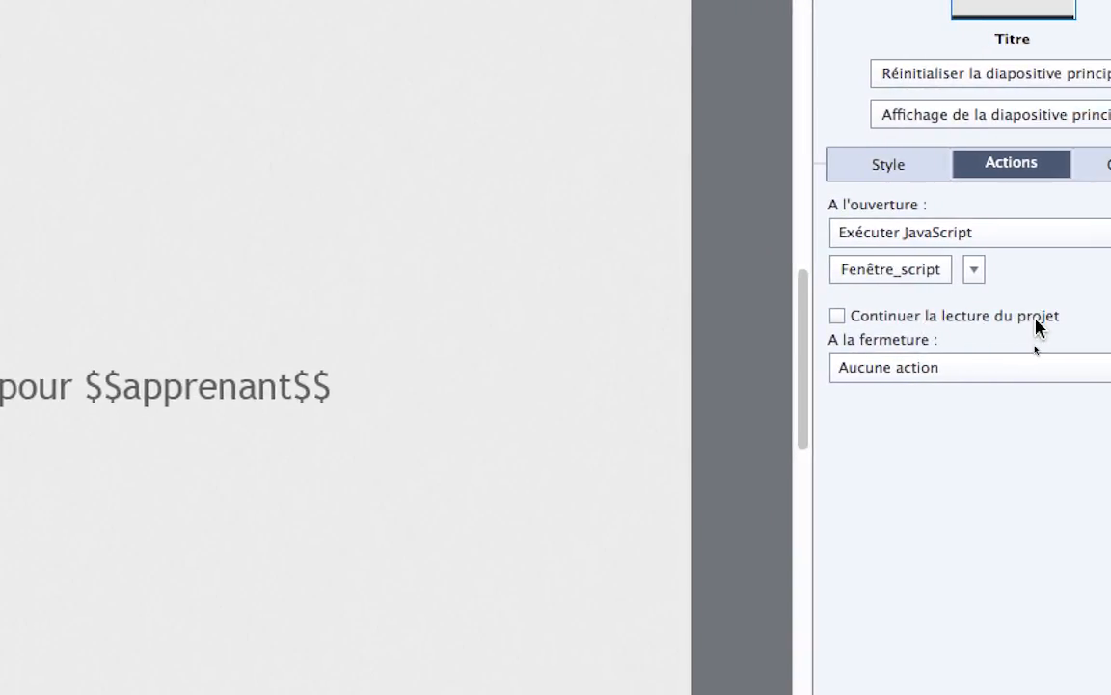
# Reopen slide 1's opening script and examine the sName line that reads apprenant through window.localStorage.getItem
pyautogui.click(883, 272)
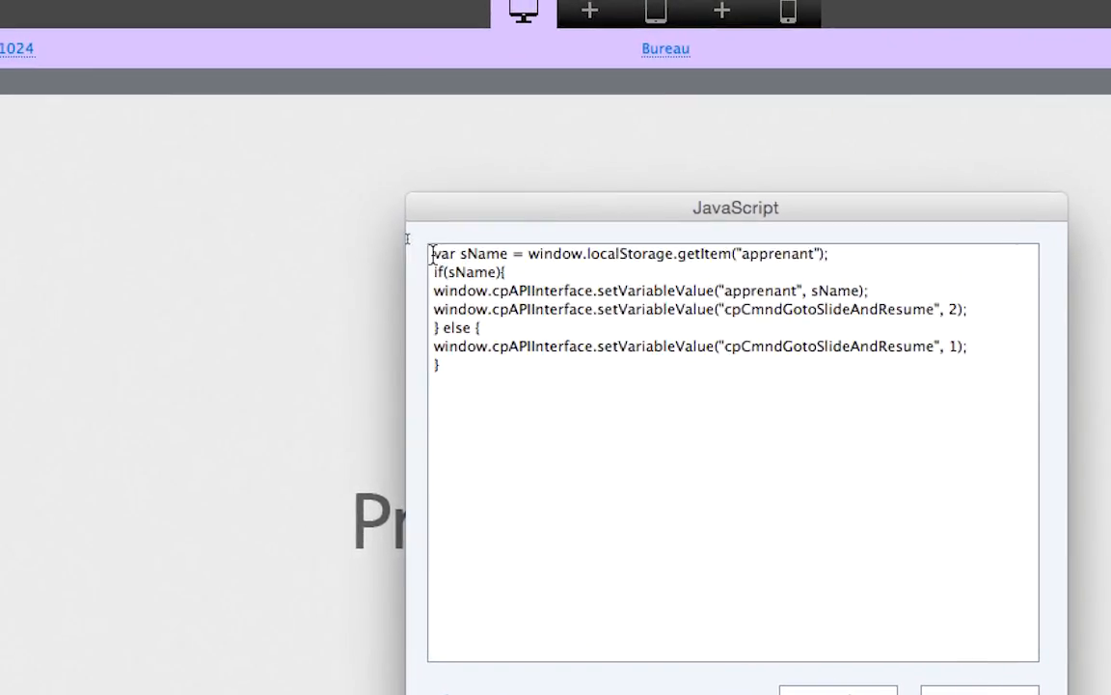
pyautogui.moveTo(432, 253); pyautogui.dragTo(759, 253)
pyautogui.moveTo(549, 248); pyautogui.dragTo(612, 251)
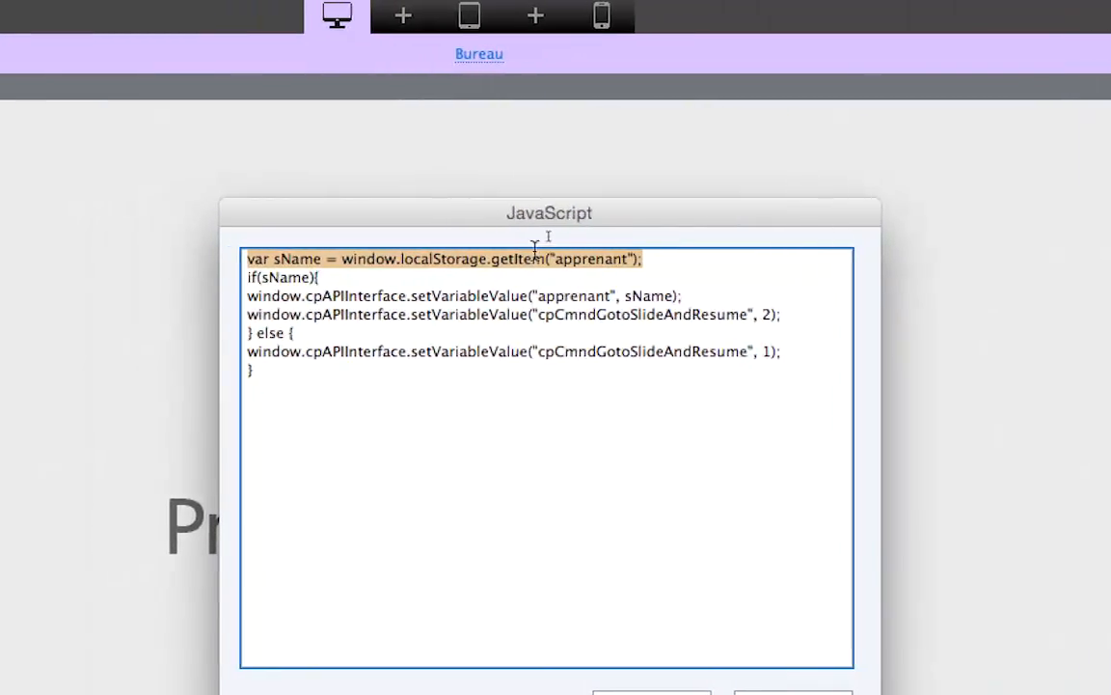
pyautogui.click(473, 259)
pyautogui.moveTo(508, 251); pyautogui.dragTo(606, 249)
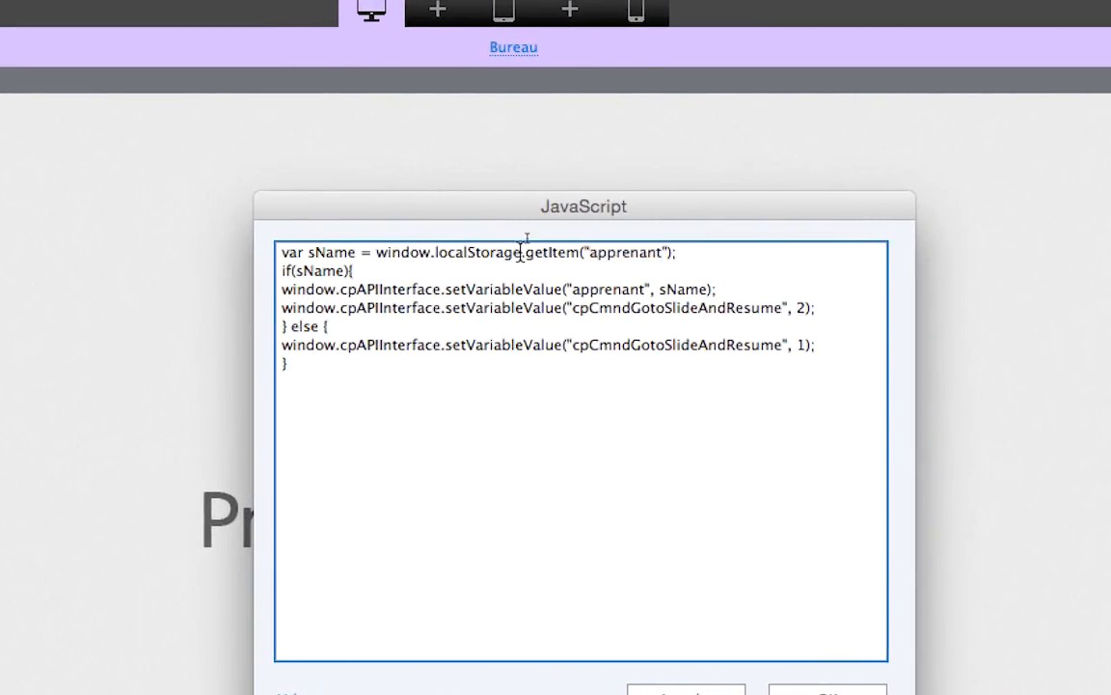
pyautogui.moveTo(521, 252); pyautogui.dragTo(433, 252)
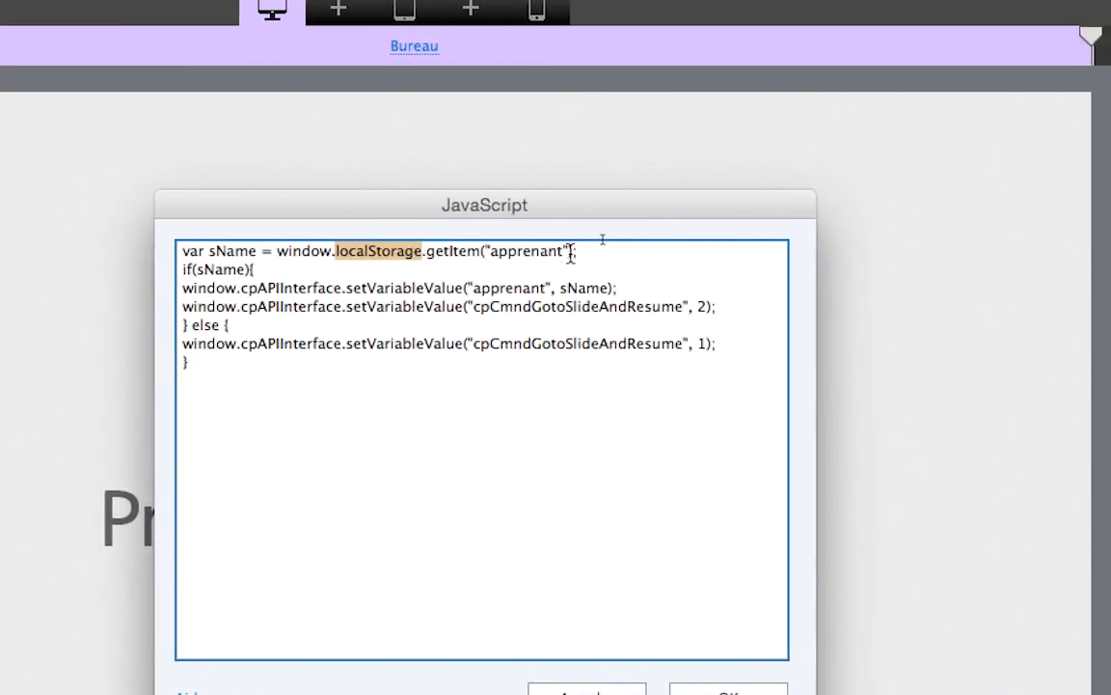
pyautogui.moveTo(570, 253); pyautogui.dragTo(183, 253)
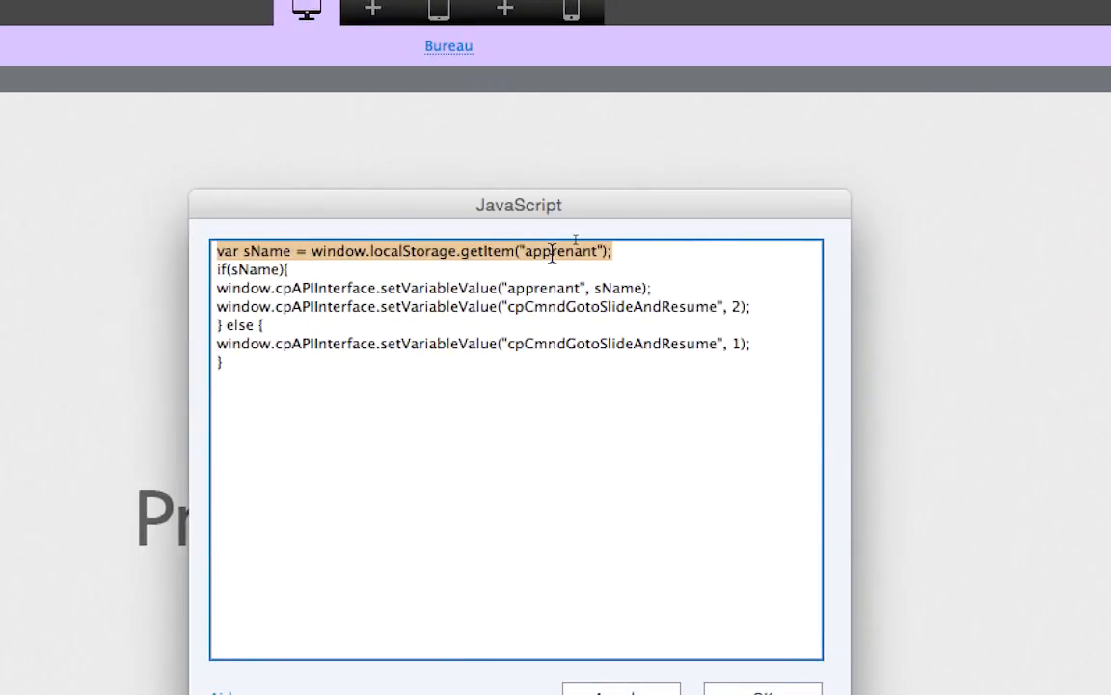
pyautogui.click(709, 251)
pyautogui.moveTo(540, 253); pyautogui.dragTo(612, 253)
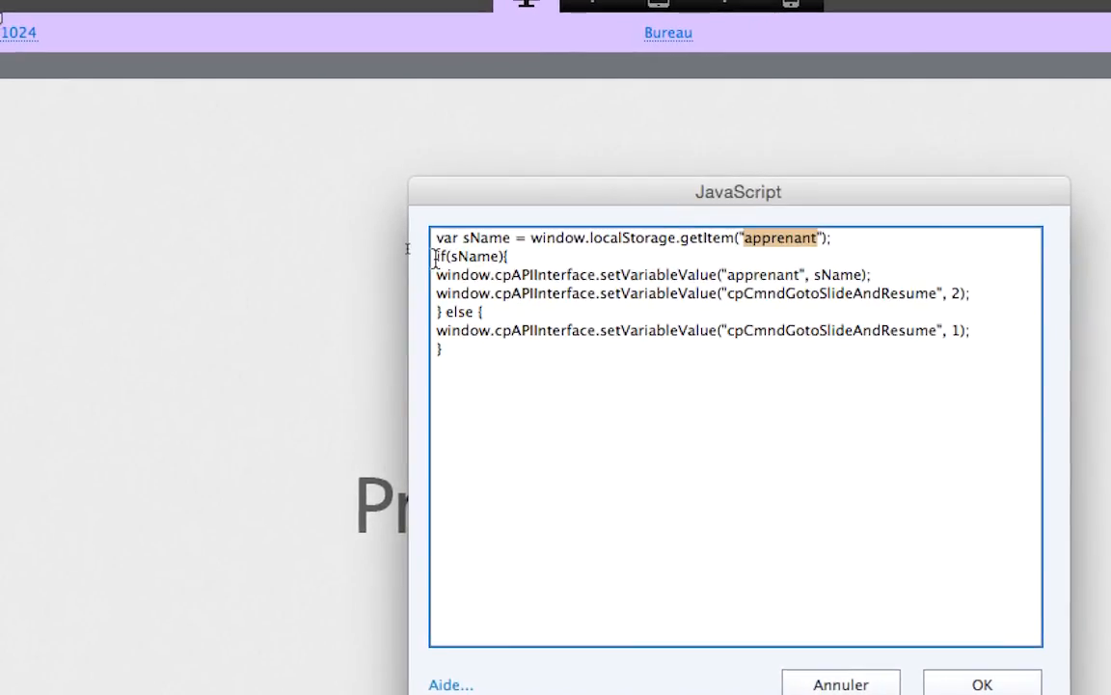
# Examine the if(sName) branch that sets the apprenant variable and sends cpCmndGotoSlideAndResume the value 2
pyautogui.moveTo(420, 256); pyautogui.dragTo(483, 257)
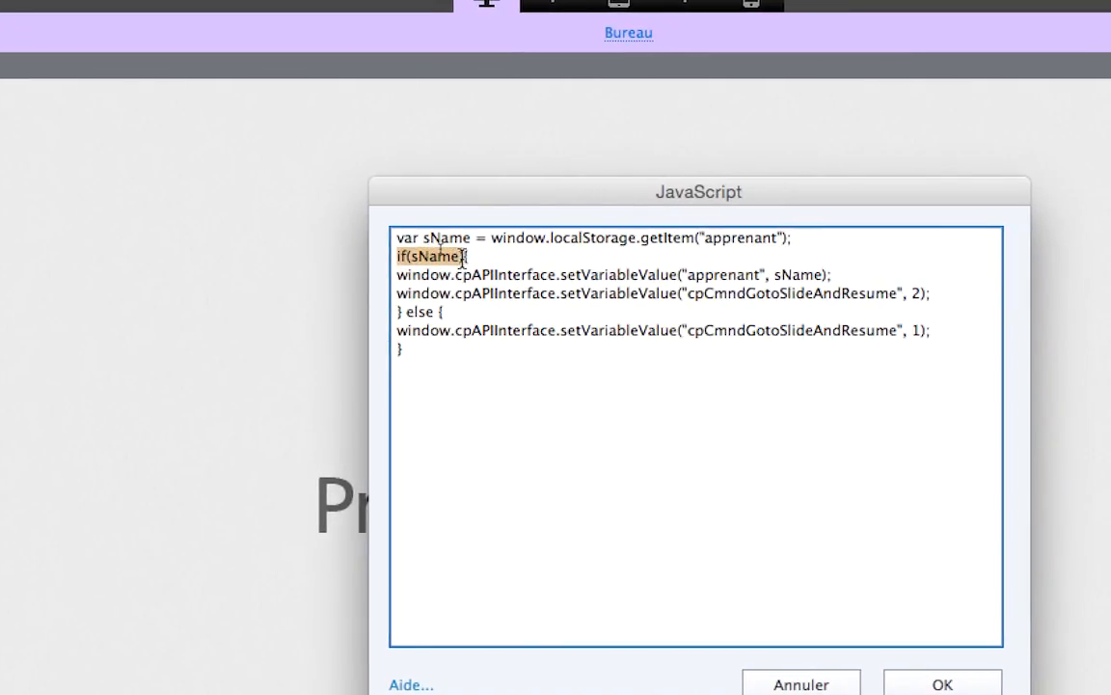
pyautogui.click(409, 274)
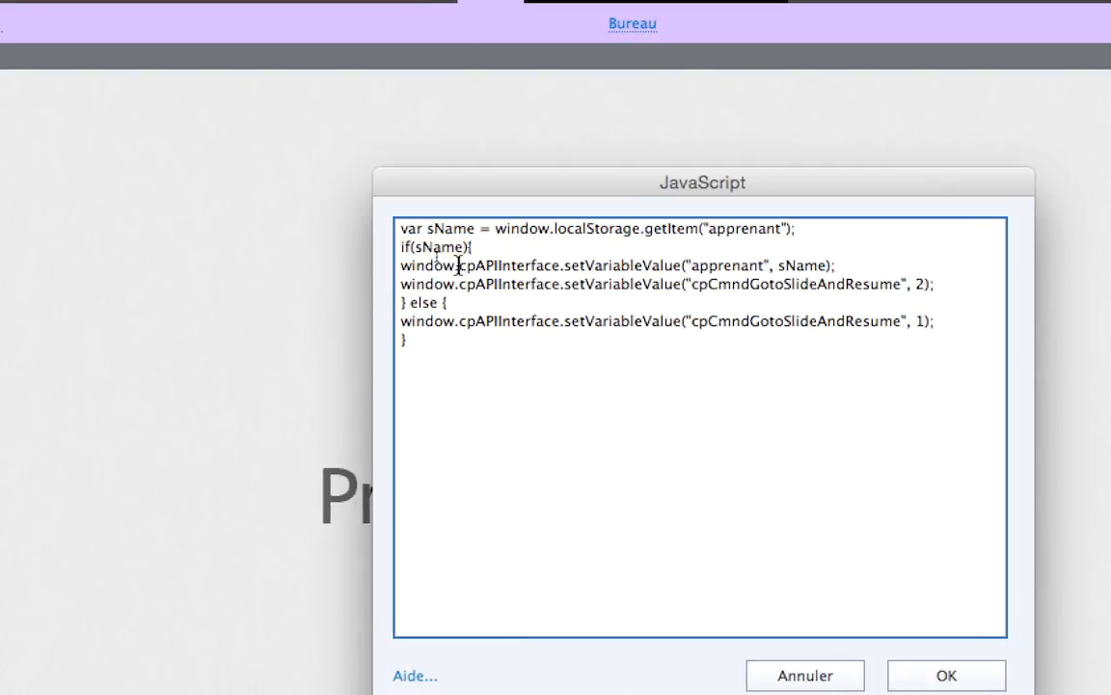
pyautogui.moveTo(430, 262); pyautogui.dragTo(551, 262)
pyautogui.moveTo(481, 264); pyautogui.dragTo(753, 264)
pyautogui.moveTo(579, 265); pyautogui.dragTo(626, 265)
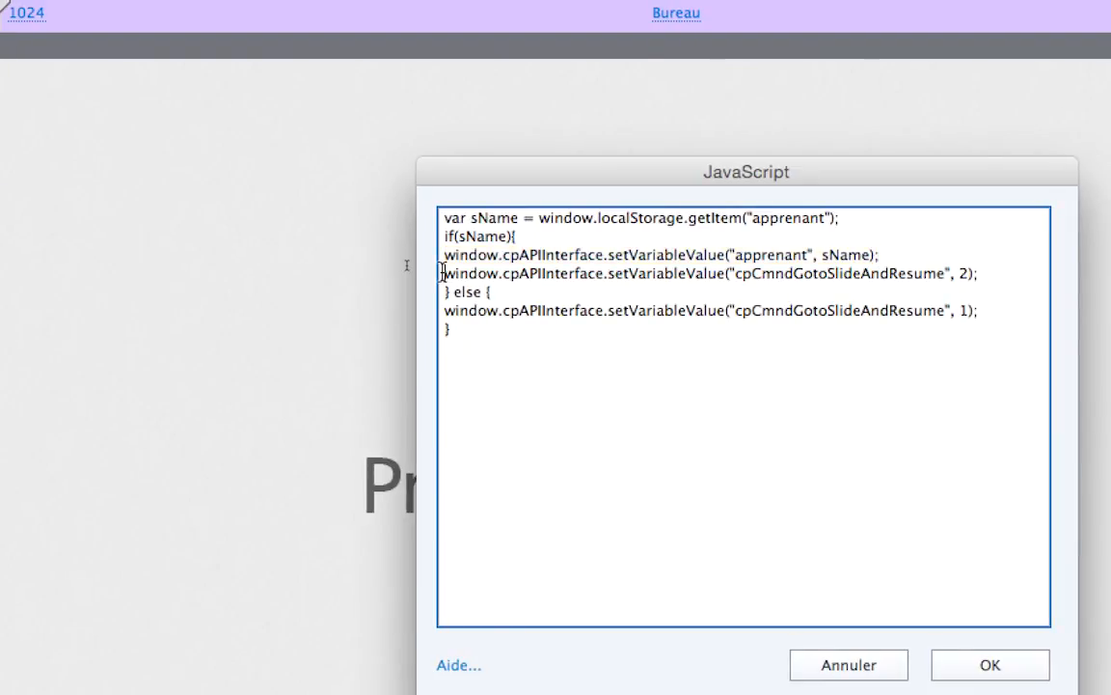
pyautogui.moveTo(442, 273); pyautogui.dragTo(752, 273)
pyautogui.moveTo(554, 273); pyautogui.dragTo(769, 275)
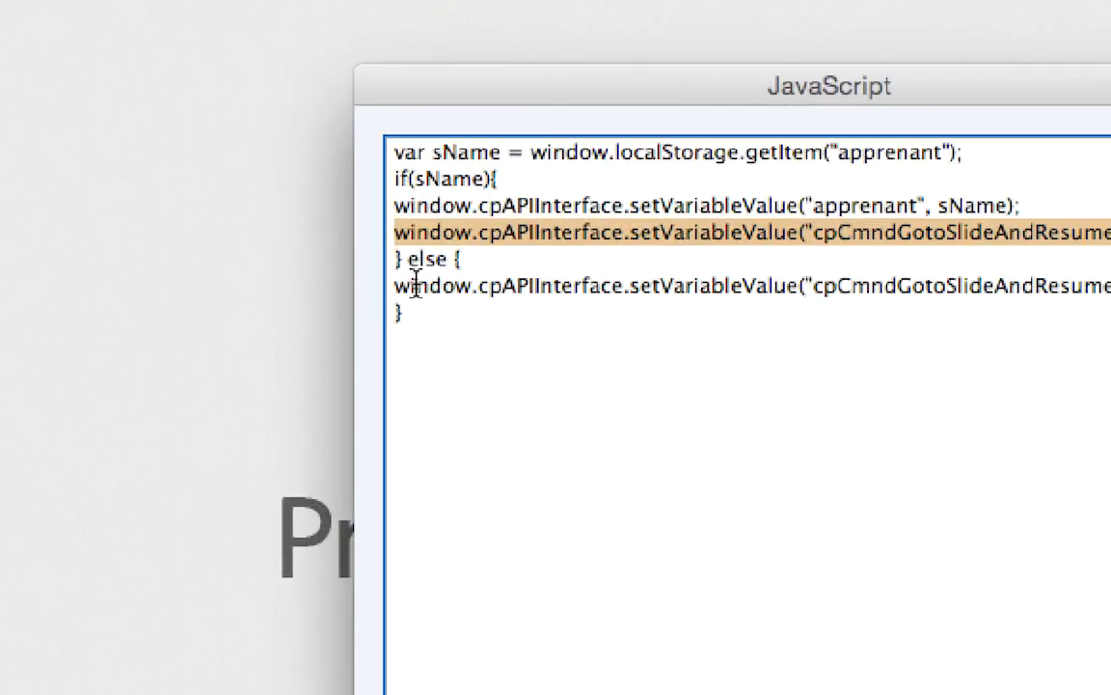
# Examine the else branch that sets cpCmndGotoSlideAndResume to 1, and close the script window without saving
pyautogui.doubleClick(428, 260)
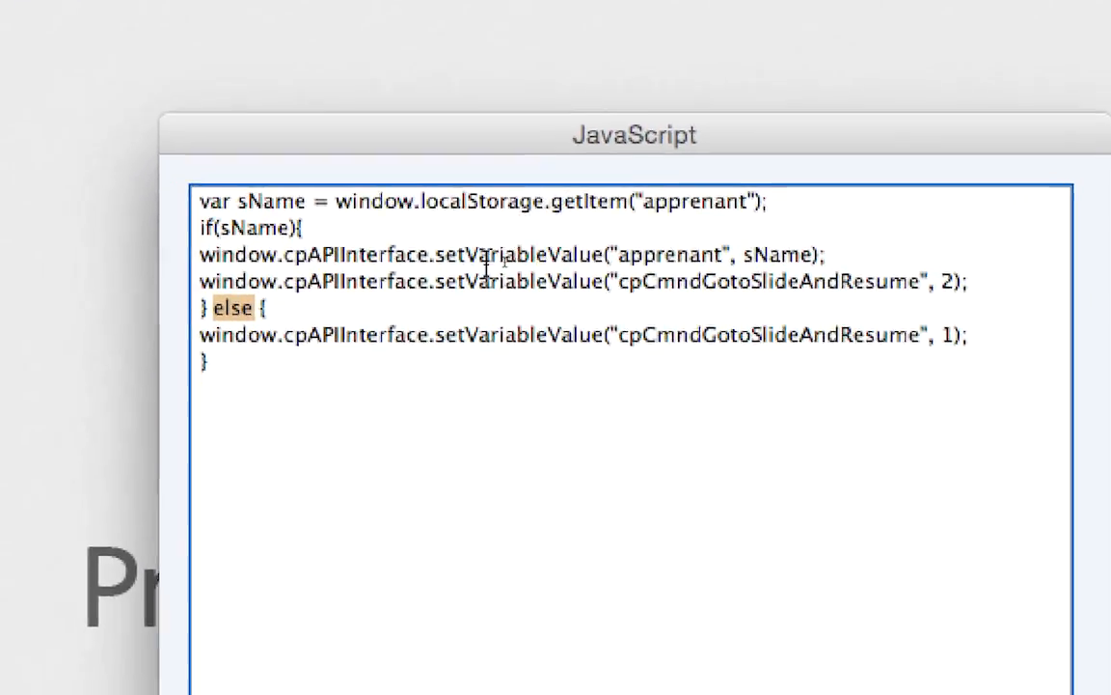
pyautogui.moveTo(306, 334); pyautogui.dragTo(335, 334)
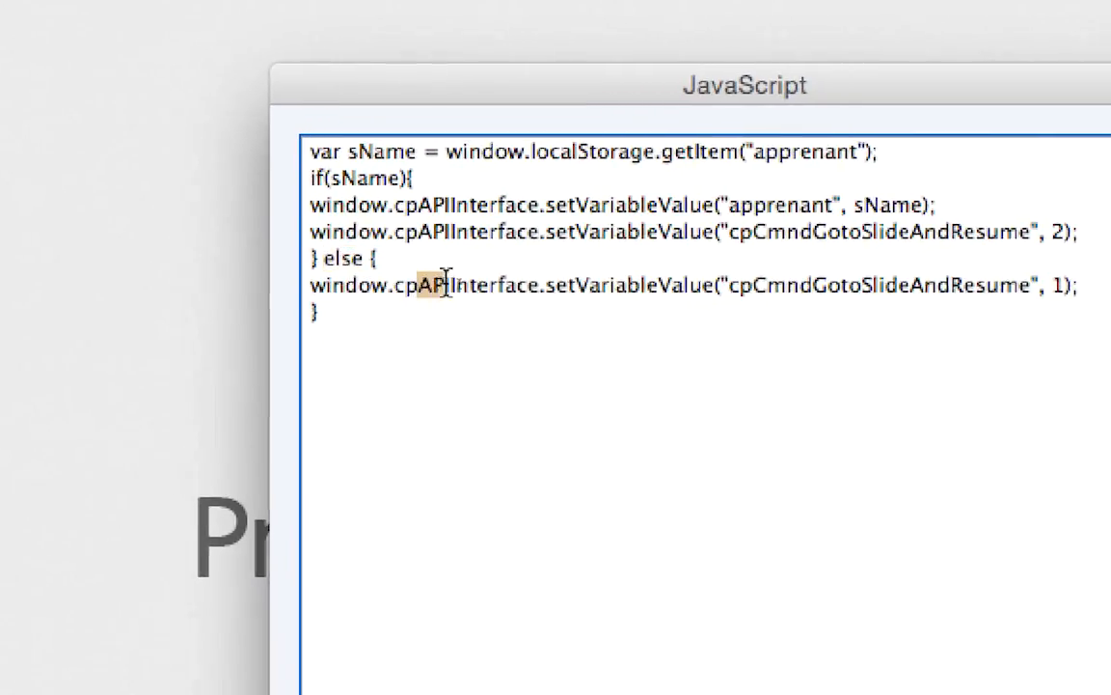
pyautogui.moveTo(446, 284); pyautogui.dragTo(1081, 297)
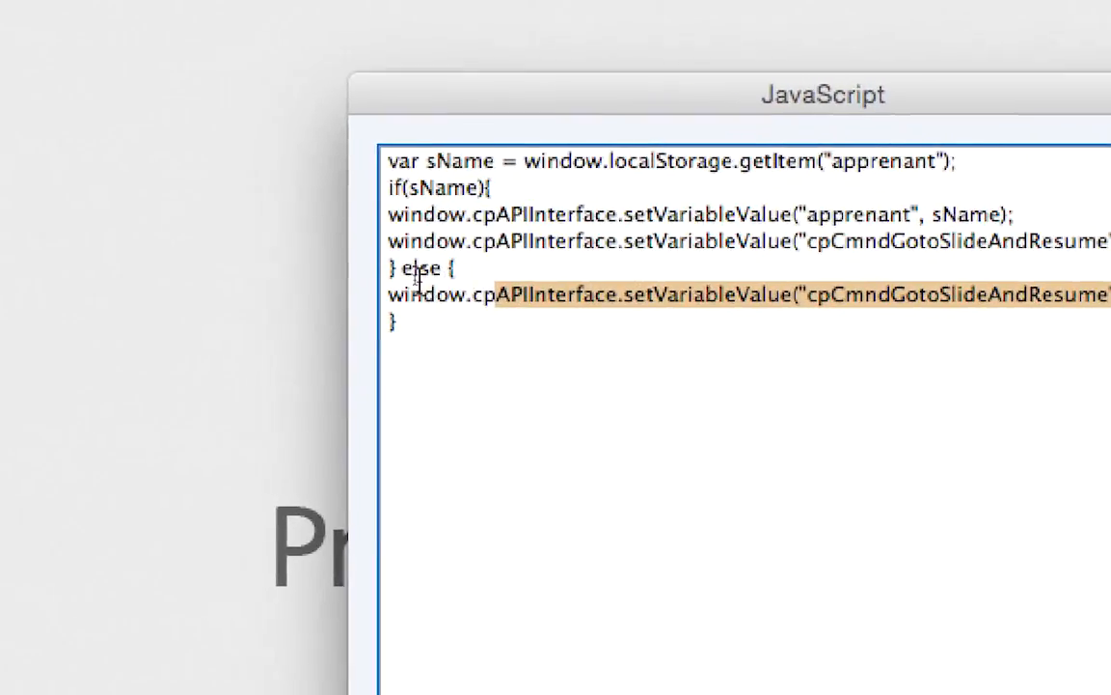
pyautogui.click(57, 238)
pyautogui.doubleClick(92, 243)
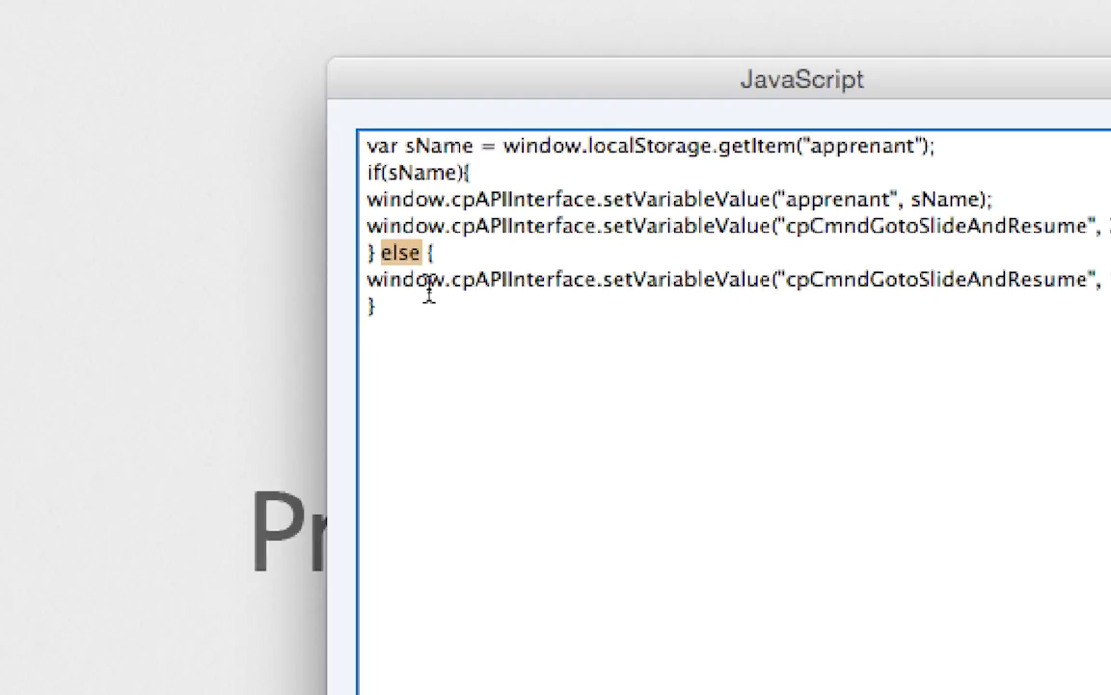
pyautogui.moveTo(526, 280); pyautogui.dragTo(922, 280)
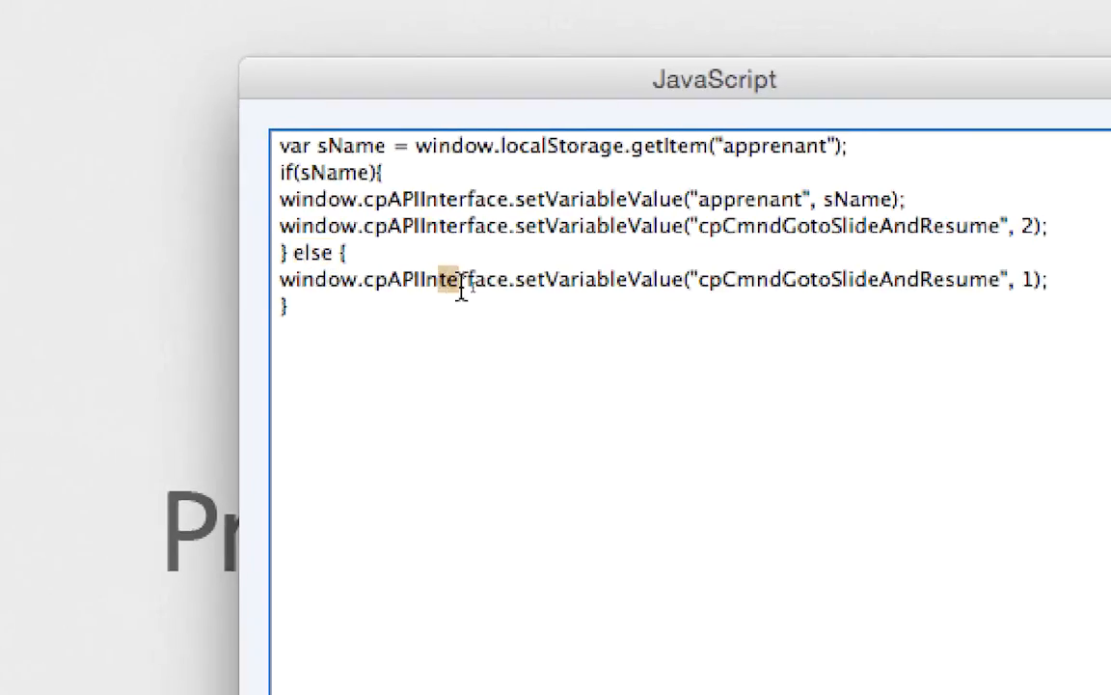
pyautogui.moveTo(619, 285); pyautogui.dragTo(620, 289)
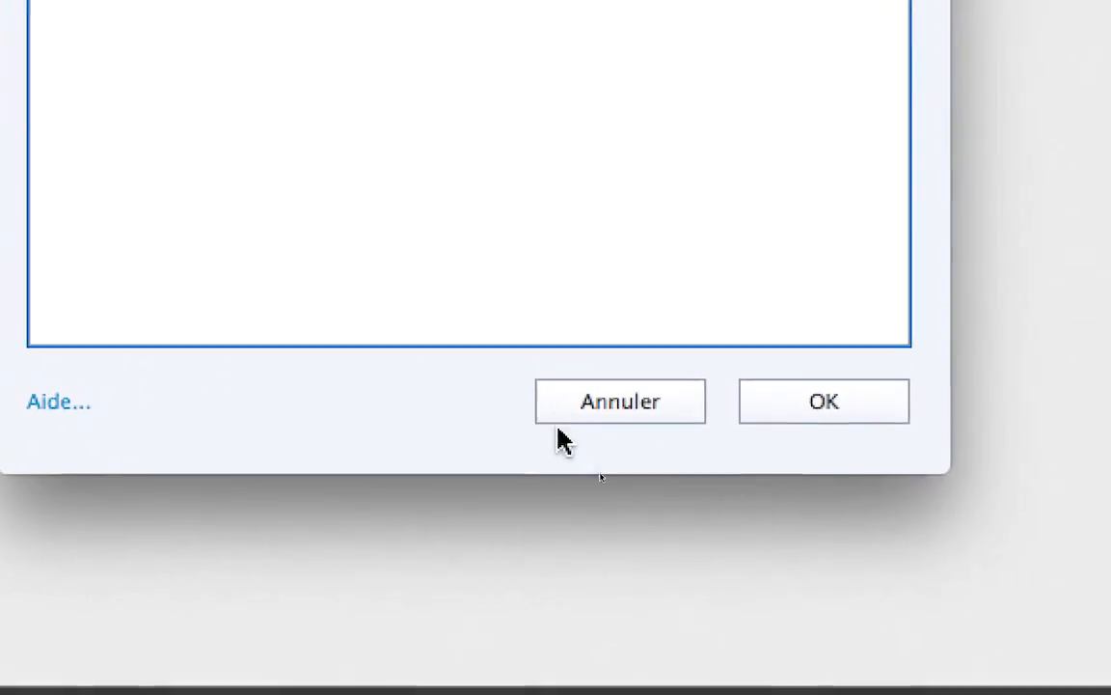
pyautogui.click(624, 410)
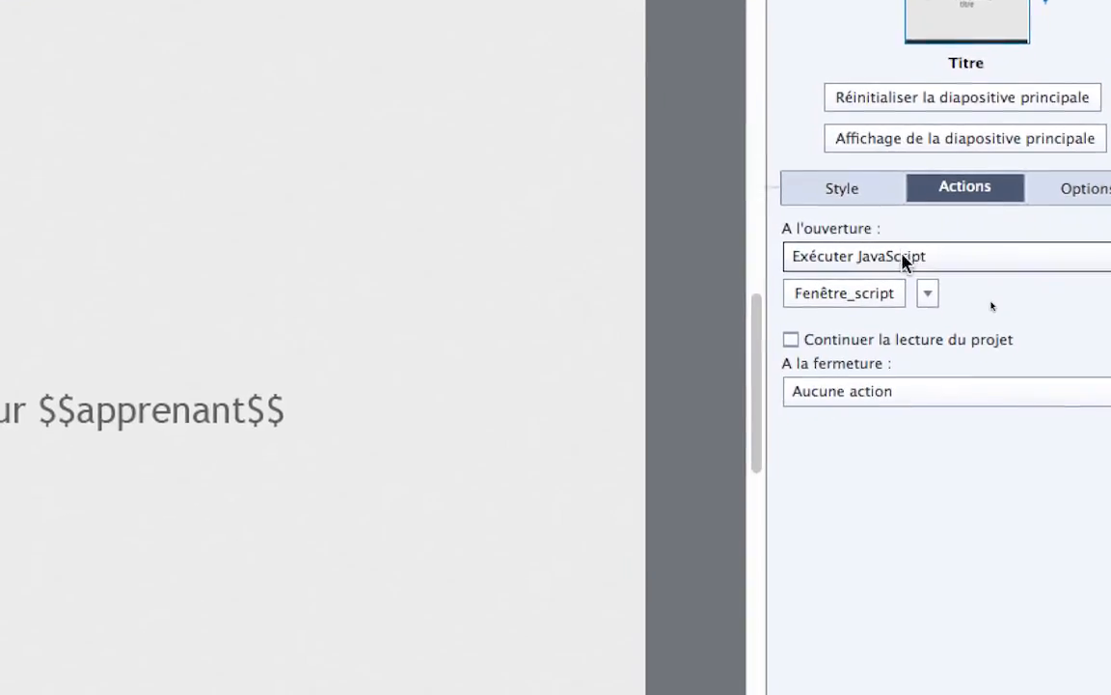
# View the target window choices for slide 1's opening script, and go to slide 2 of projet-2
pyautogui.click(928, 296)
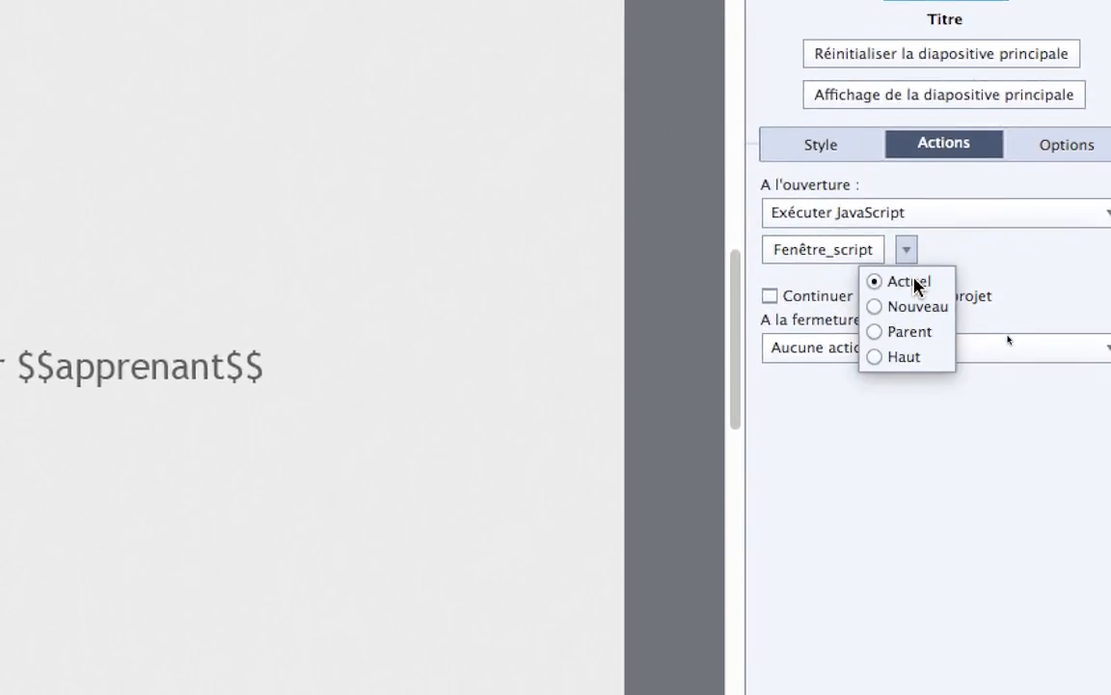
pyautogui.click(912, 299)
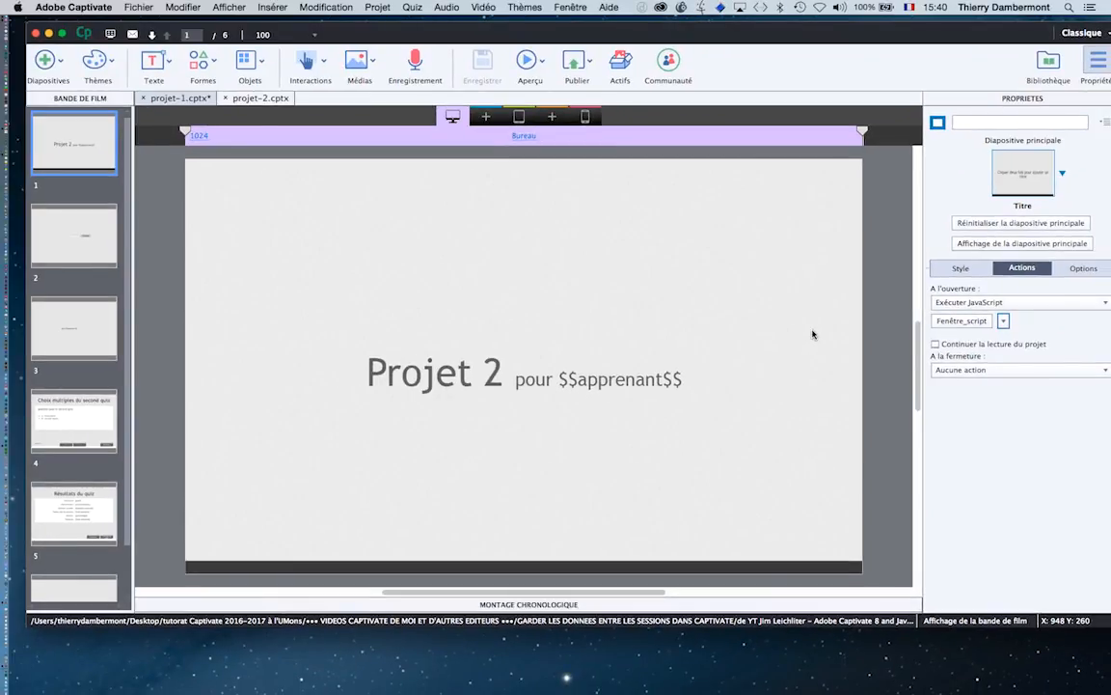
pyautogui.click(84, 241)
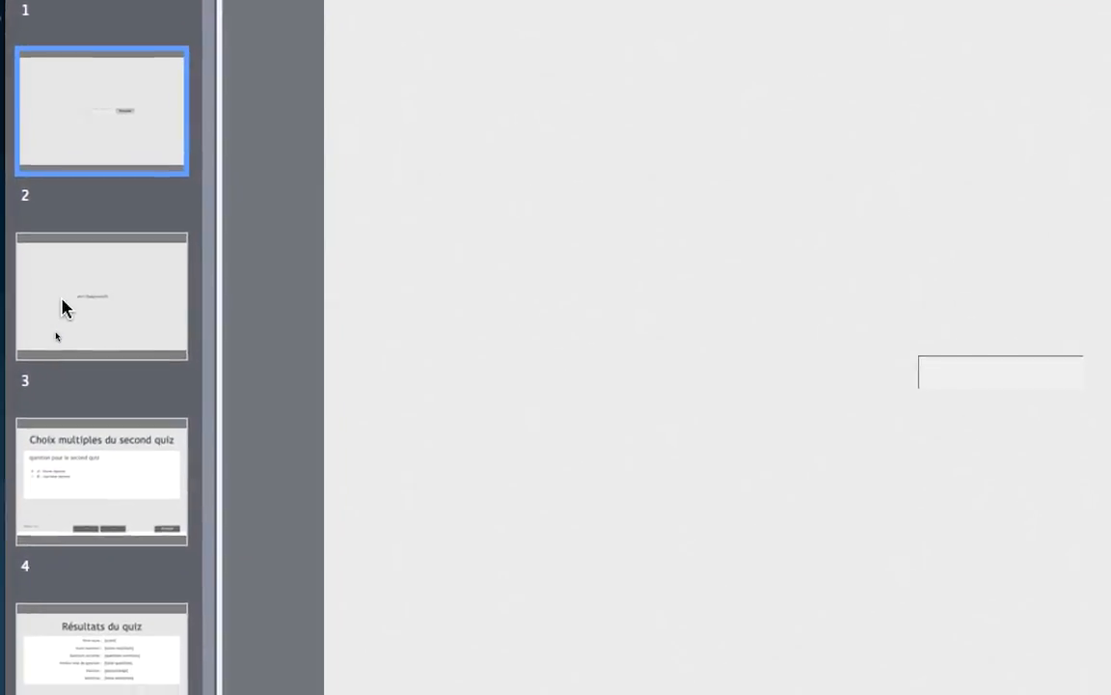
# View slide 3 of projet-2, which holds the greeting caption with the apprenant variable
pyautogui.click(65, 308)
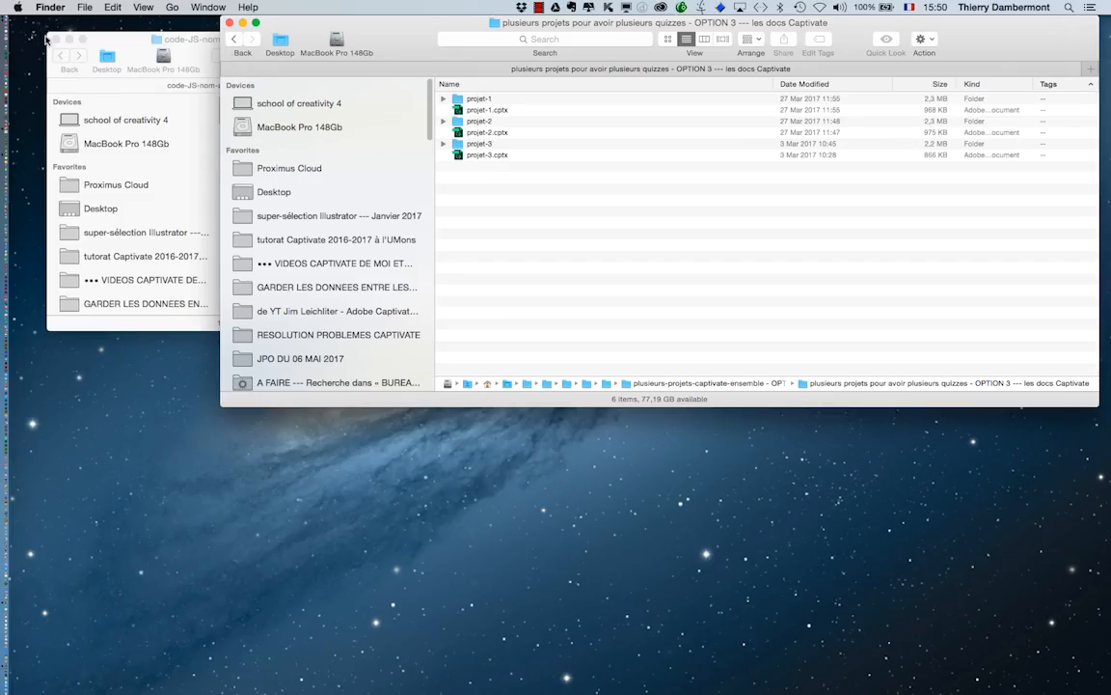
# Switch to Finder, close the code-JS-nom window, and open projet-1's published index.html with Google Chrome 57.0.2987.98
pyautogui.click(50, 36)
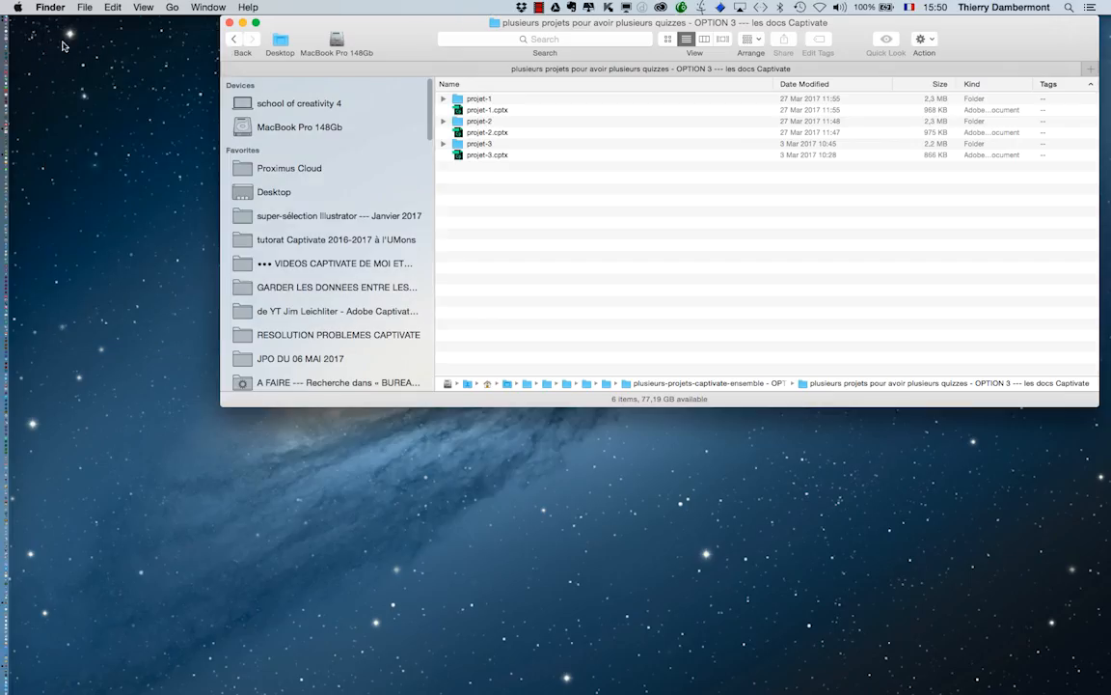
pyautogui.click(479, 99)
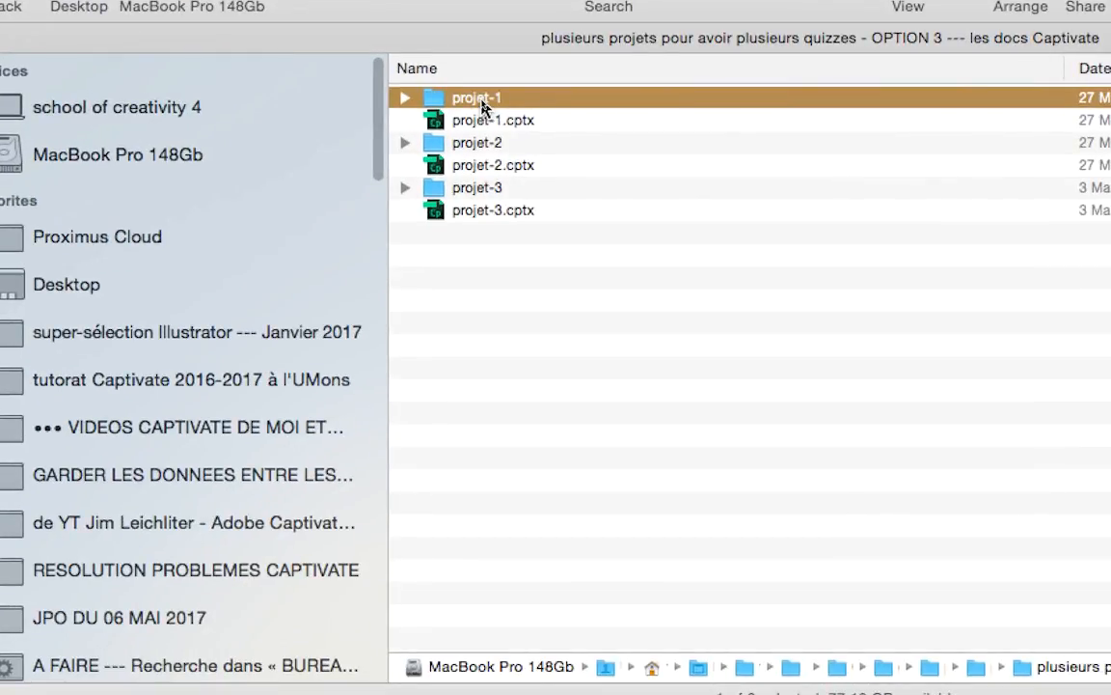
pyautogui.click(405, 98)
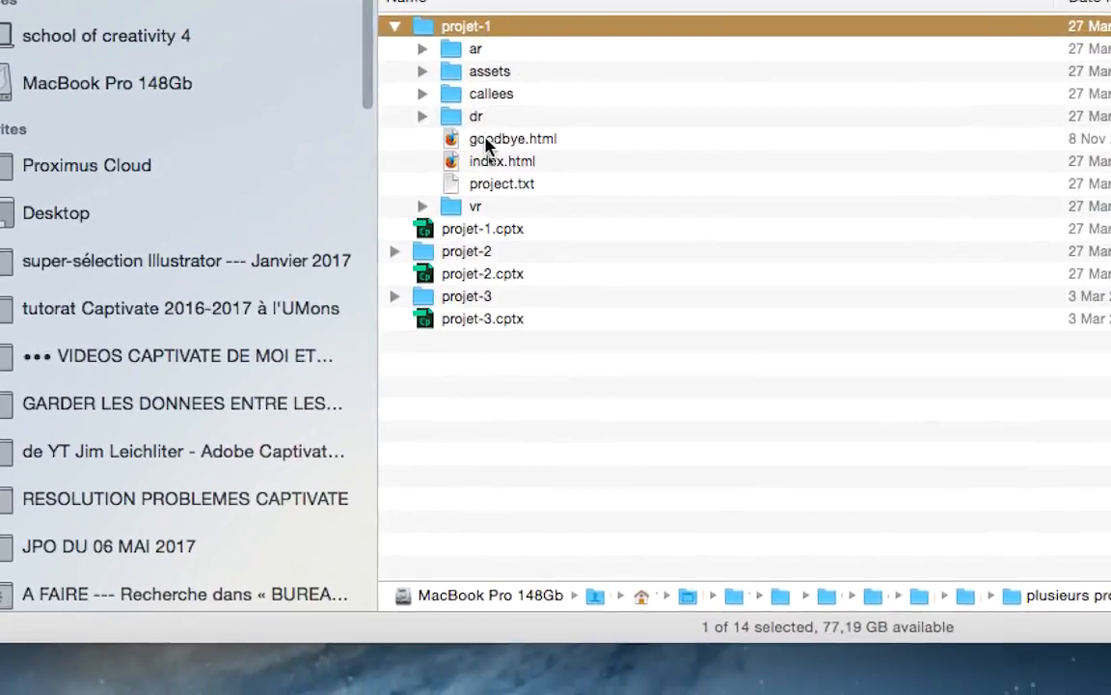
pyautogui.click(492, 162)
pyautogui.rightClick(547, 162)
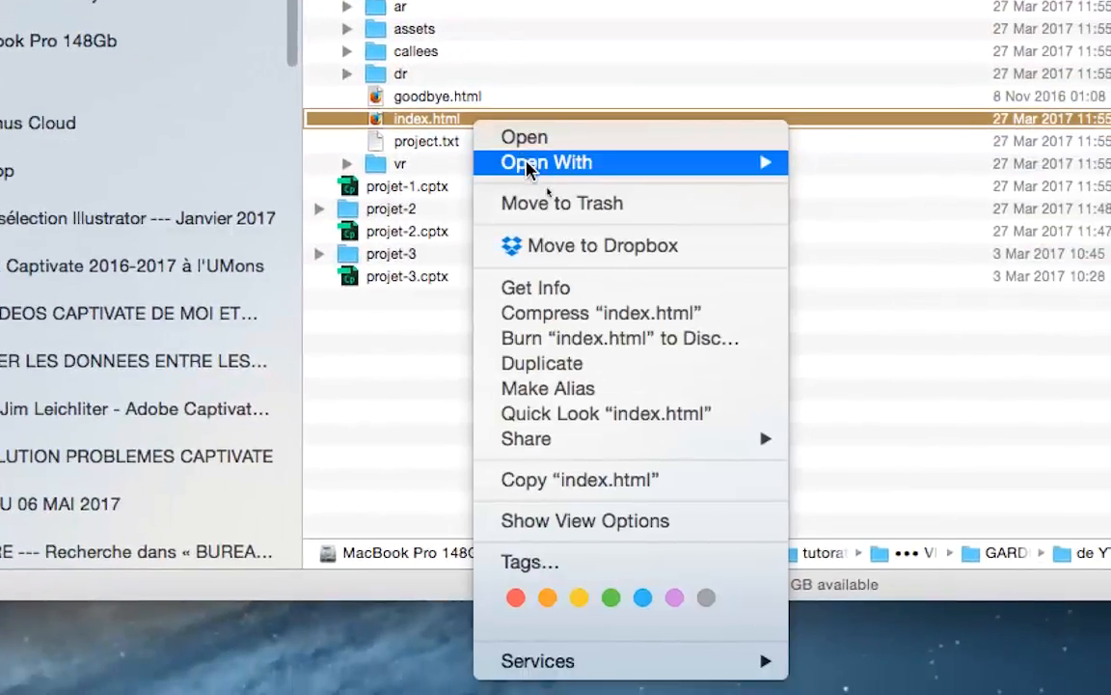
pyautogui.moveTo(527, 166)
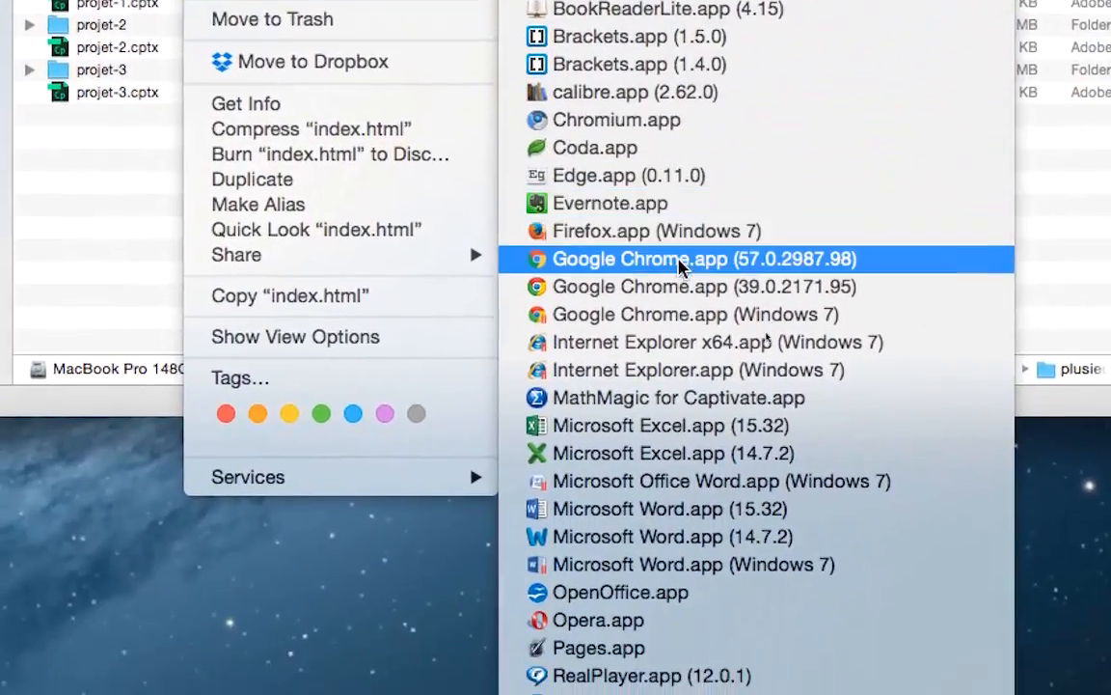
pyautogui.click(677, 262)
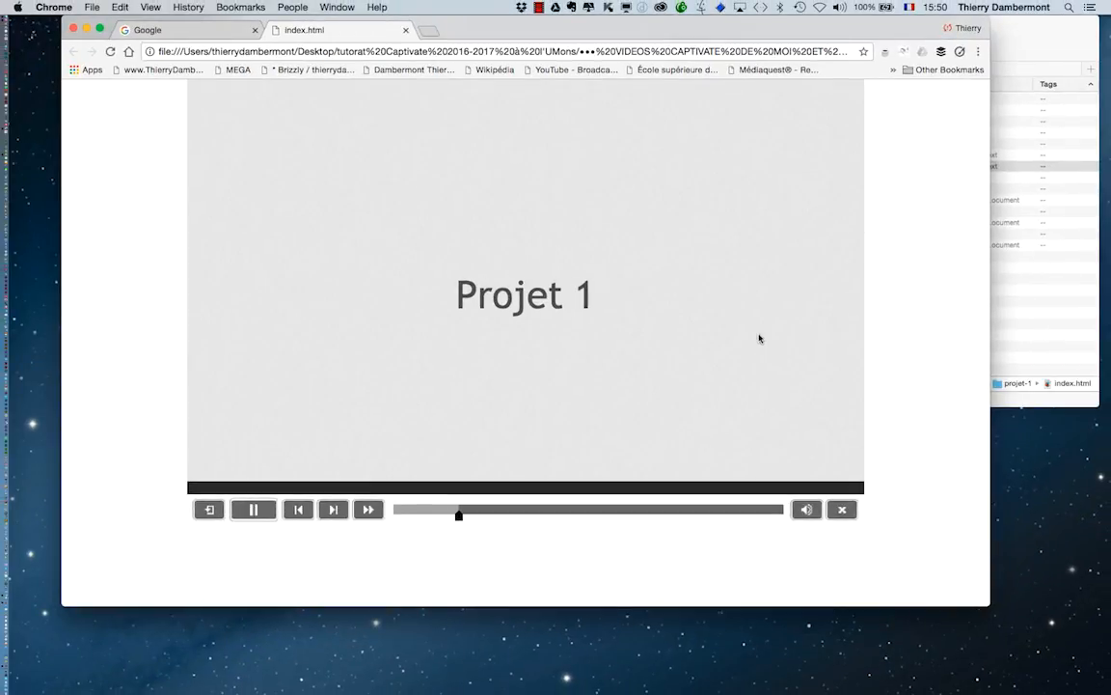
# Enter a learner's first name in the published projet-1 and continue to its quiz question
pyautogui.click(509, 293)
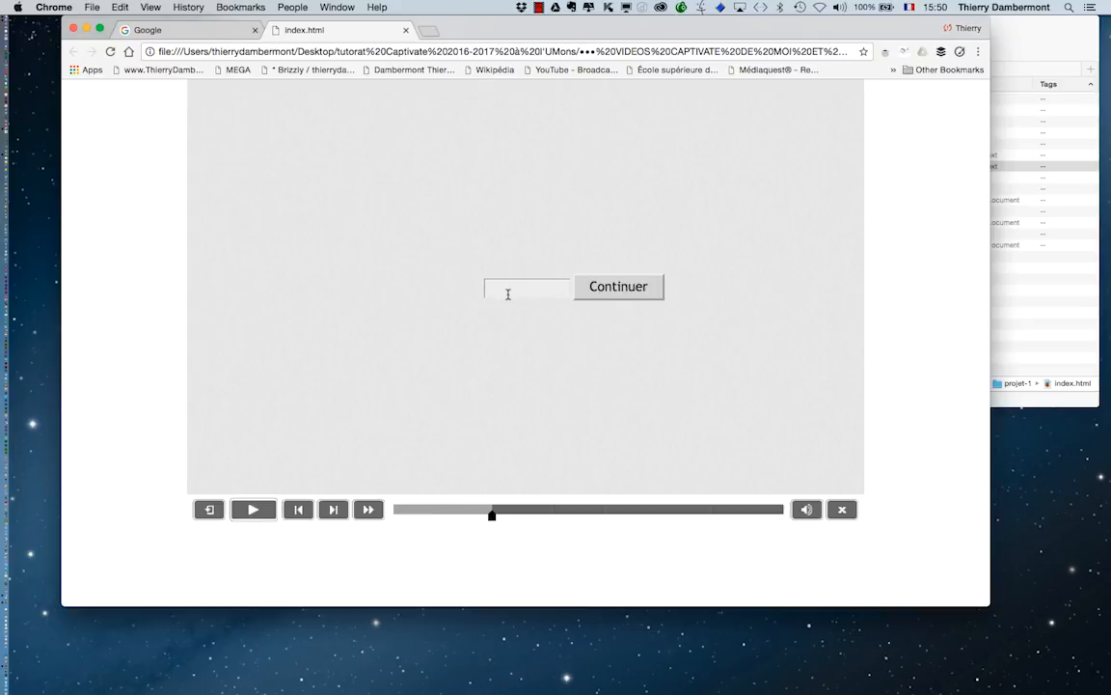
pyautogui.write('Natalie')
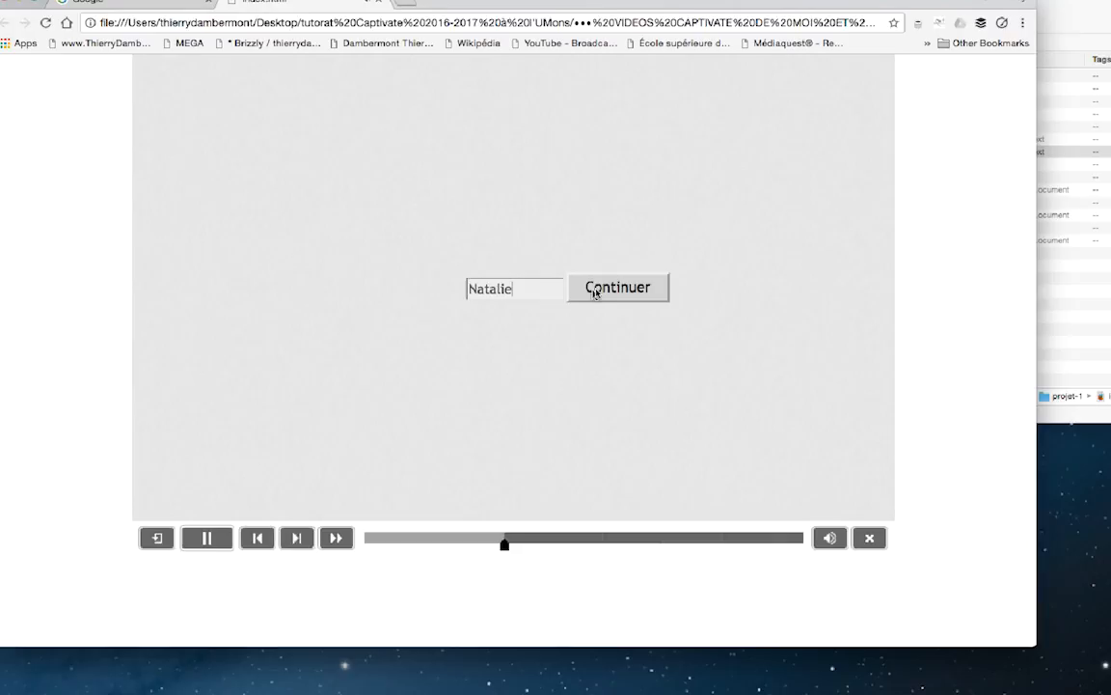
pyautogui.click(571, 294)
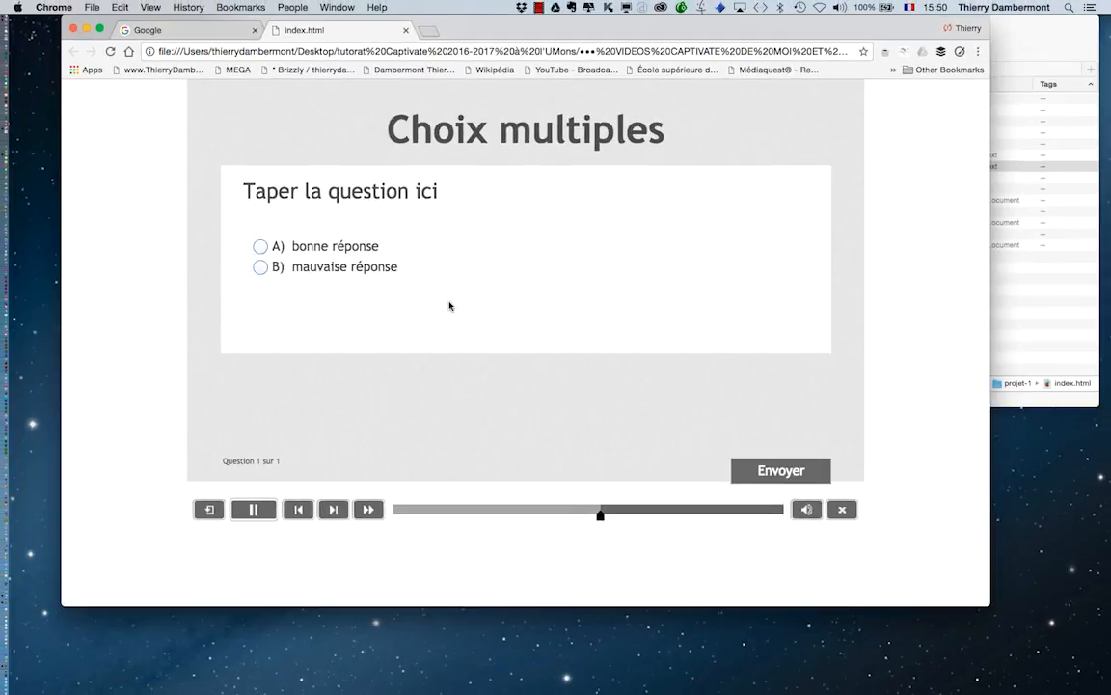
# Submit answer A) bonne réponse, dismiss the feedback, and follow the "vers le projet 2" link in Chrome
pyautogui.click(260, 246)
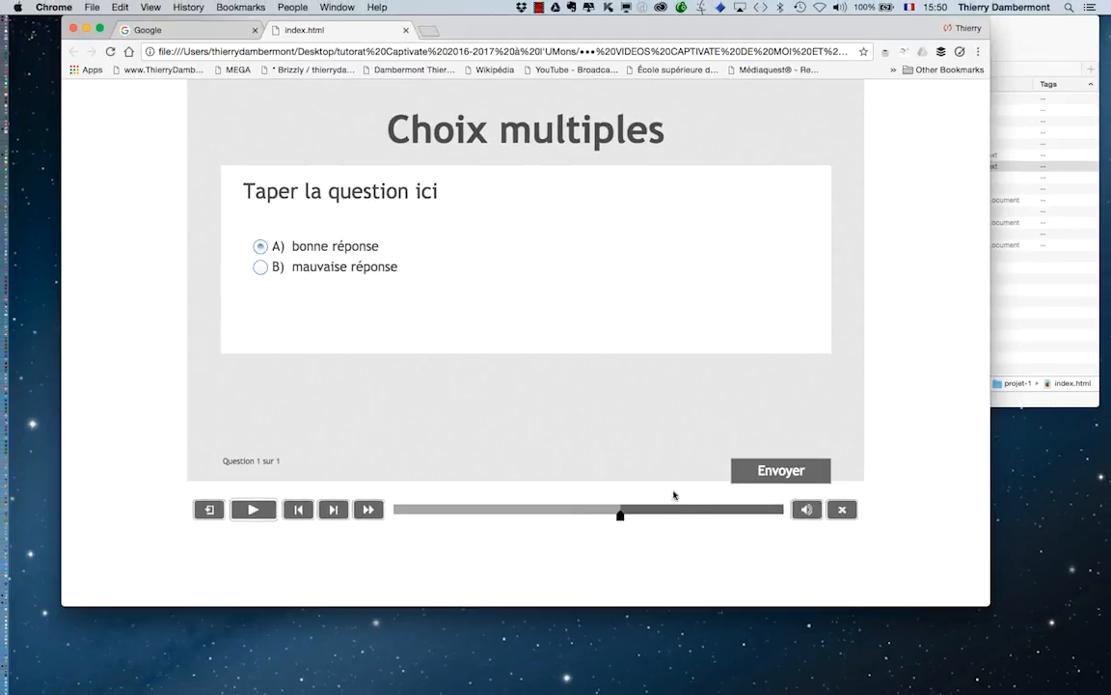
pyautogui.click(780, 472)
pyautogui.click(634, 423)
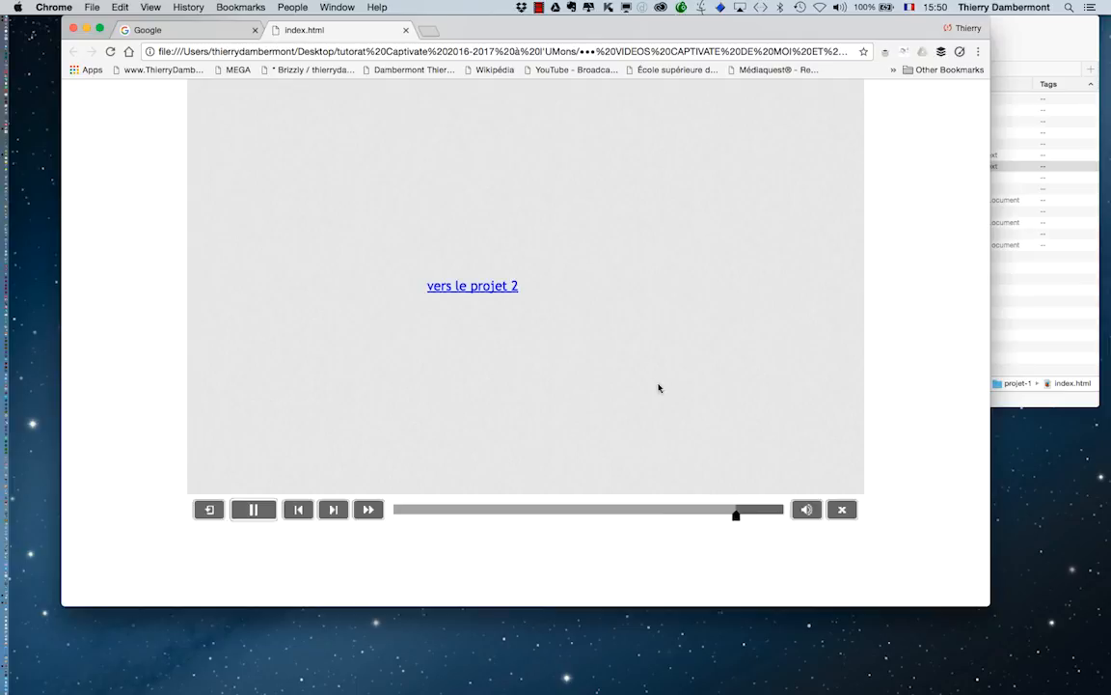
pyautogui.click(457, 287)
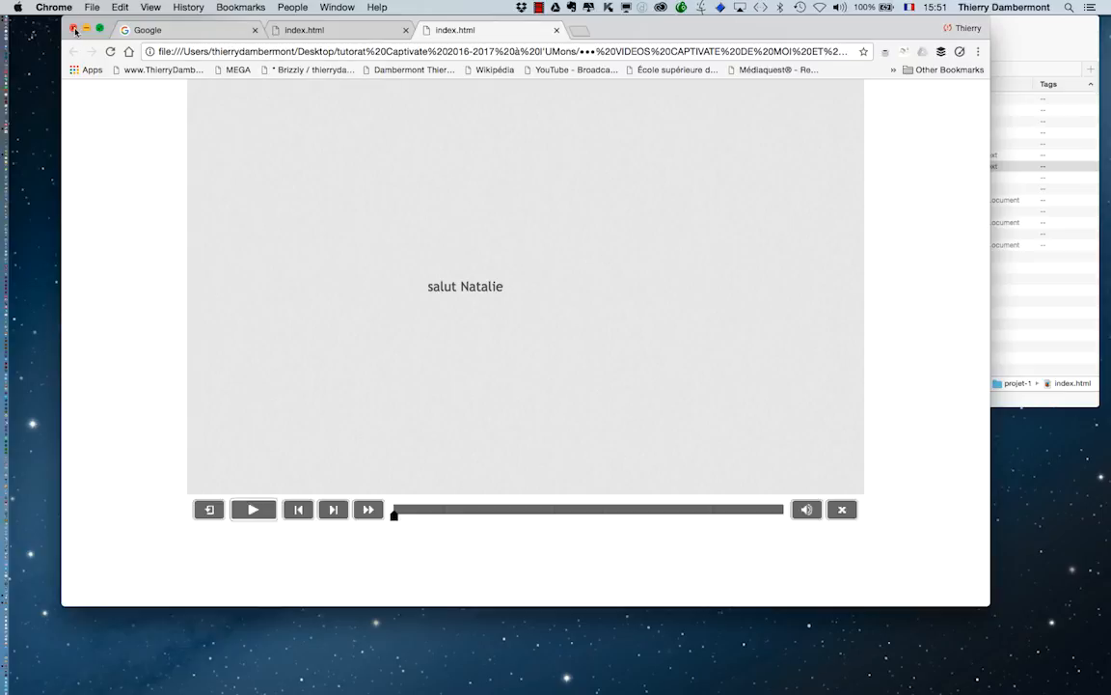
# Quit Chrome and open projet-1's index.html from Finder with Safari
pyautogui.click(54, 7)
pyautogui.click(77, 168)
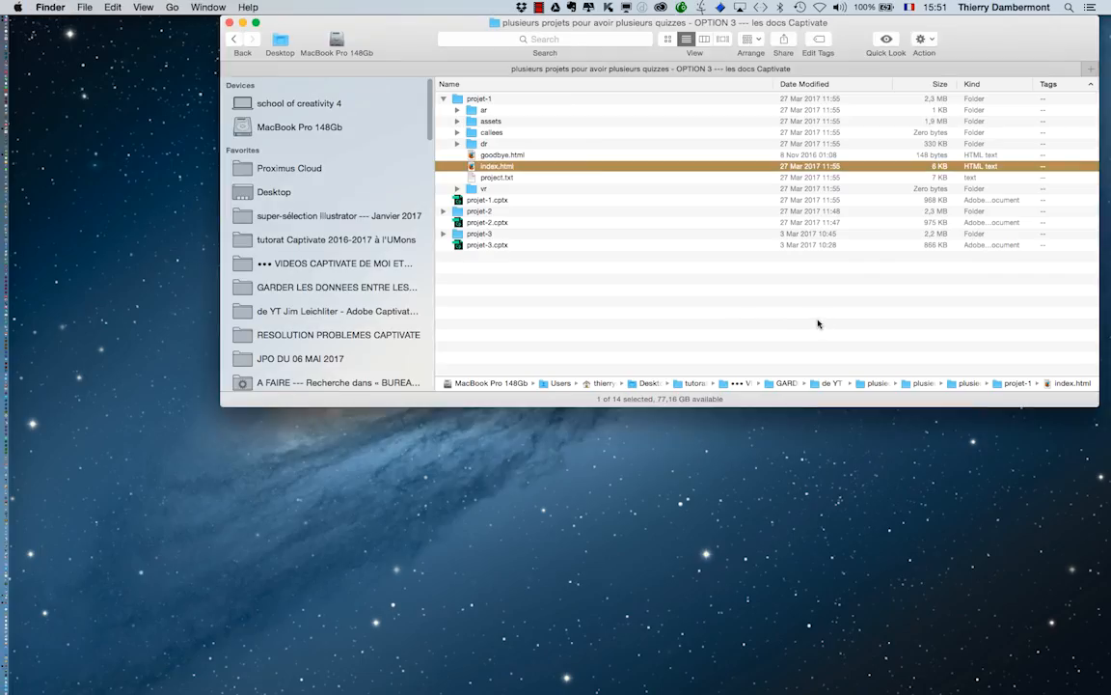
pyautogui.click(818, 324)
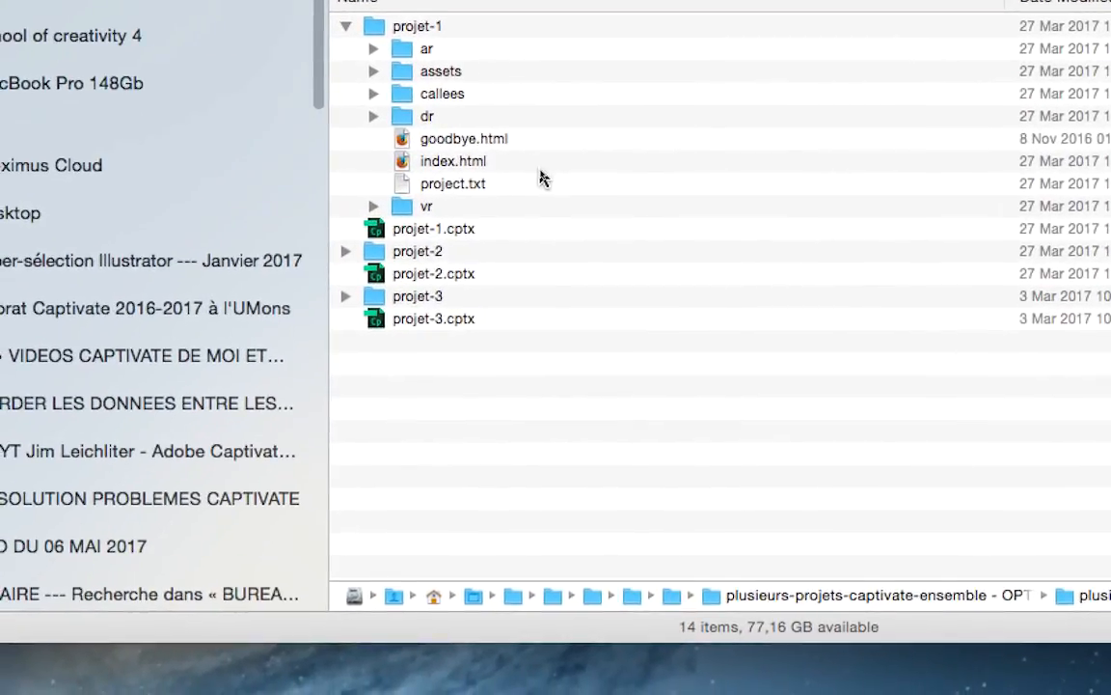
pyautogui.rightClick(540, 169)
pyautogui.moveTo(592, 197)
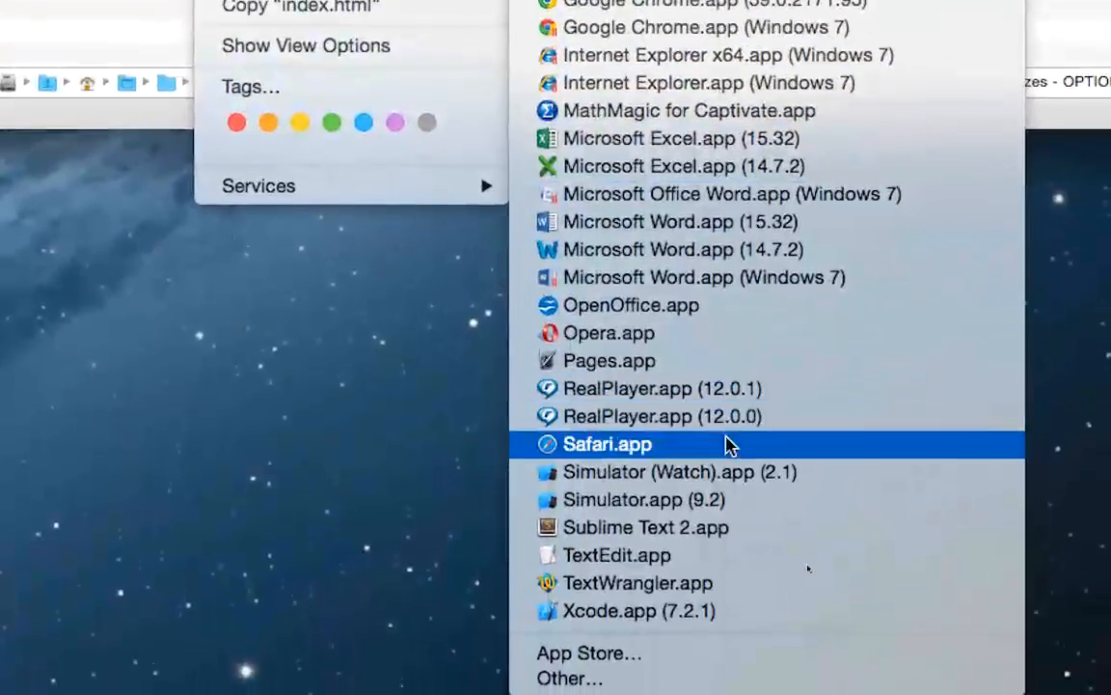
pyautogui.click(727, 443)
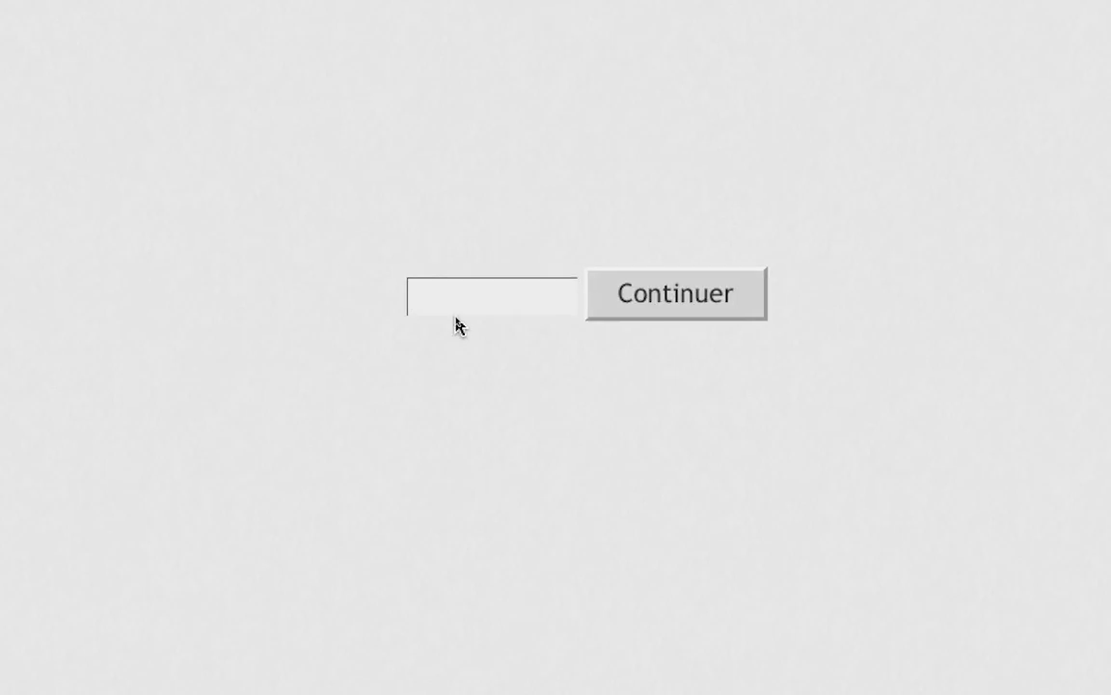
# Enter a different learner's first name in projet-1 in Safari and continue to the question
pyautogui.click(459, 306)
pyautogui.write('Léonie')
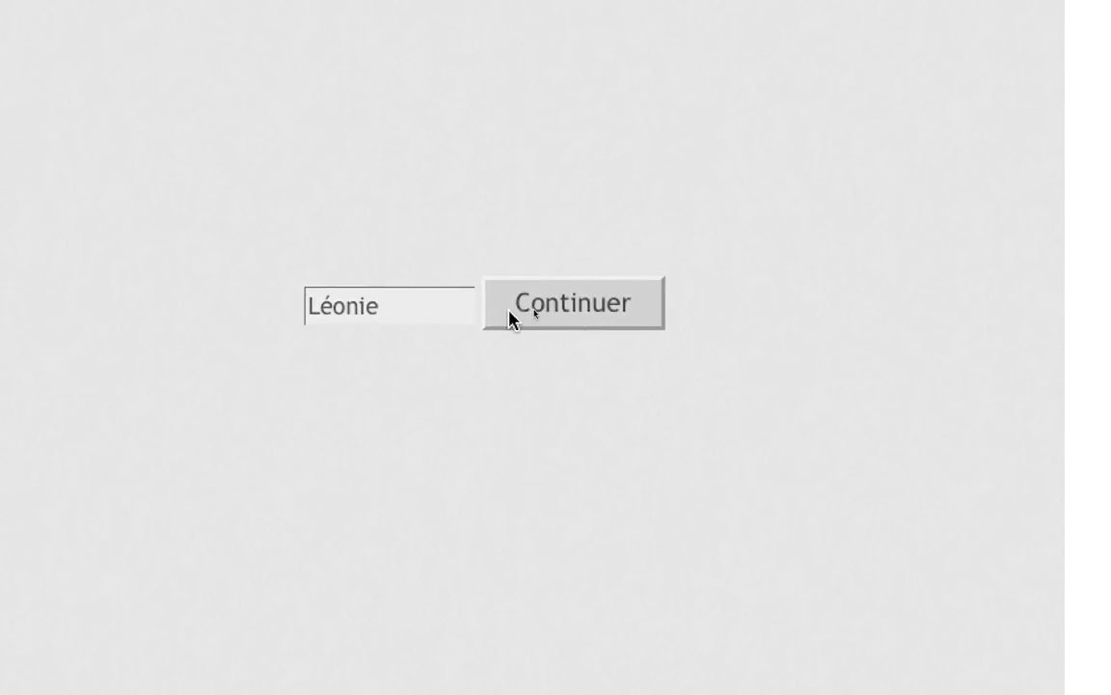
pyautogui.click(510, 318)
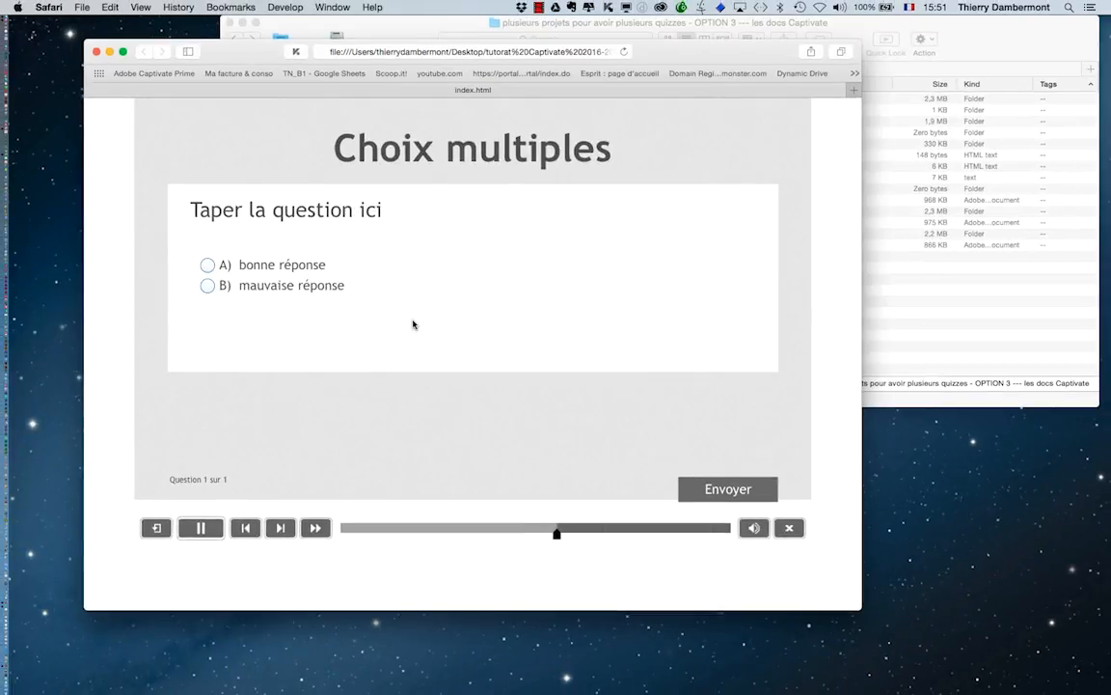
# Answer the Safari quiz with A) bonne réponse, dismiss the feedback, and follow the "vers le projet 2" link
pyautogui.click(208, 267)
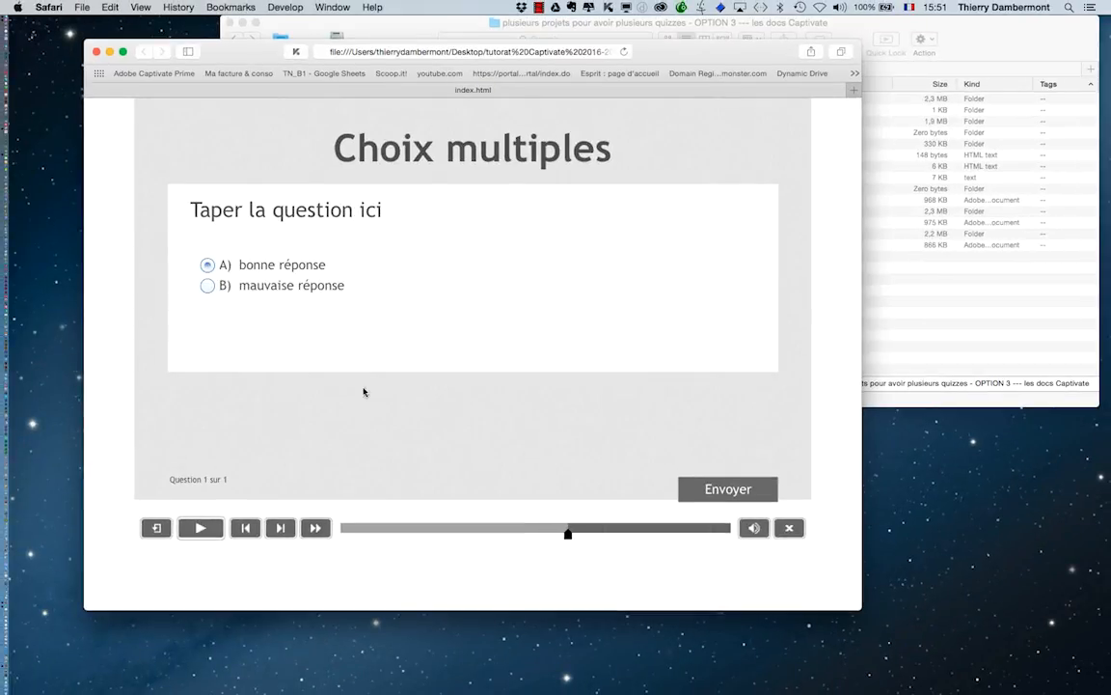
pyautogui.click(730, 490)
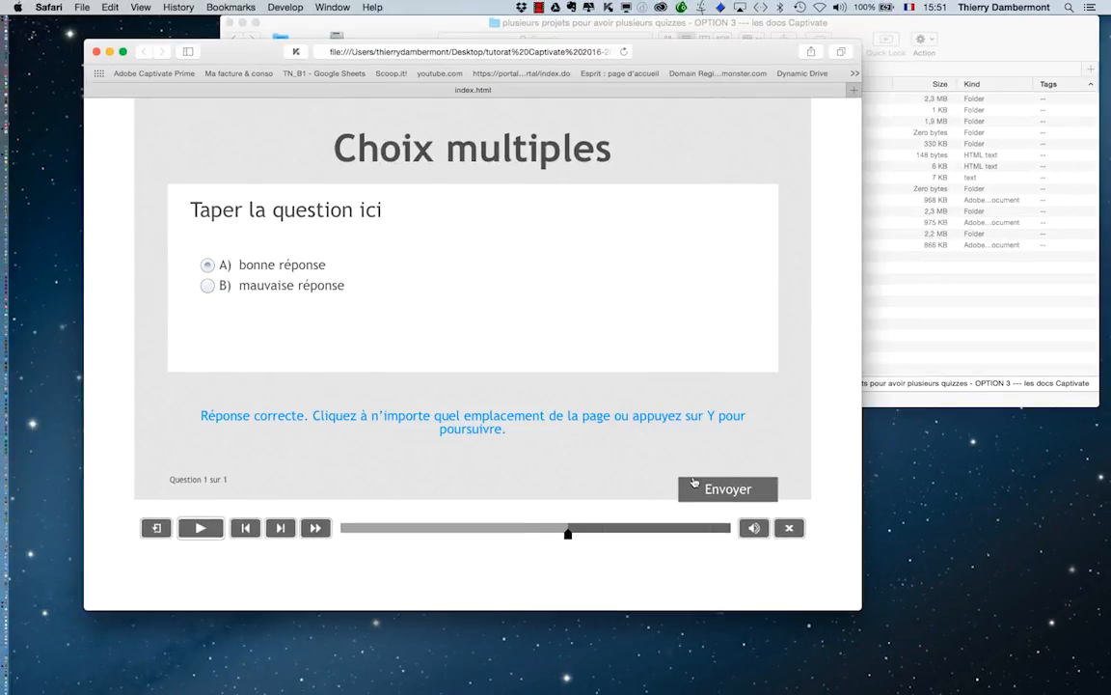
pyautogui.click(557, 439)
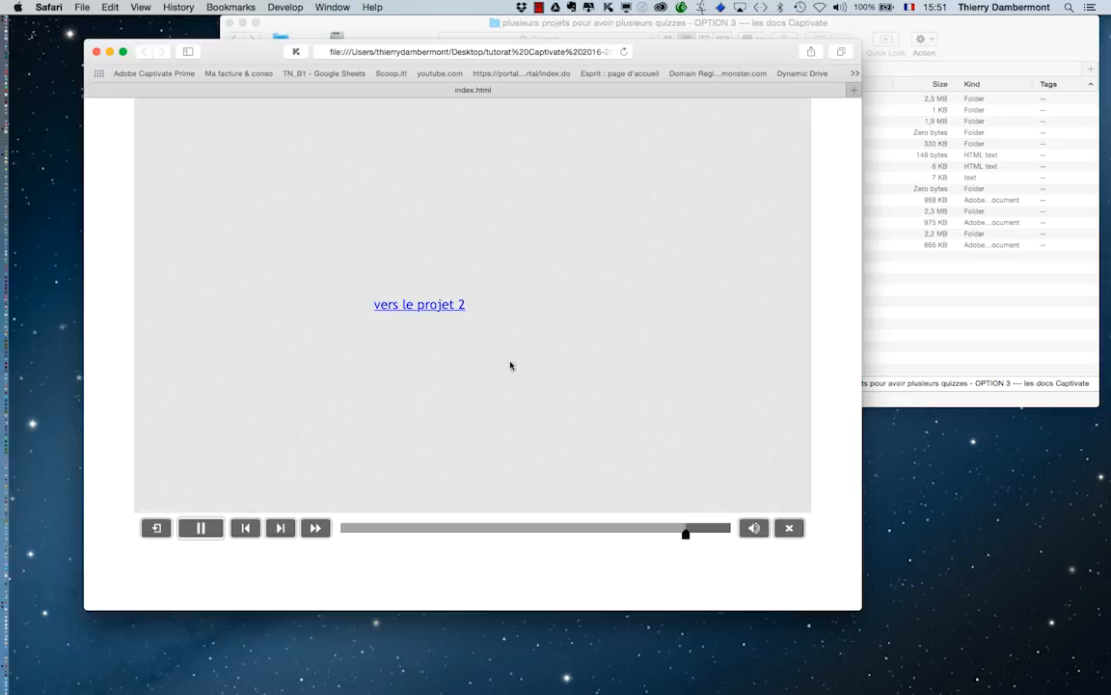
pyautogui.click(406, 309)
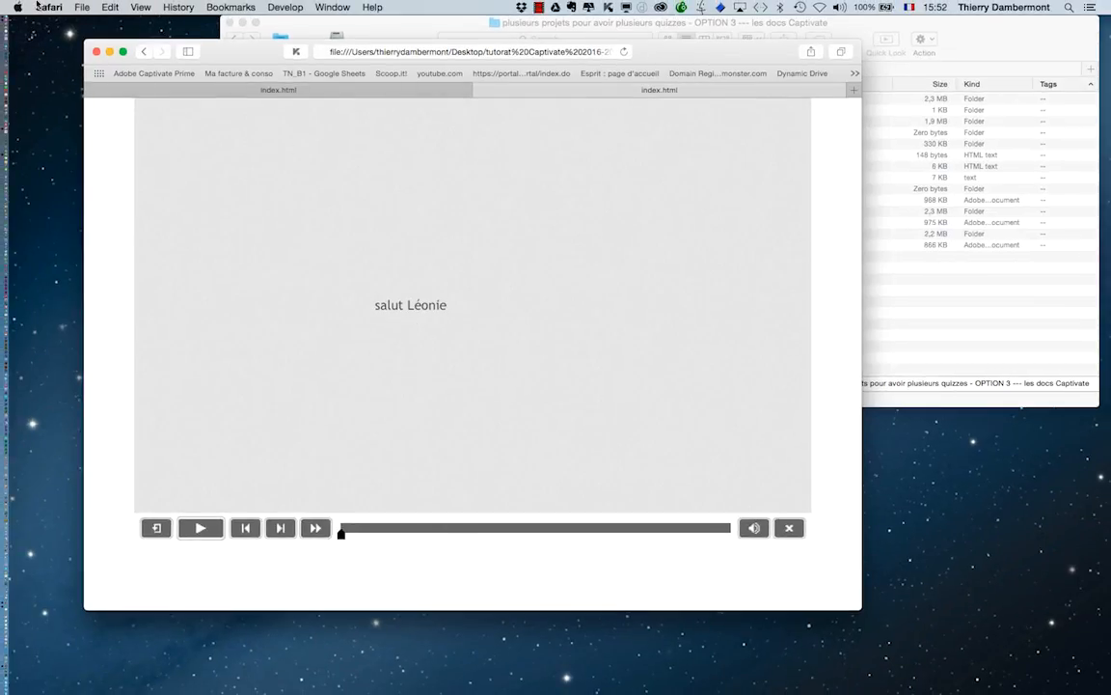
# Quit Safari and open projet-1's index.html from Finder with Firefox
pyautogui.click(42, 7)
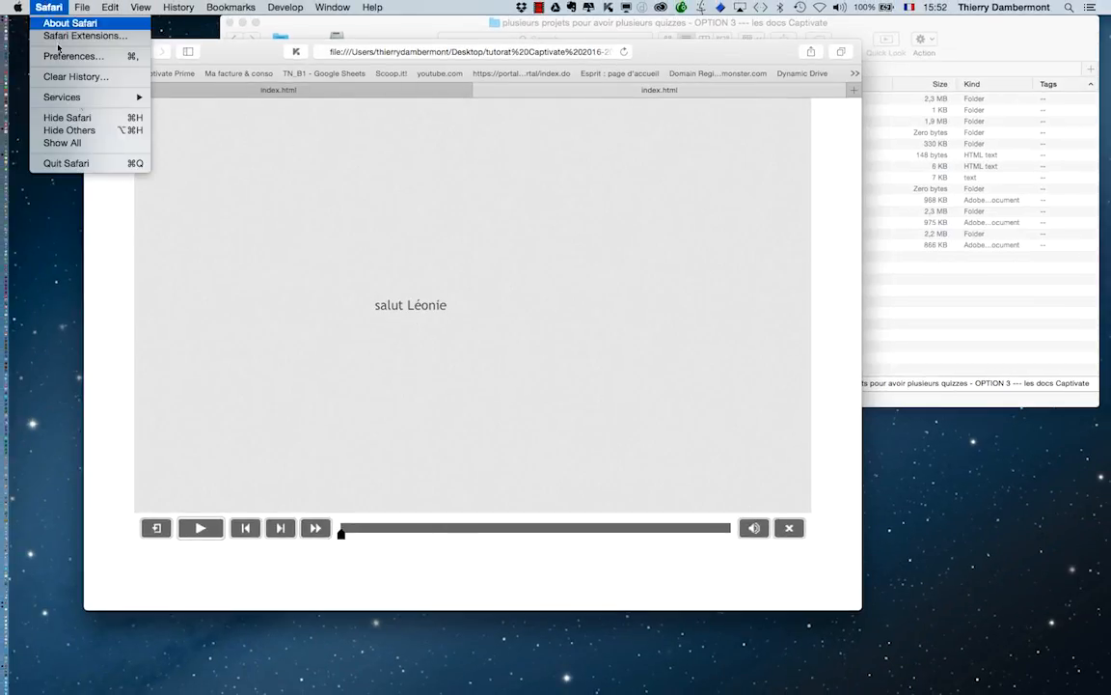
pyautogui.click(105, 164)
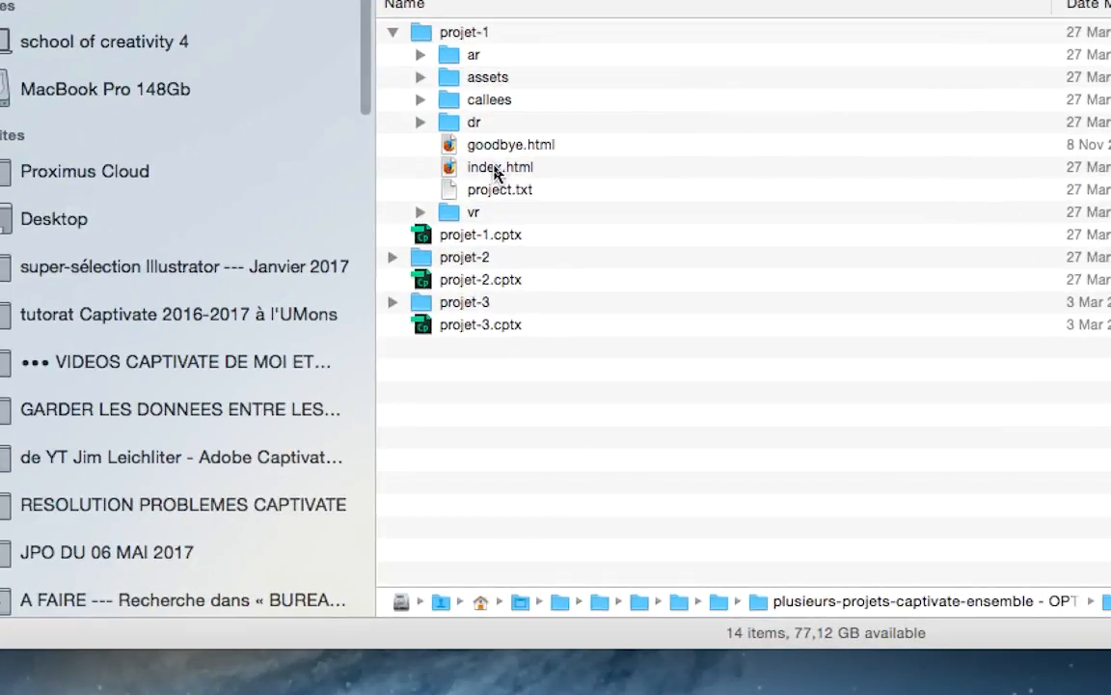
pyautogui.rightClick(496, 174)
pyautogui.moveTo(526, 198)
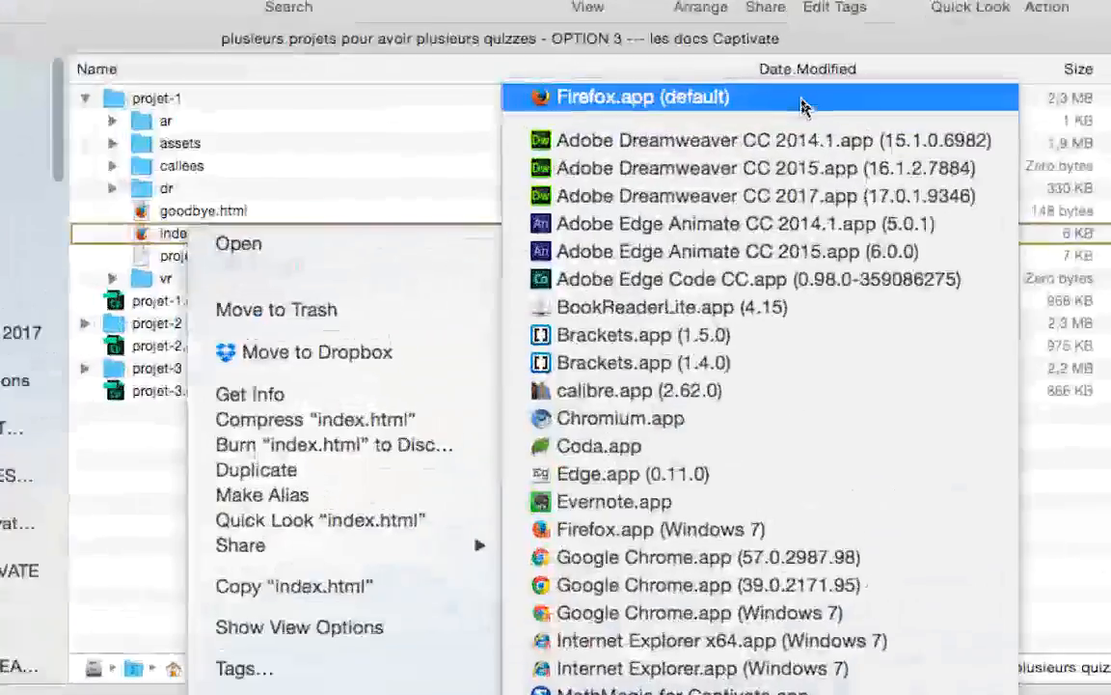
pyautogui.click(801, 104)
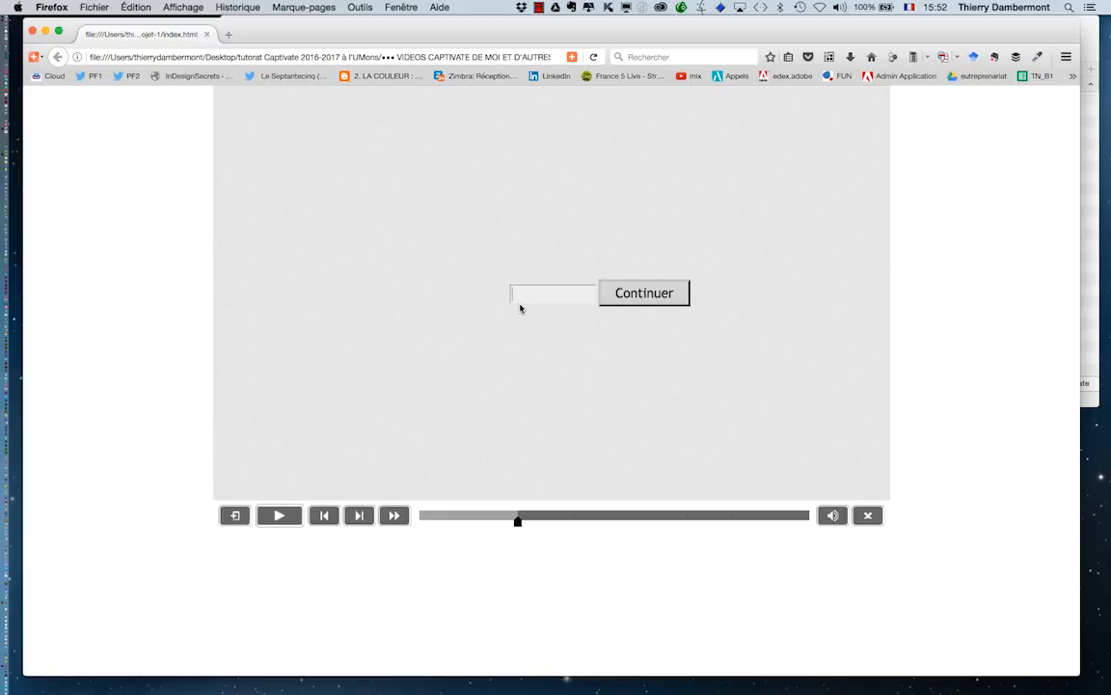
# Enter a third learner's first name in projet-1 in Firefox and continue to the quiz
pyautogui.write('Gaëlle')
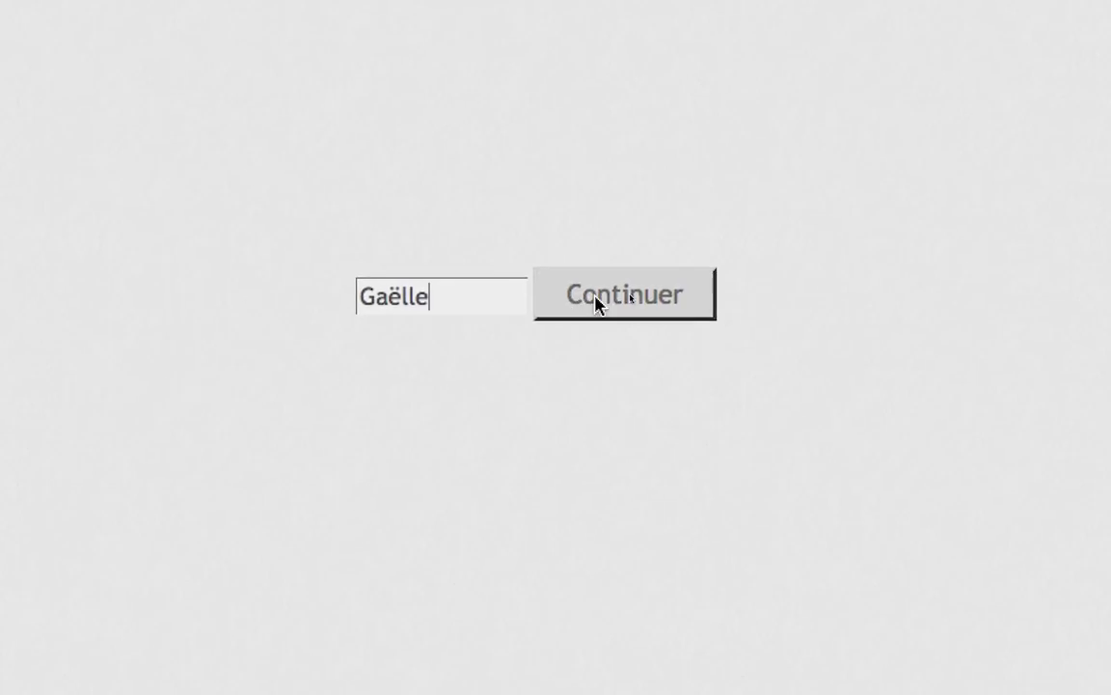
pyautogui.press('Return')
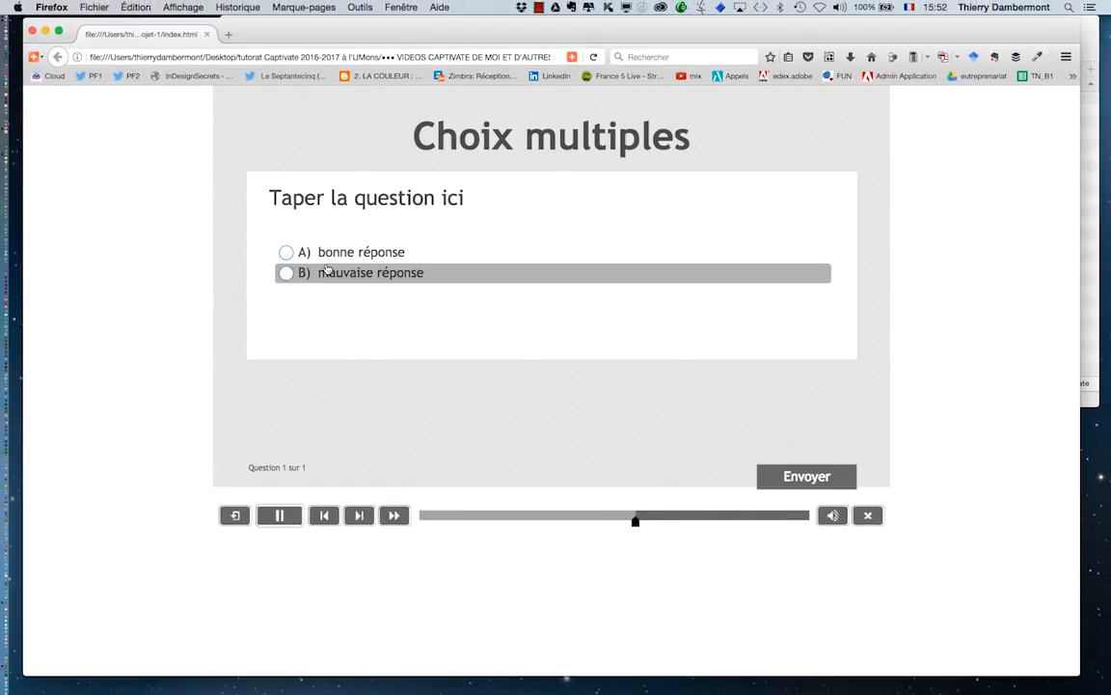
# Submit A) bonne réponse as the answer to the multiple-choice question in Firefox
pyautogui.click(285, 252)
pyautogui.click(808, 476)
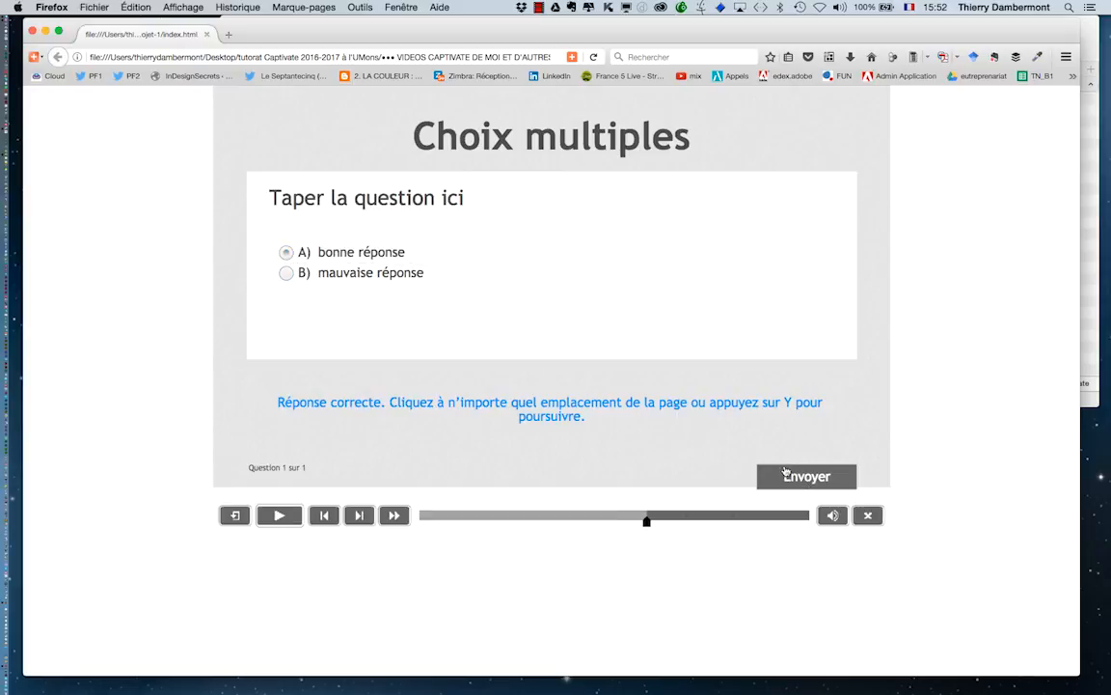